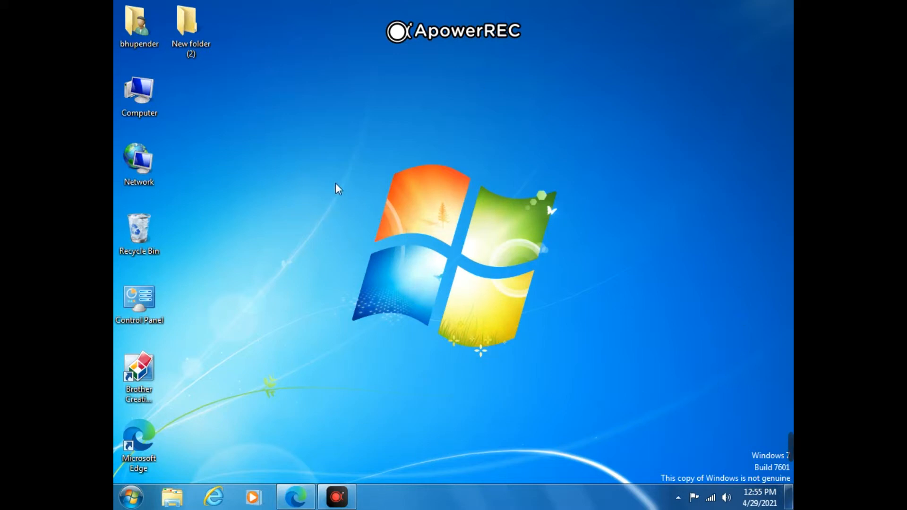
# Create a folder with the default name New folder on the desktop and place it directly below New folder (2).
pyautogui.rightClick(305, 152)
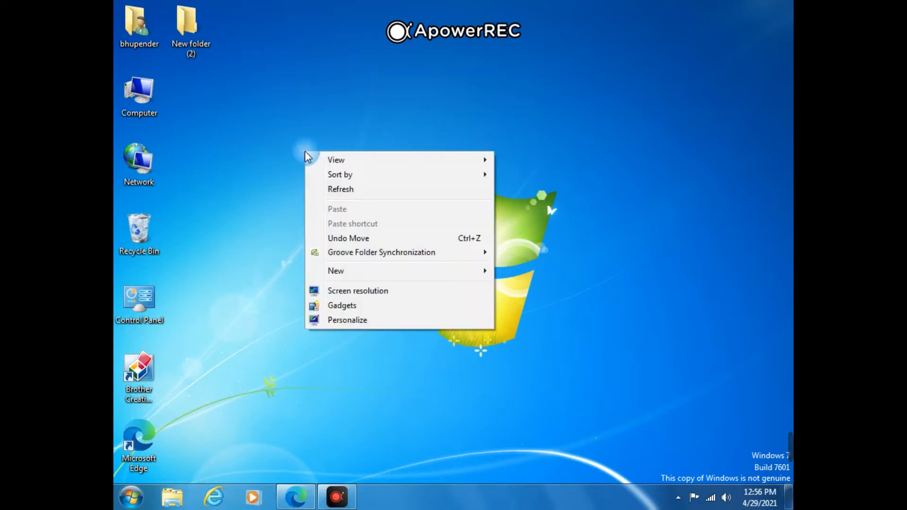
pyautogui.moveTo(374, 277)
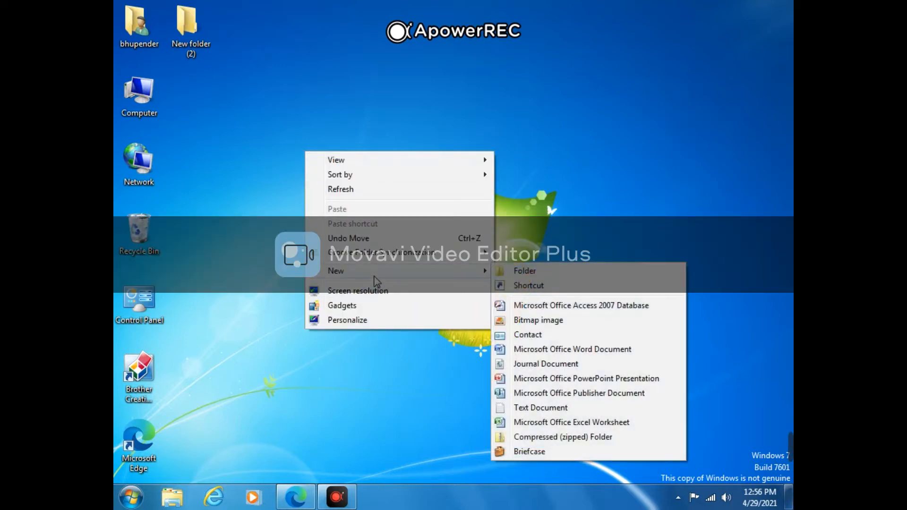
pyautogui.click(524, 271)
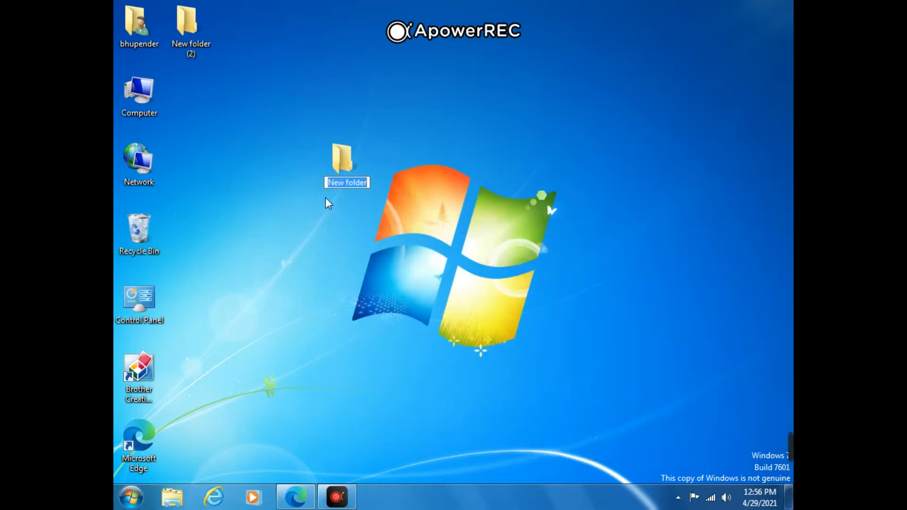
pyautogui.press('Return')
pyautogui.moveTo(344, 170); pyautogui.dragTo(206, 122)
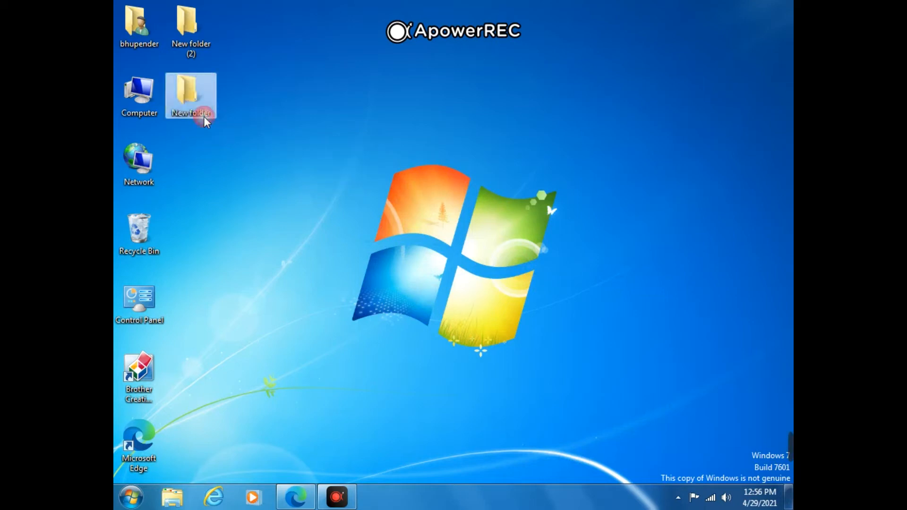
pyautogui.click(289, 121)
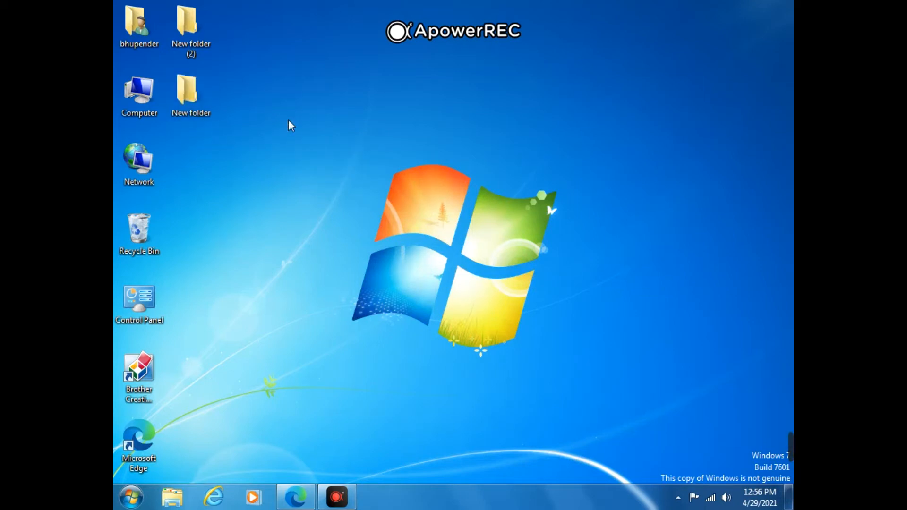
pyautogui.moveTo(198, 104); pyautogui.dragTo(301, 104)
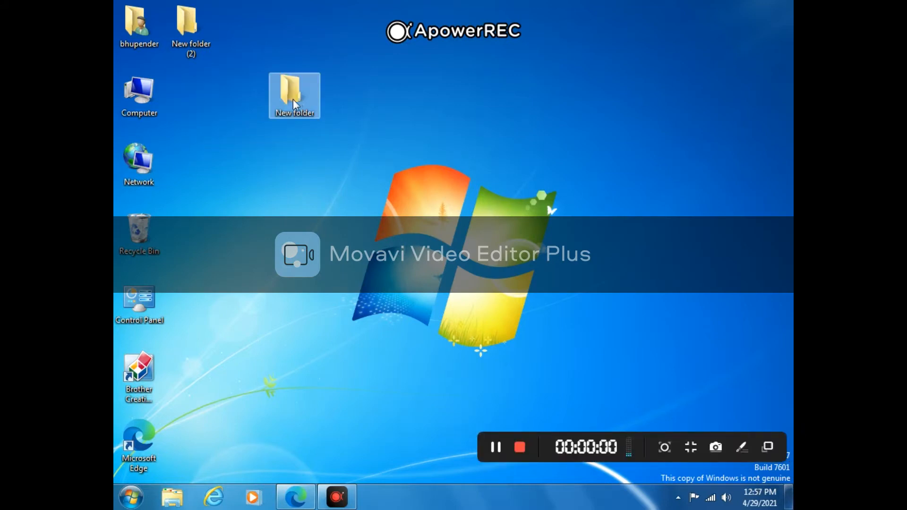
pyautogui.moveTo(293, 102); pyautogui.dragTo(205, 104)
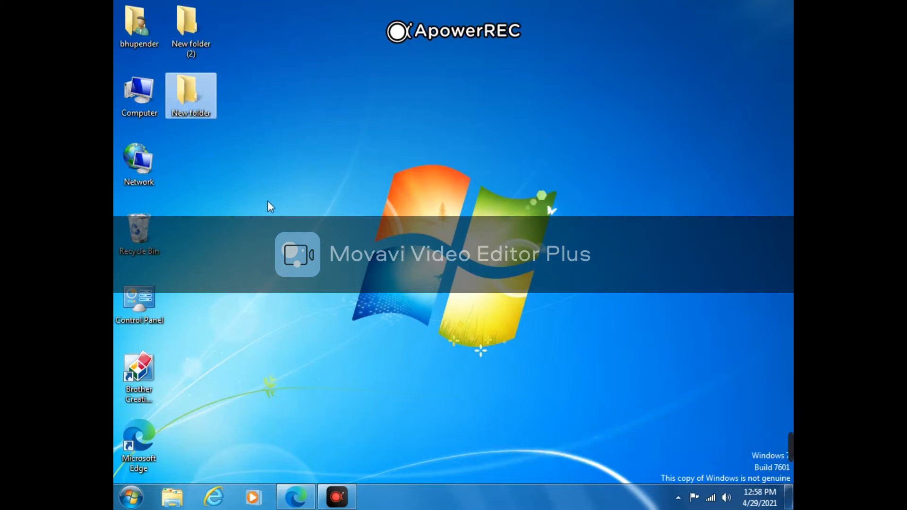
# Create a desktop folder named letters and place it directly below New folder.
pyautogui.rightClick(269, 176)
pyautogui.moveTo(340, 297)
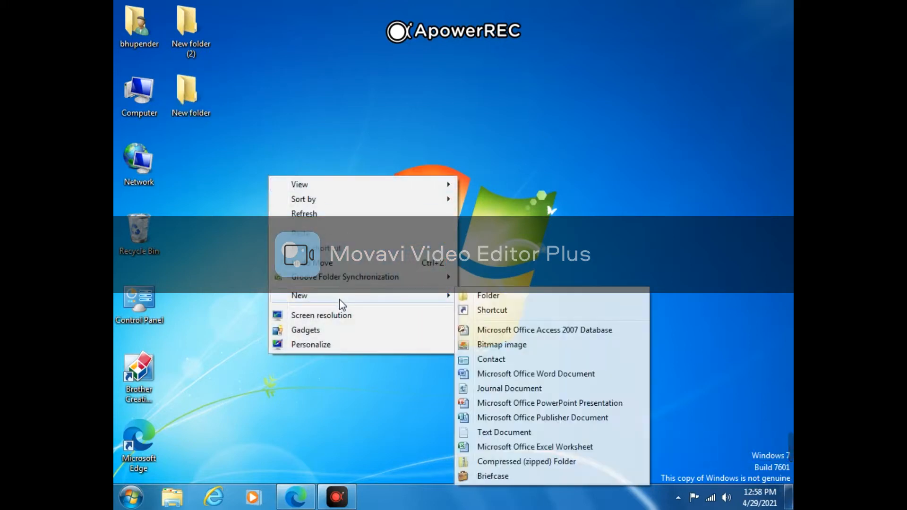
pyautogui.moveTo(434, 296)
pyautogui.click(487, 293)
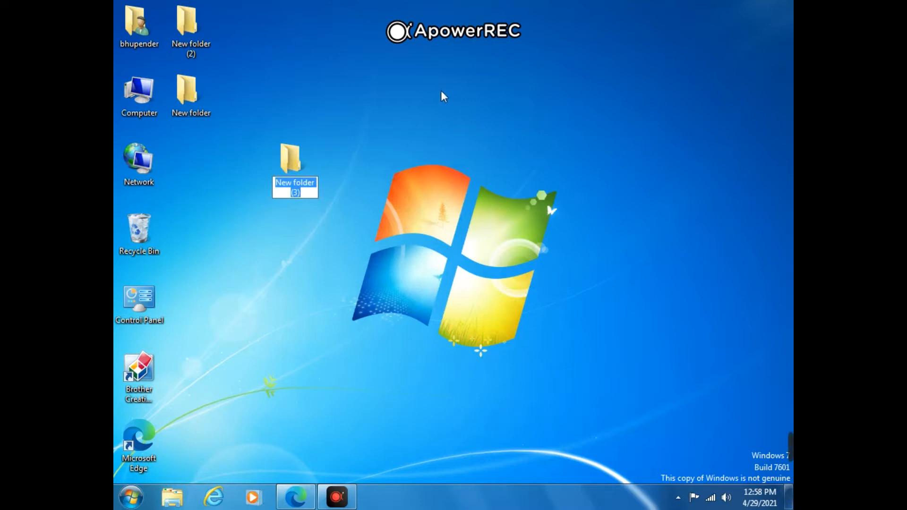
pyautogui.write('letters')
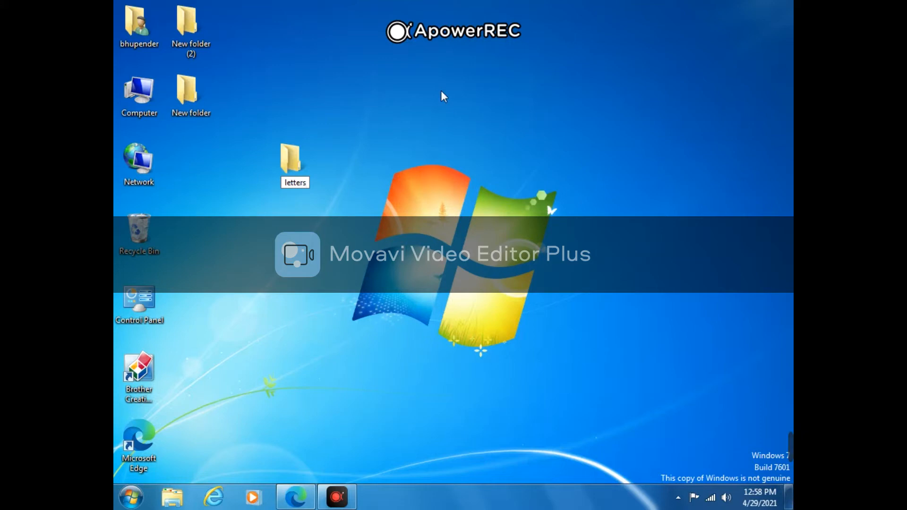
pyautogui.press('Return')
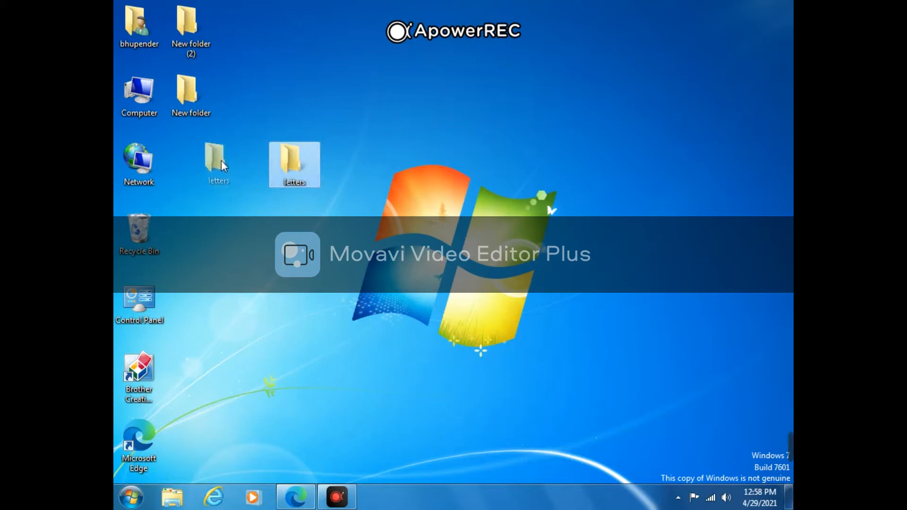
pyautogui.moveTo(221, 160); pyautogui.dragTo(208, 159)
pyautogui.click(335, 160)
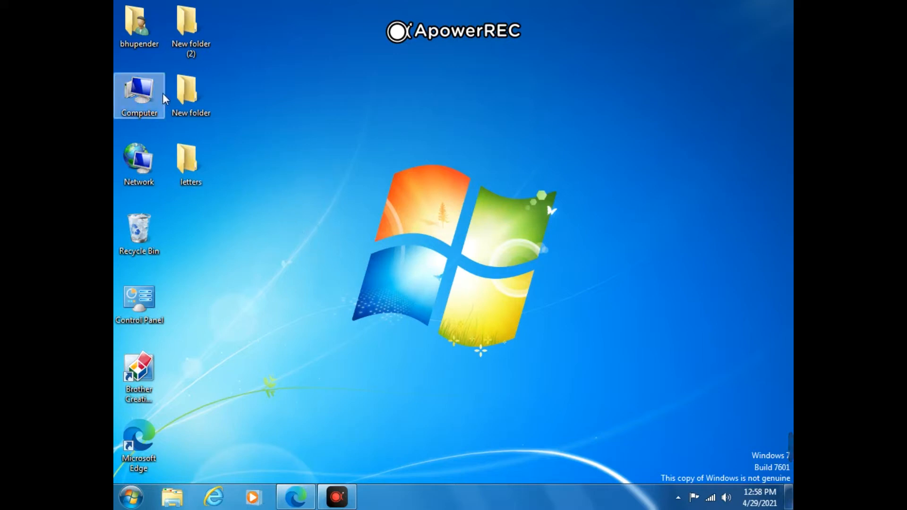
# Open the New Volume (E:) drive from Computer, and view and close the first JPEG image in it.
pyautogui.doubleClick(143, 112)
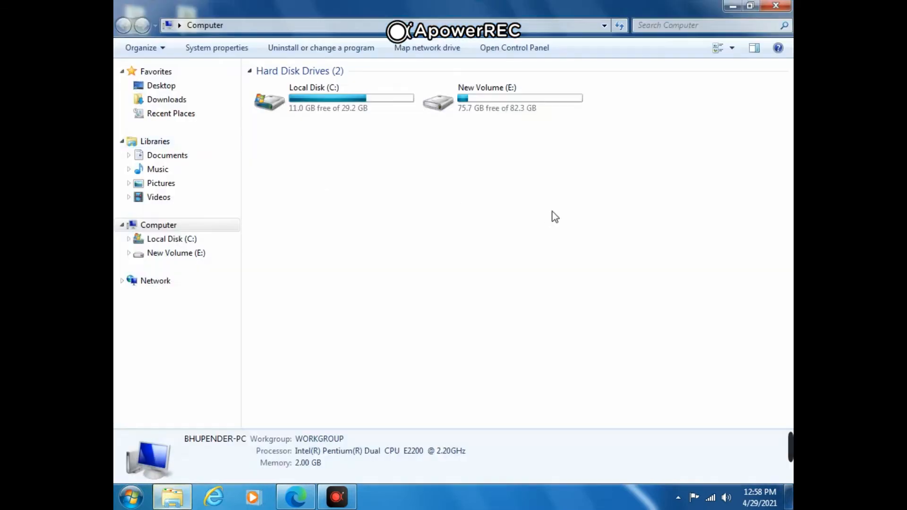
pyautogui.doubleClick(526, 110)
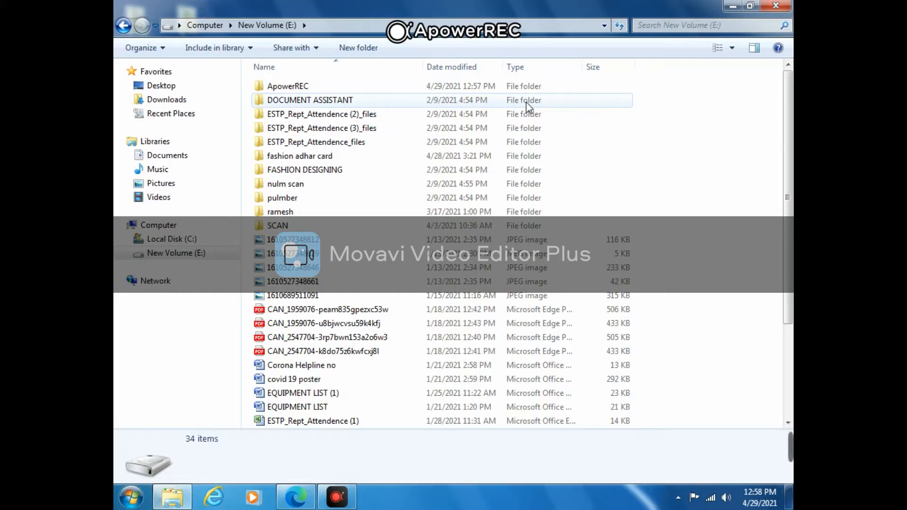
pyautogui.doubleClick(302, 240)
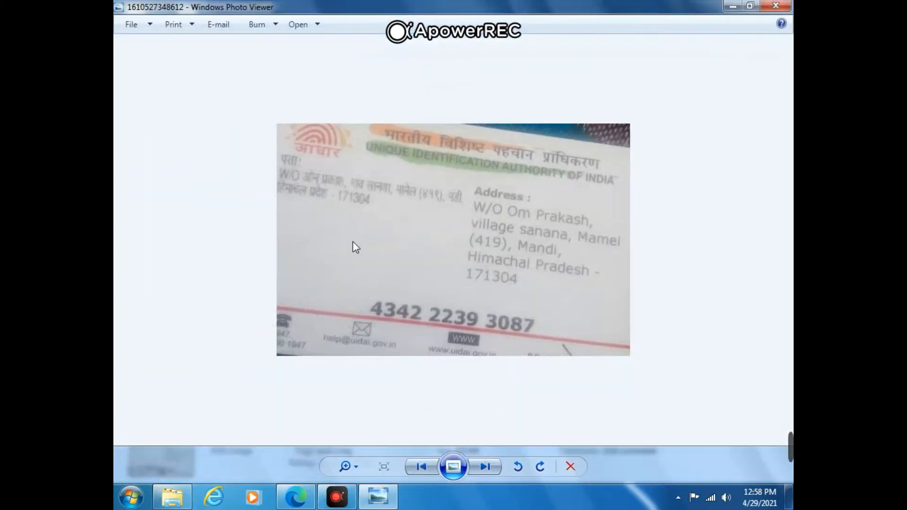
pyautogui.click(776, 5)
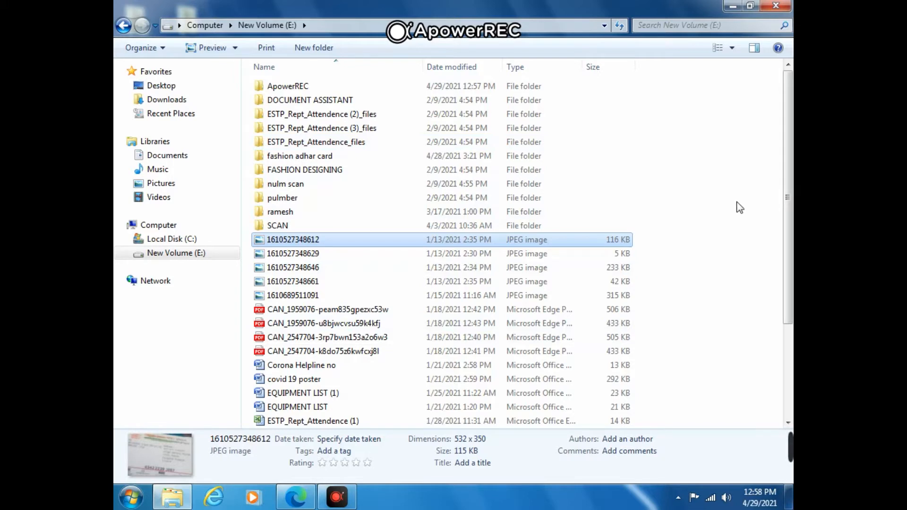
# Create a folder named photo in the New Volume (E:) drive.
pyautogui.click(333, 55)
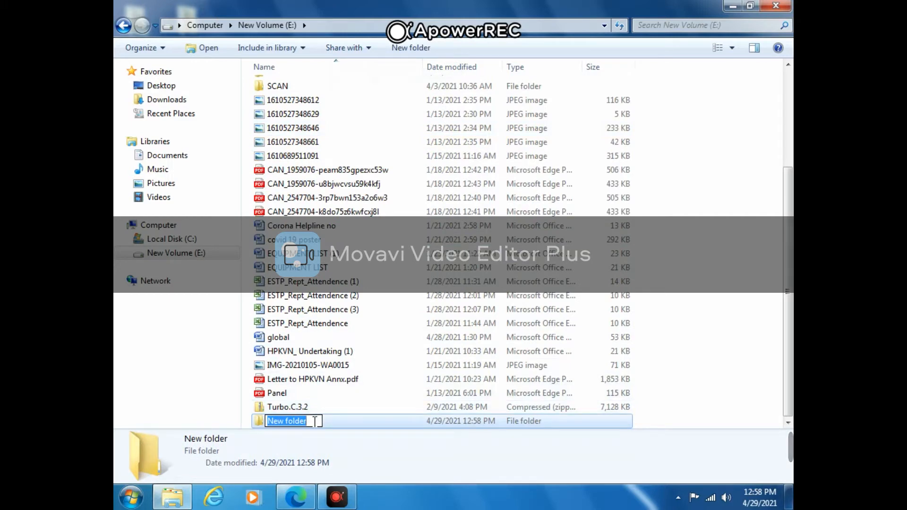
pyautogui.write('photo')
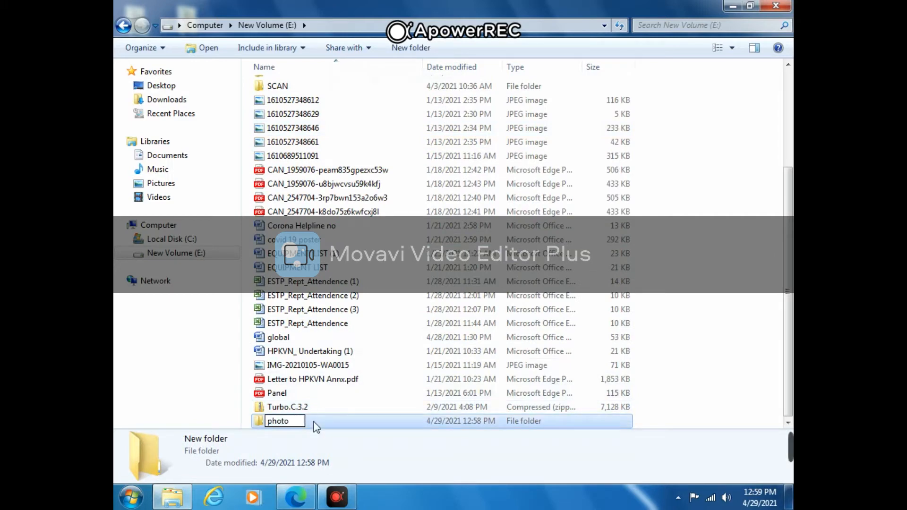
pyautogui.click(695, 360)
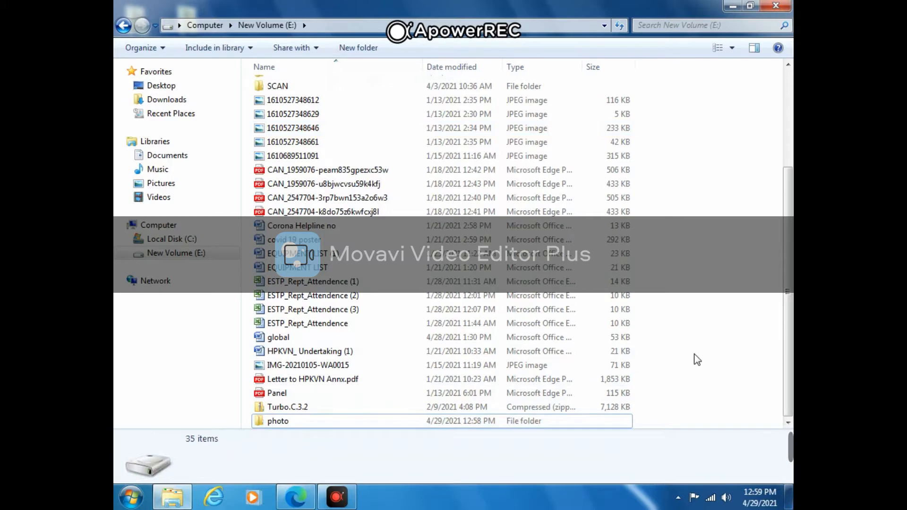
# Create another folder named vedio in the New Volume (E:) drive.
pyautogui.rightClick(686, 261)
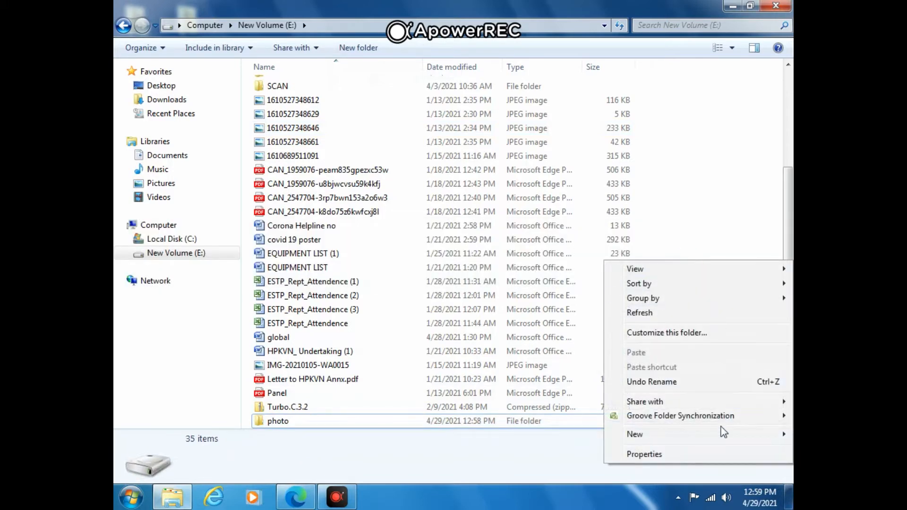
pyautogui.moveTo(723, 433)
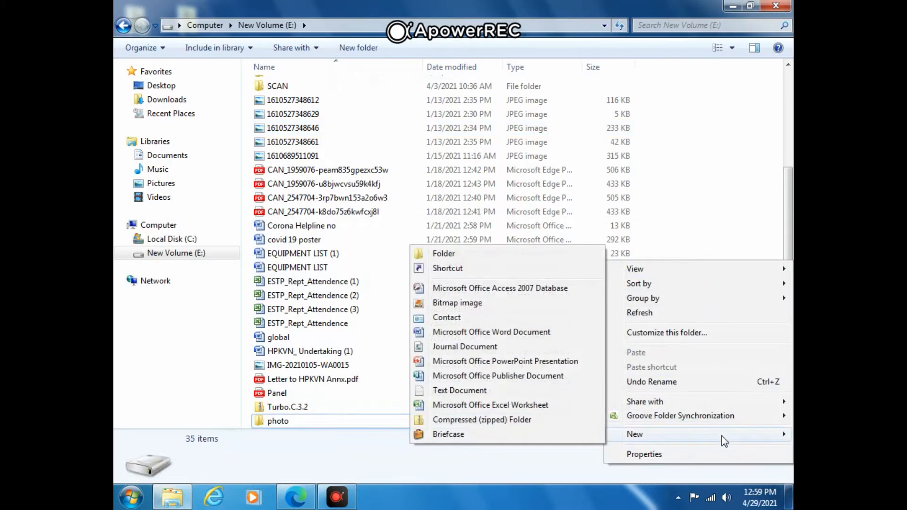
pyautogui.click(487, 255)
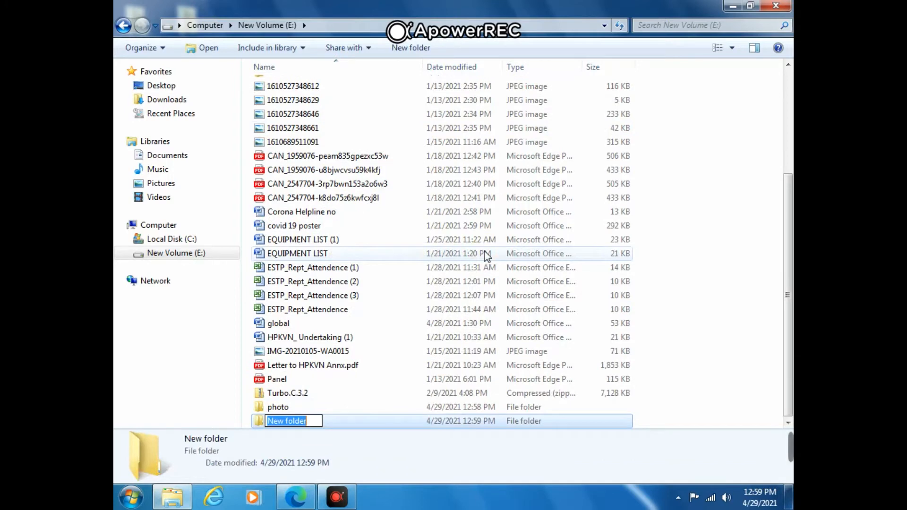
pyautogui.write('vedio')
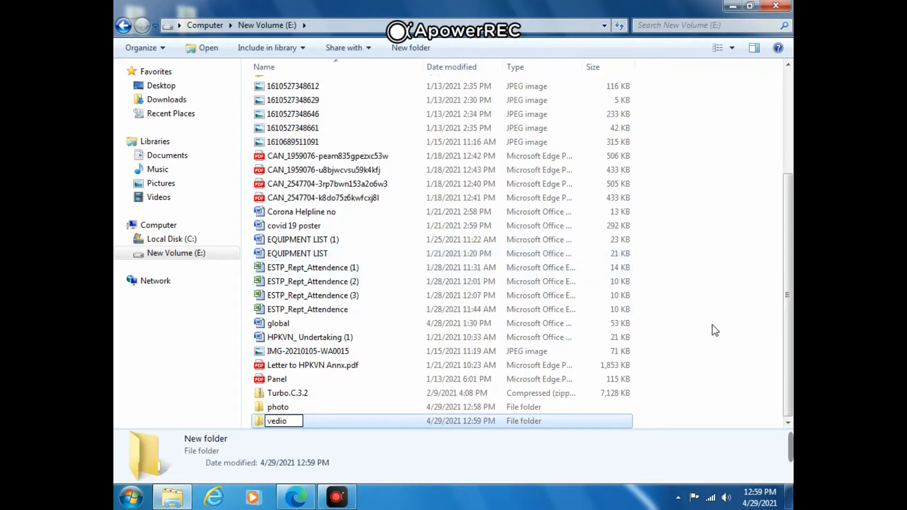
pyautogui.click(716, 331)
# Locate the photo and vedio folders in the drive's file list and open the photo folder to view its contents.
pyautogui.click(308, 411)
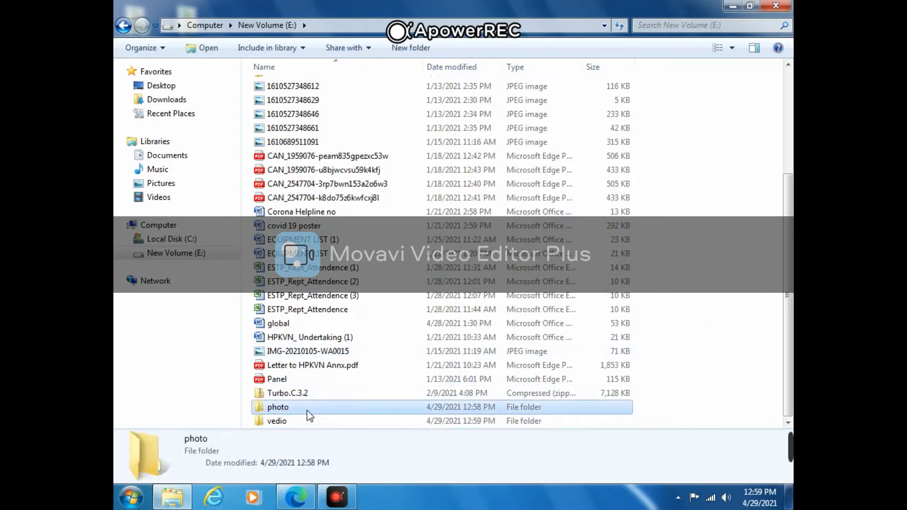
pyautogui.click(294, 424)
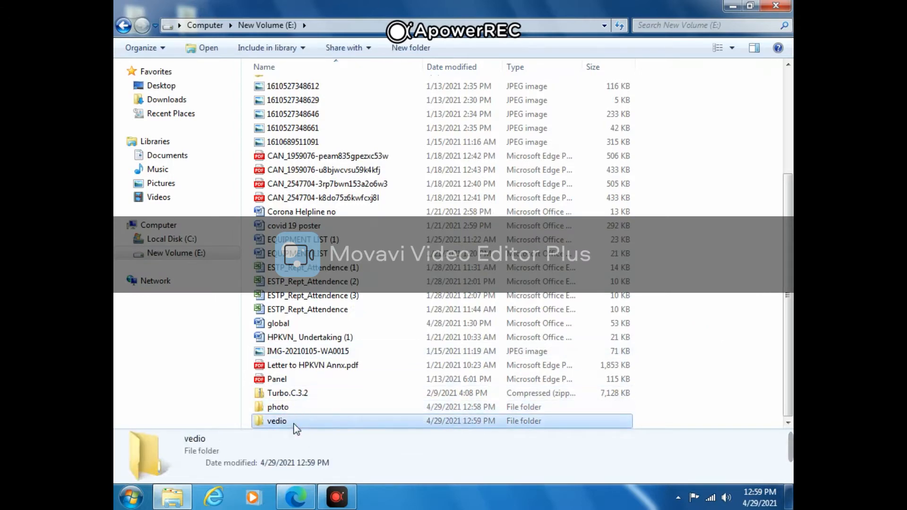
pyautogui.scroll(4, 421, 314)
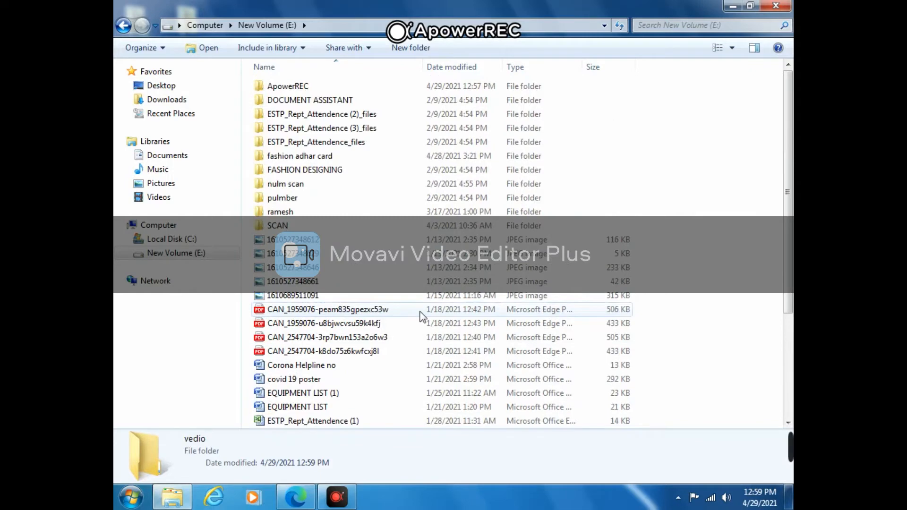
pyautogui.scroll(-2, 415, 322)
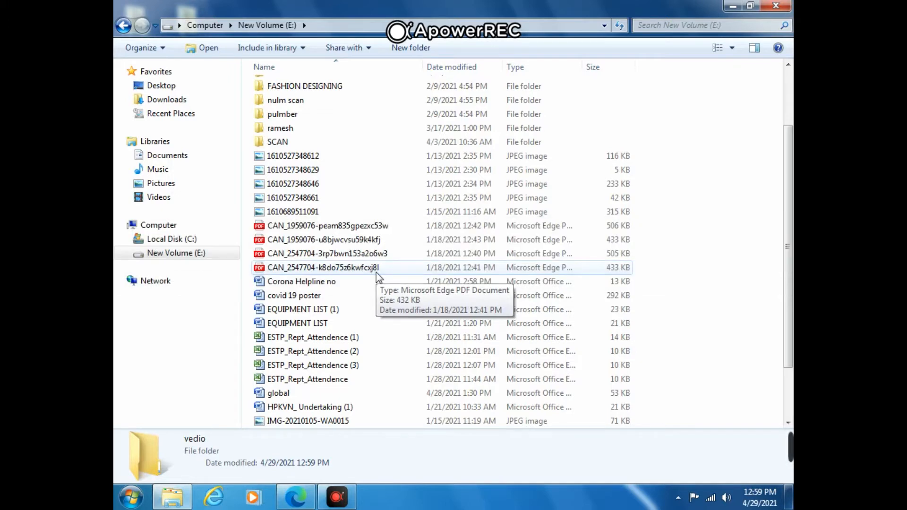
pyautogui.scroll(-2, 333, 406)
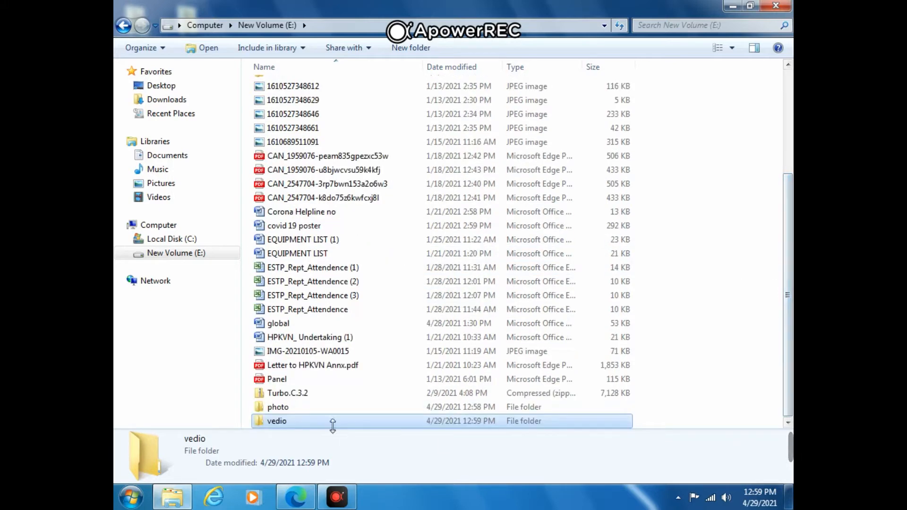
pyautogui.doubleClick(277, 407)
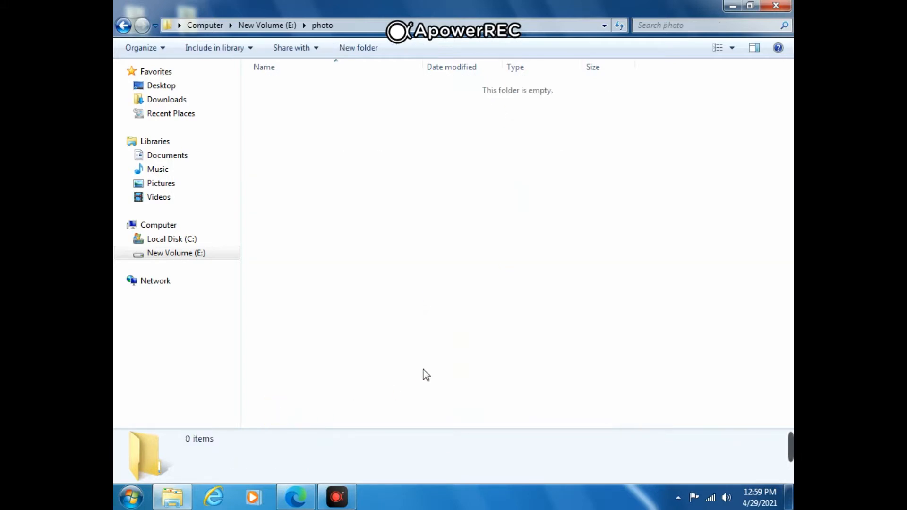
# Minimize the photo folder window and refresh the desktop.
pyautogui.click(733, 6)
pyautogui.rightClick(402, 231)
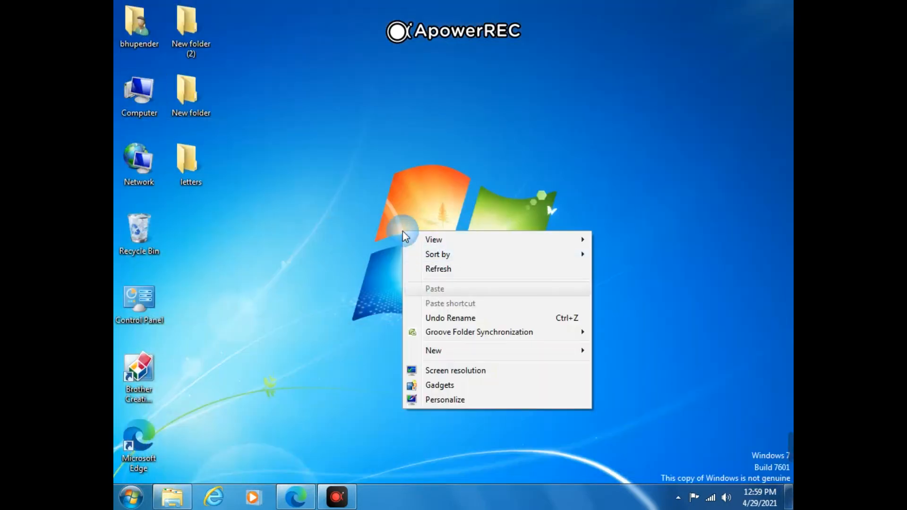
pyautogui.click(460, 270)
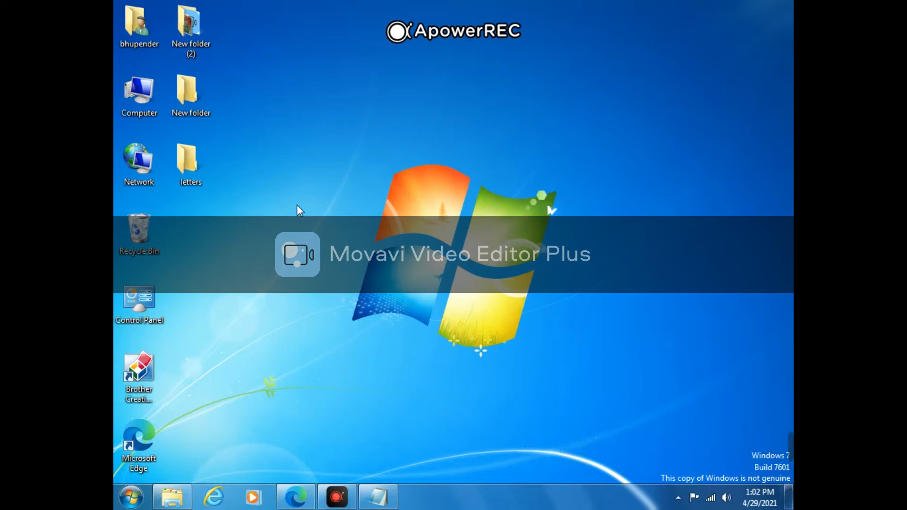
# Open the letters folder on the desktop to view its contents, and close its window.
pyautogui.doubleClick(191, 181)
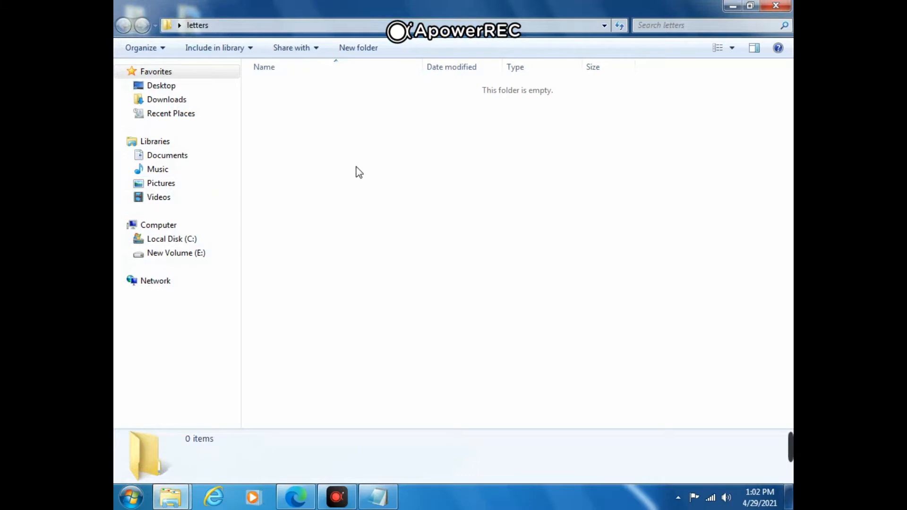
pyautogui.click(776, 5)
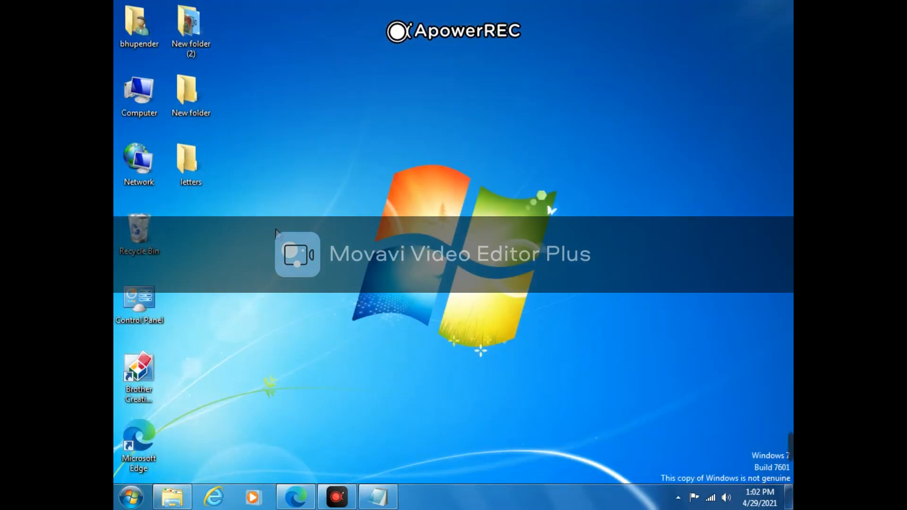
# Rename the New folder on the desktop as doocumetns.
pyautogui.rightClick(199, 111)
pyautogui.click(257, 329)
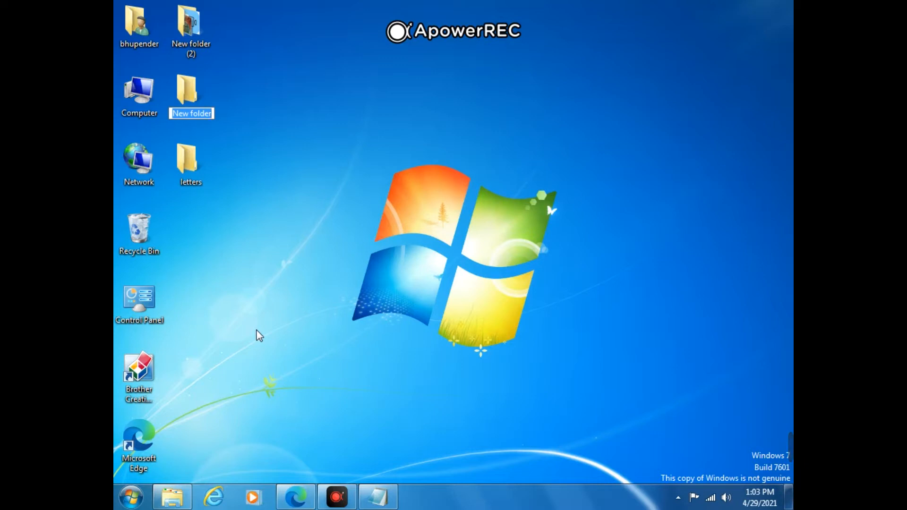
pyautogui.write('doocumetns')
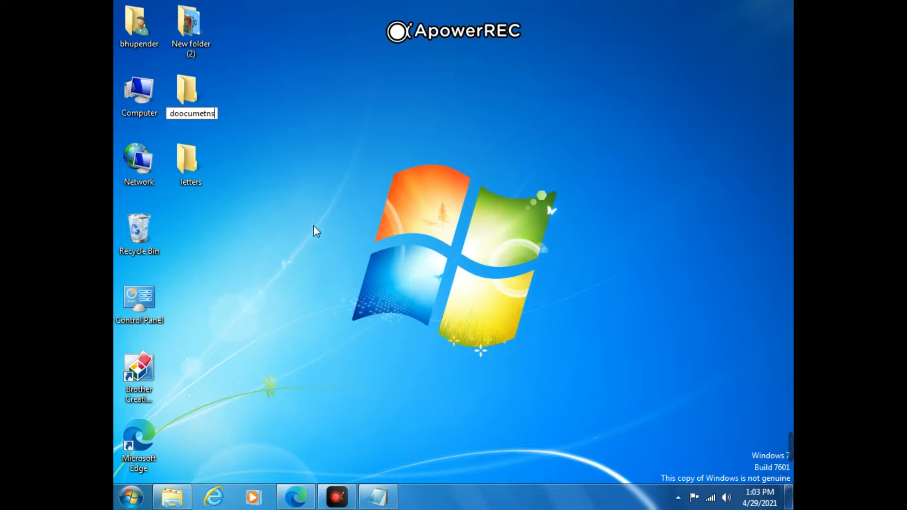
pyautogui.press('Return')
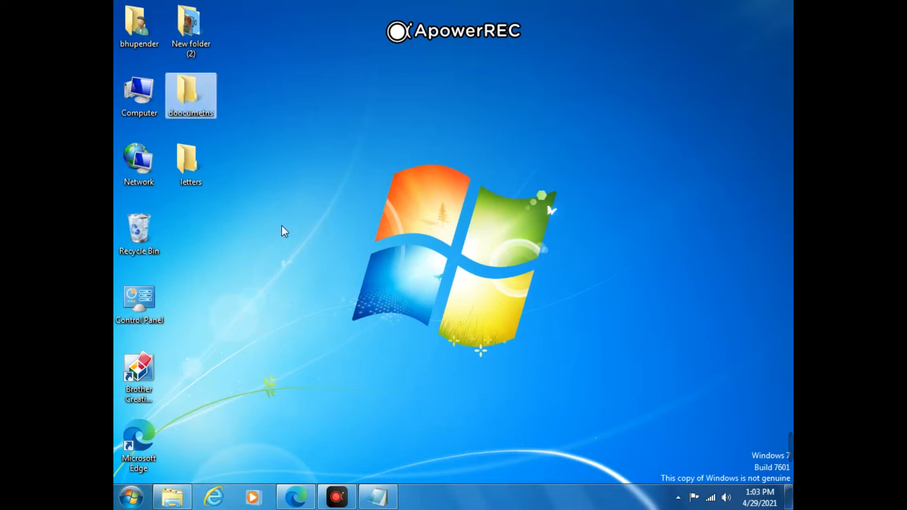
# Correct the misspelled name of the doocumetns folder on the desktop to documents.
pyautogui.rightClick(182, 100)
pyautogui.click(240, 289)
pyautogui.write('documents')
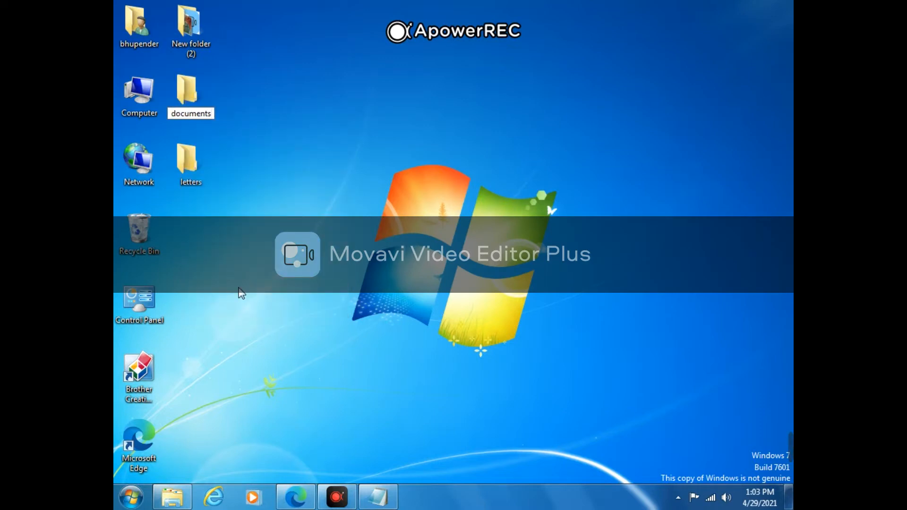
pyautogui.press('Return')
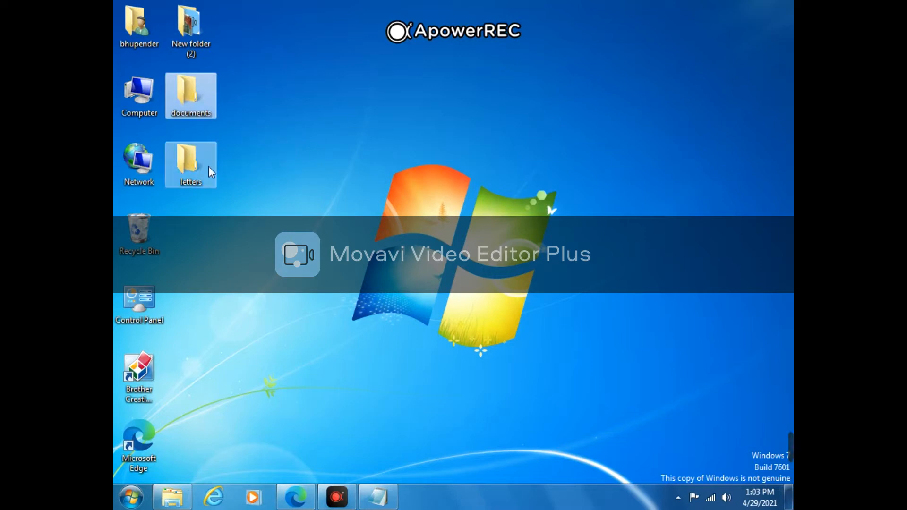
pyautogui.click(199, 180)
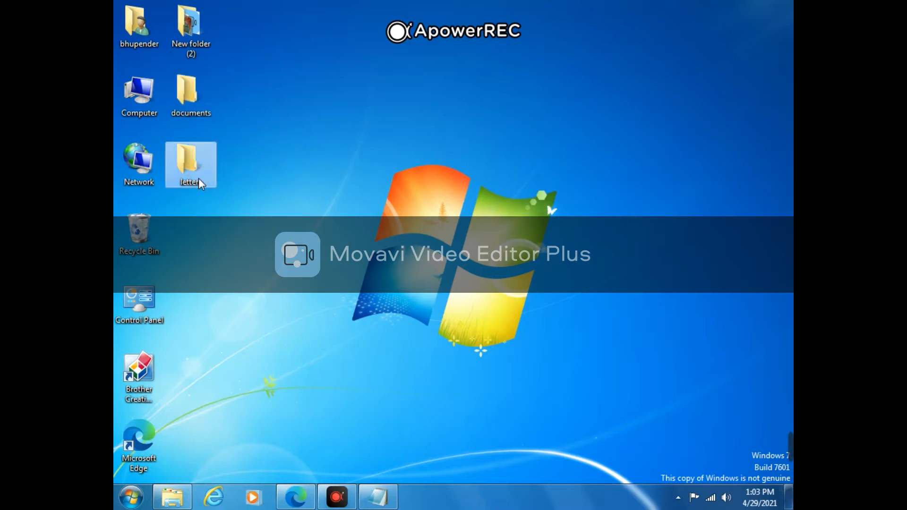
pyautogui.rightClick(198, 178)
pyautogui.click(255, 369)
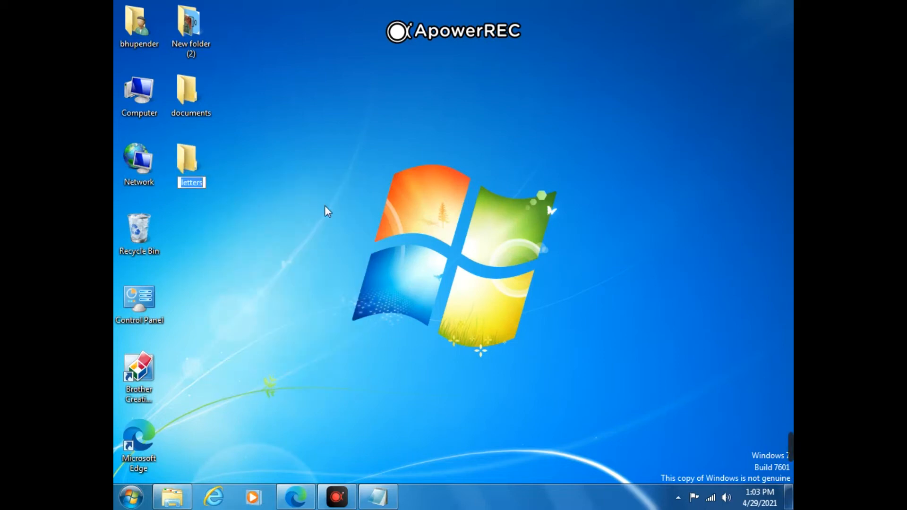
pyautogui.press('Return')
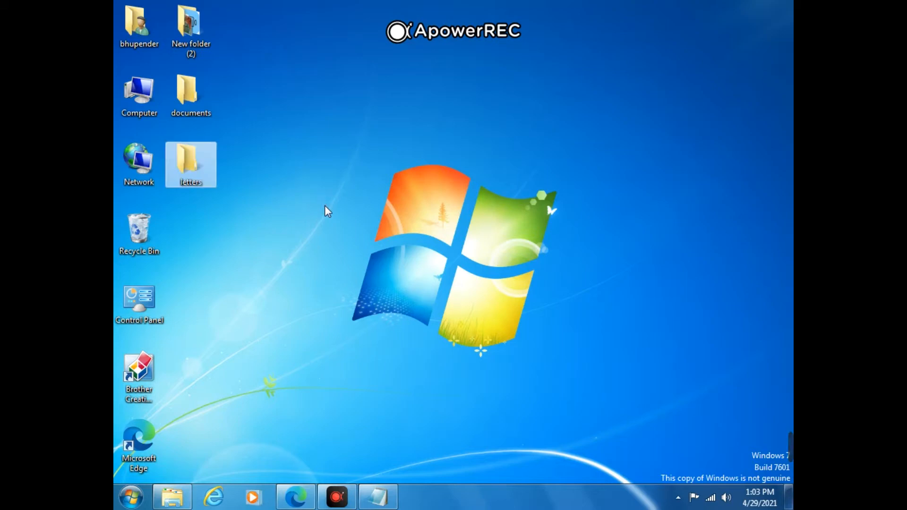
# Open the letters folder on the desktop to check its contents, and close its window again.
pyautogui.doubleClick(212, 157)
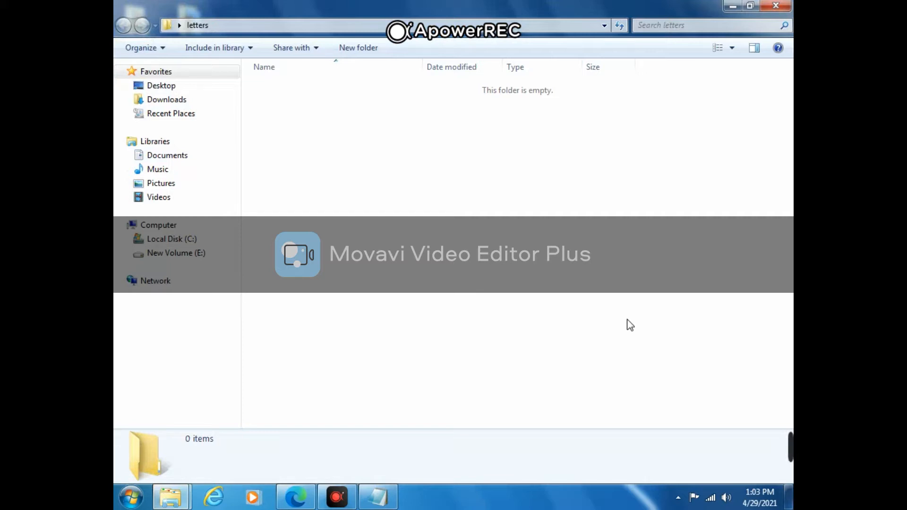
pyautogui.click(777, 6)
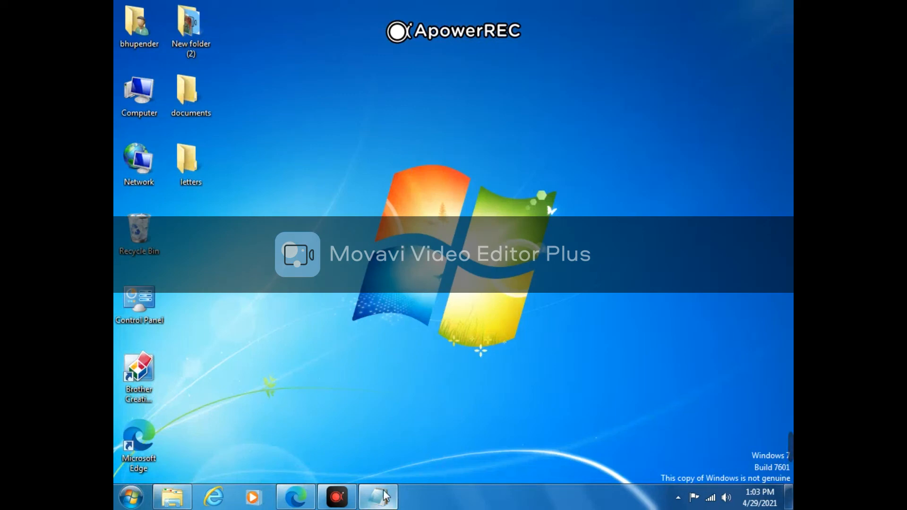
# Switch to the untitled Notepad document and move its window clear of the desktop folders.
pyautogui.moveTo(383, 496)
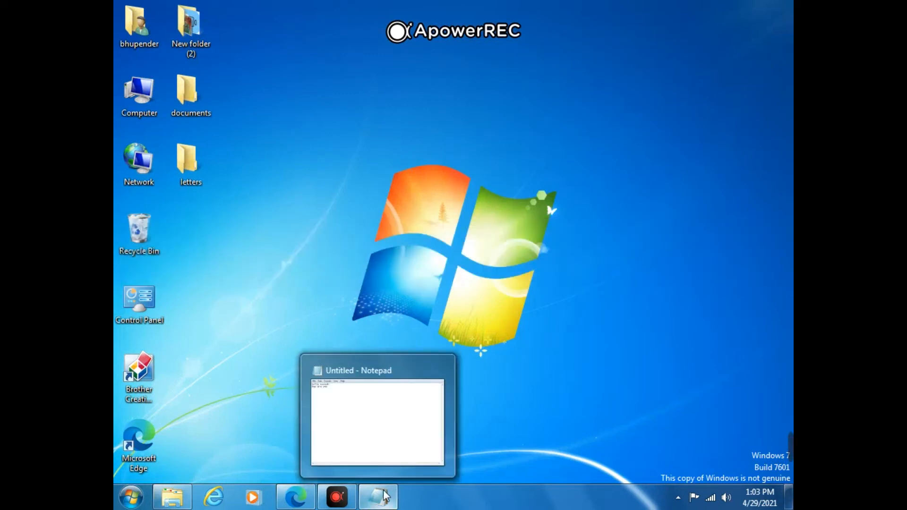
pyautogui.click(384, 496)
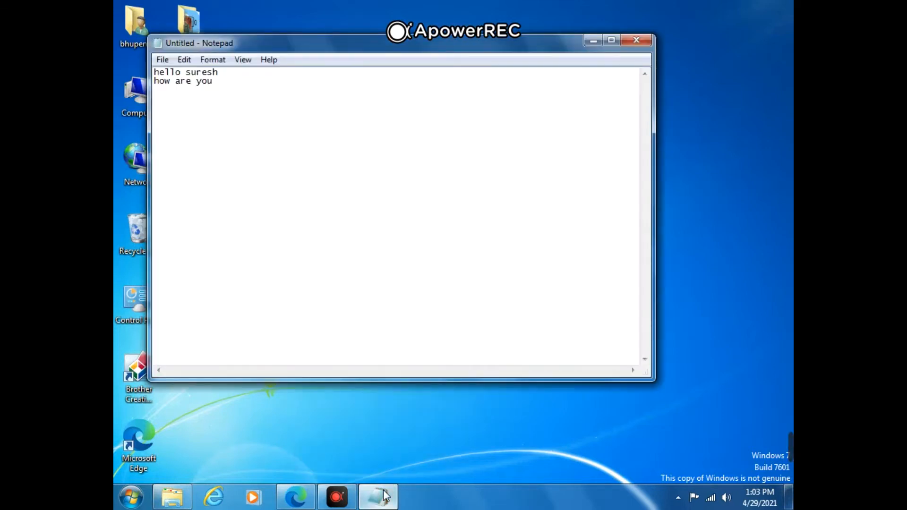
pyautogui.moveTo(421, 45); pyautogui.dragTo(506, 85)
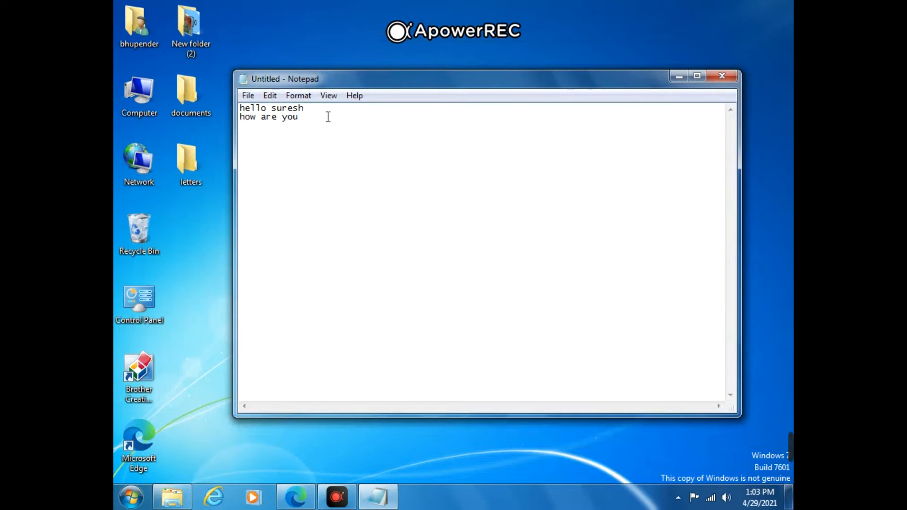
# Start saving the Notepad document and choose the letters folder on the Desktop as the save location.
pyautogui.click(254, 97)
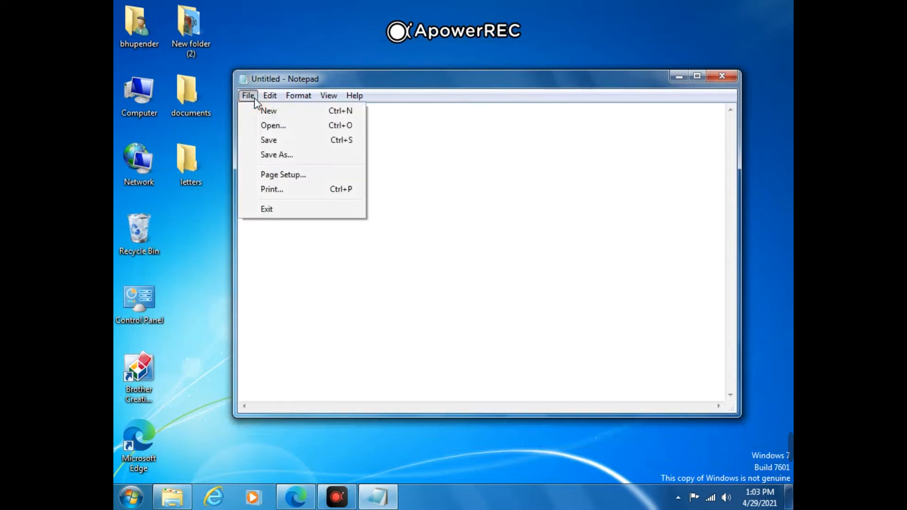
pyautogui.click(287, 150)
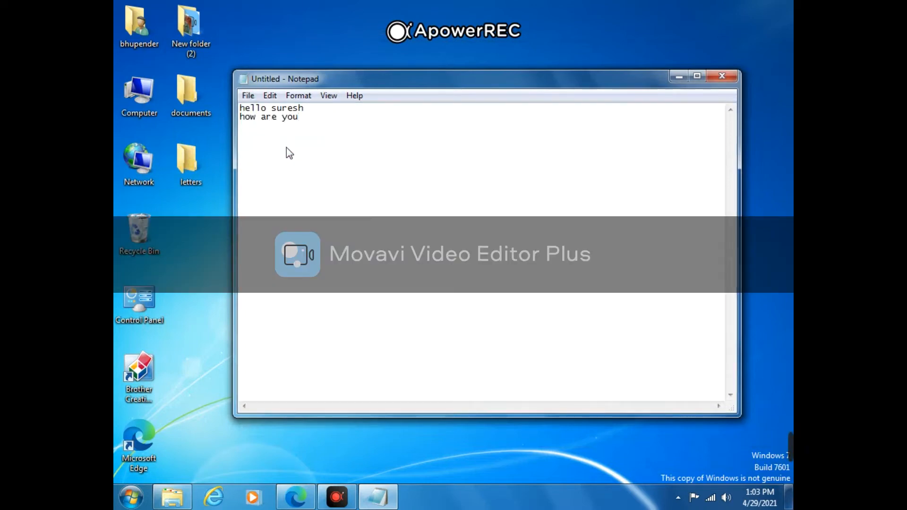
pyautogui.moveTo(446, 120); pyautogui.dragTo(480, 121)
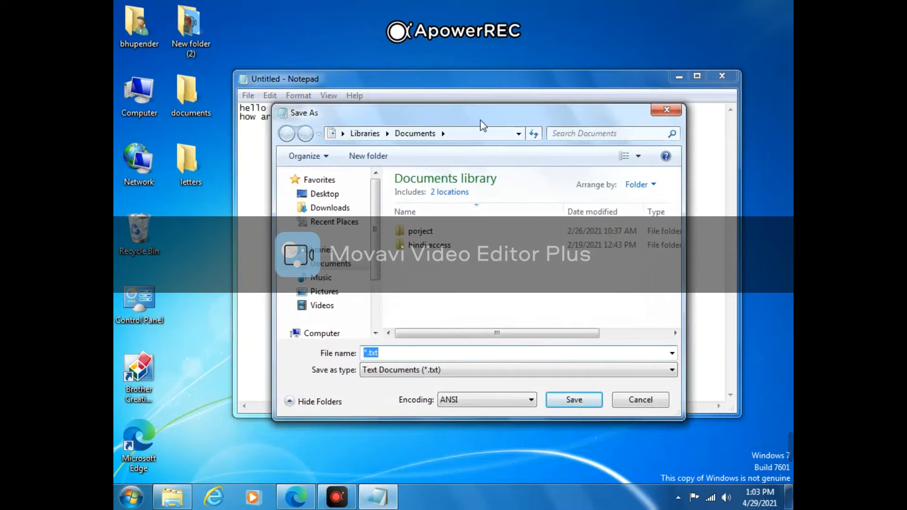
pyautogui.click(348, 197)
pyautogui.moveTo(678, 236); pyautogui.dragTo(684, 310)
pyautogui.click(454, 300)
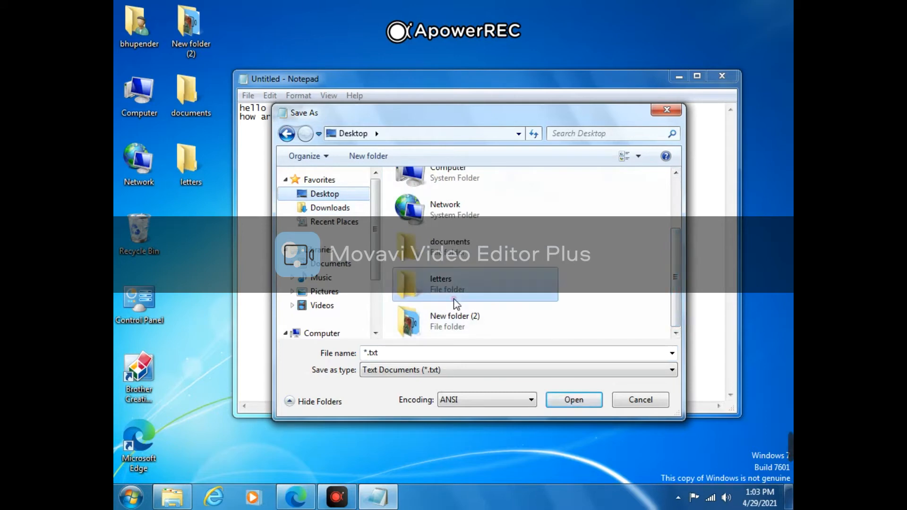
pyautogui.click(573, 399)
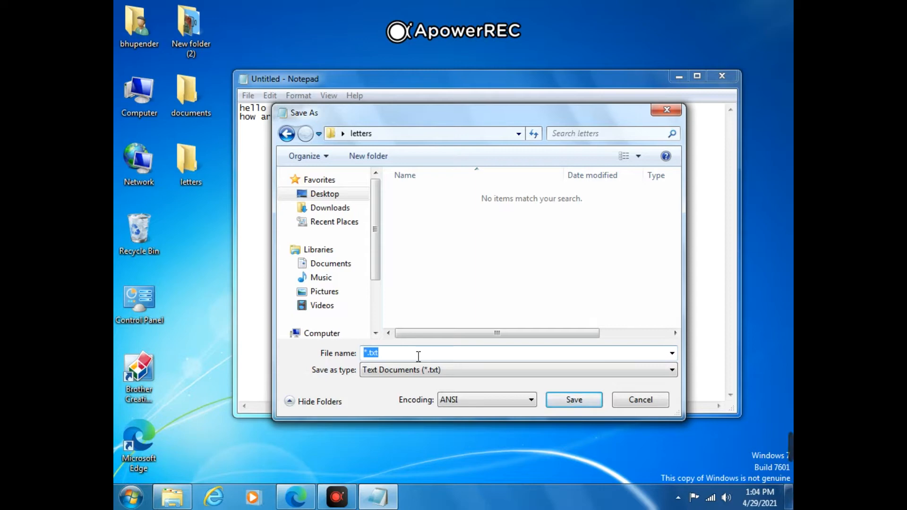
# Save the text document under the file name bio data and close Notepad.
pyautogui.press('BackSpace')
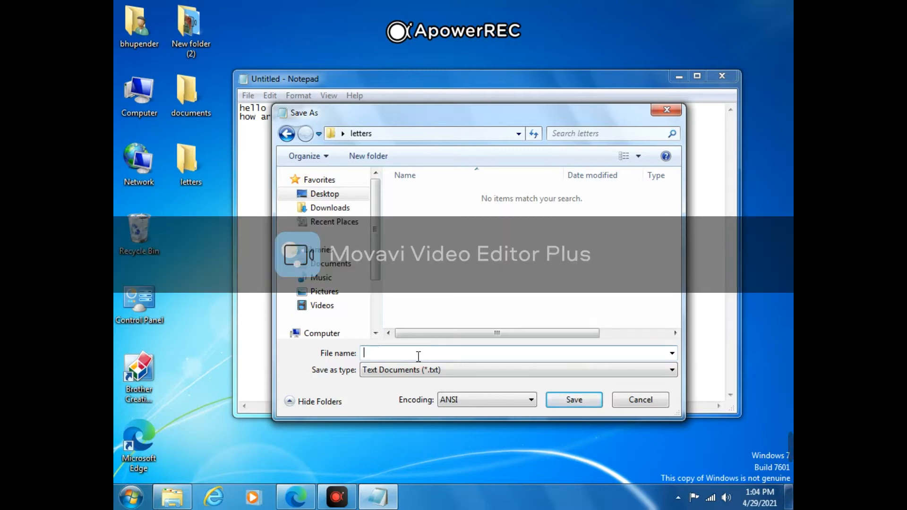
pyautogui.write('bio data')
pyautogui.click(578, 401)
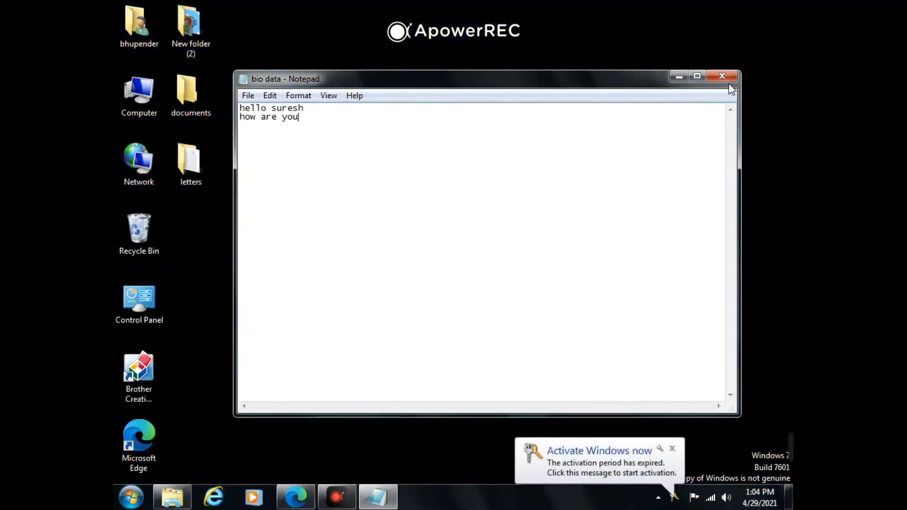
pyautogui.click(729, 78)
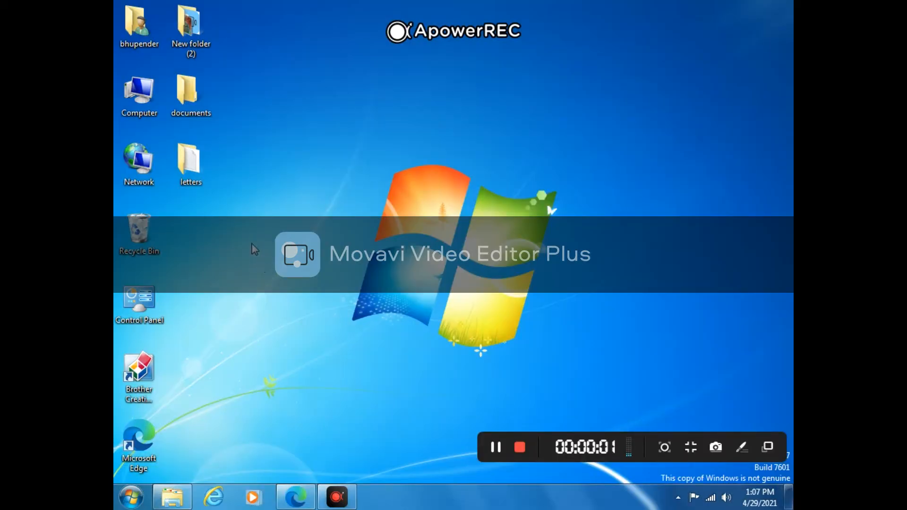
# Check the letters folder for the saved bio data file, close the folder window and refresh the desktop.
pyautogui.doubleClick(191, 183)
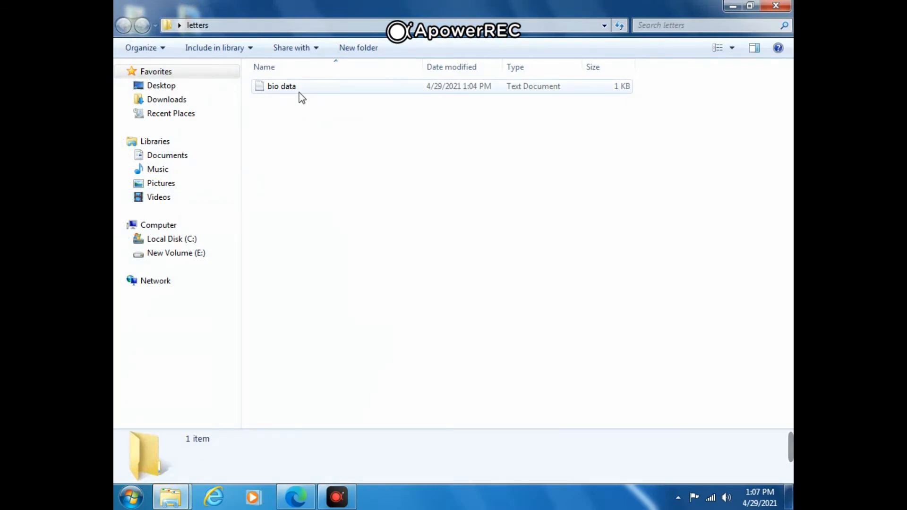
pyautogui.click(776, 6)
pyautogui.rightClick(485, 137)
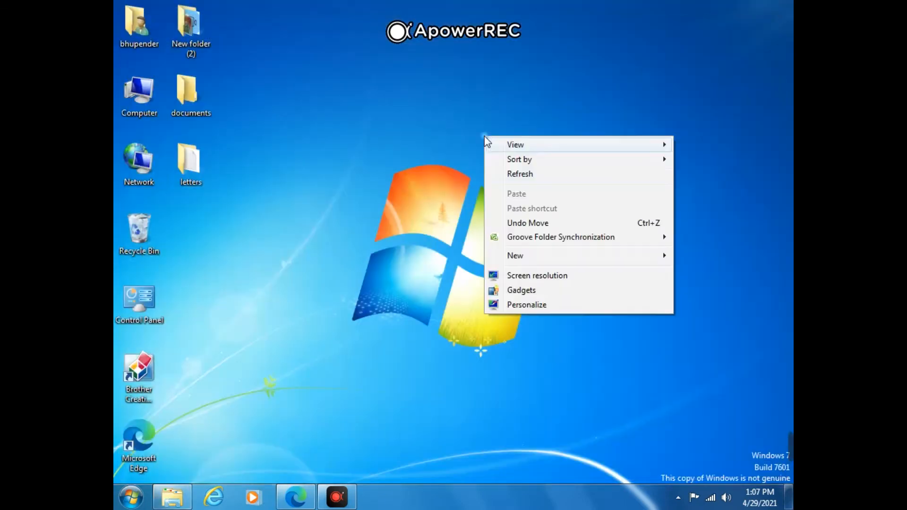
pyautogui.click(523, 171)
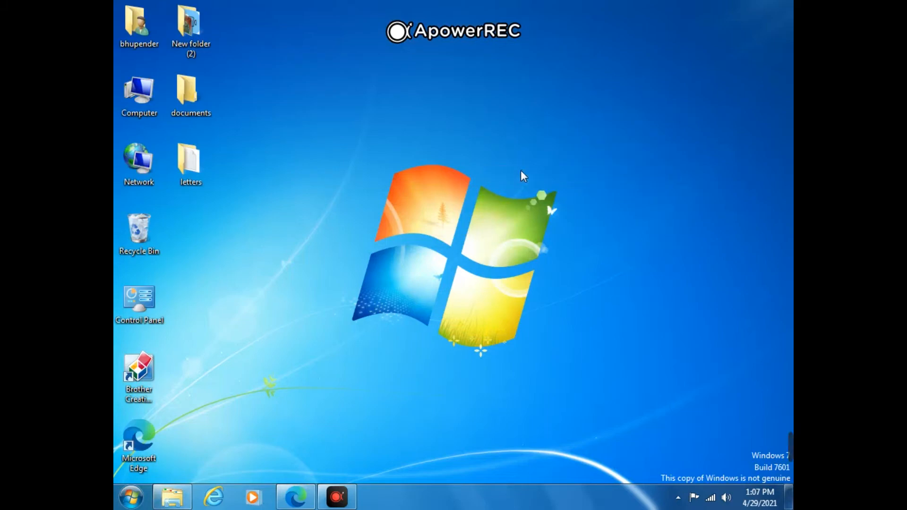
# Open the New Volume (E:) drive from Computer and locate the photo and vedio folders in its file list.
pyautogui.click(144, 112)
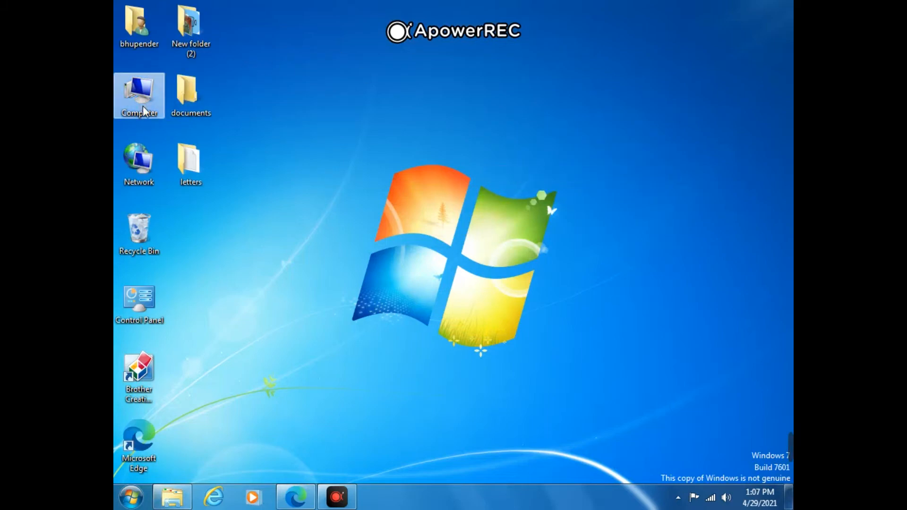
pyautogui.doubleClick(145, 112)
pyautogui.click(519, 101)
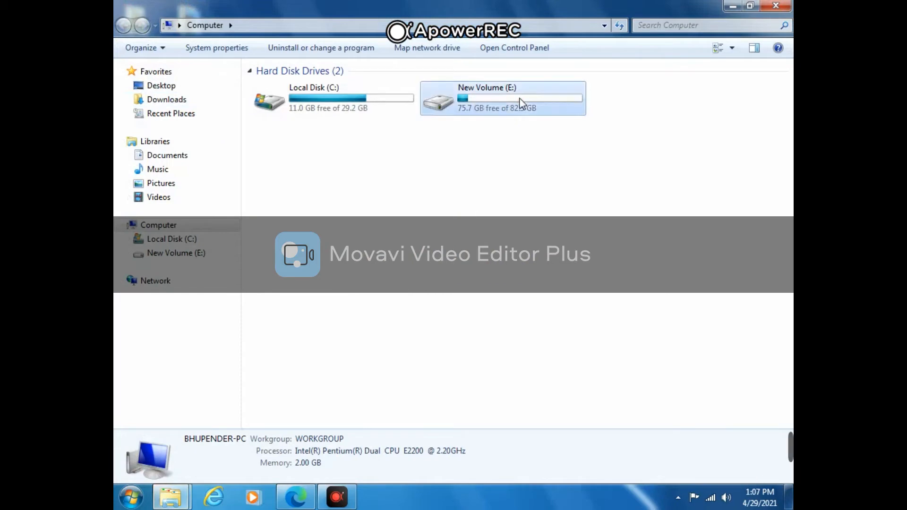
pyautogui.doubleClick(520, 101)
pyautogui.scroll(-2, 354, 324)
pyautogui.scroll(1, 319, 289)
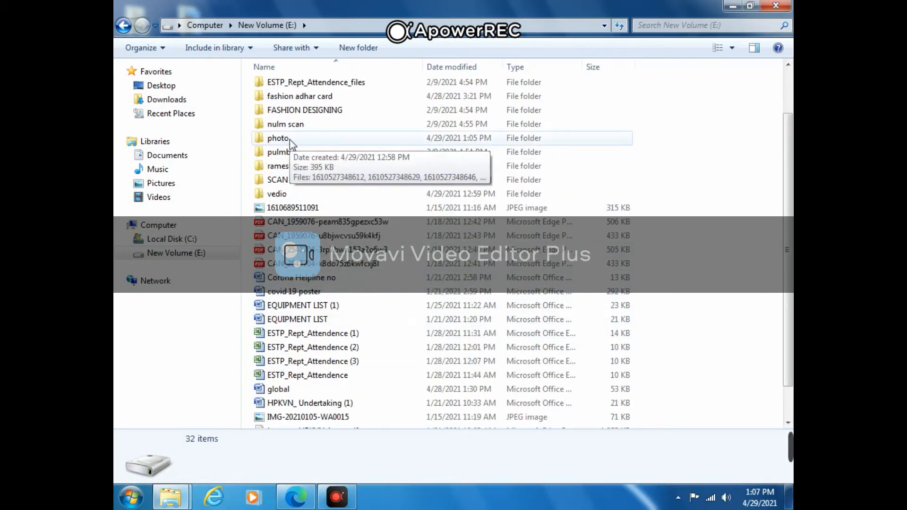
pyautogui.click(291, 191)
pyautogui.scroll(-1, 326, 367)
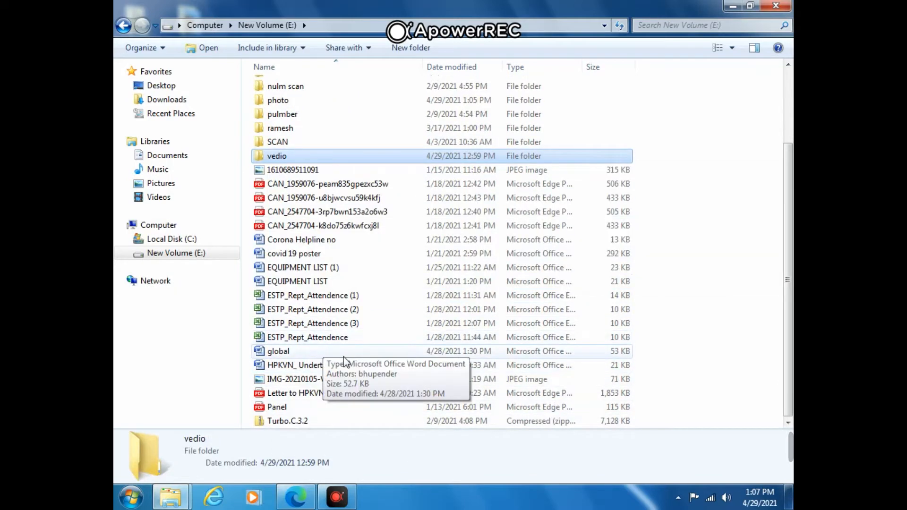
# Create a new folder named ms word in the New Volume (E:) drive.
pyautogui.rightClick(606, 128)
pyautogui.moveTo(707, 307)
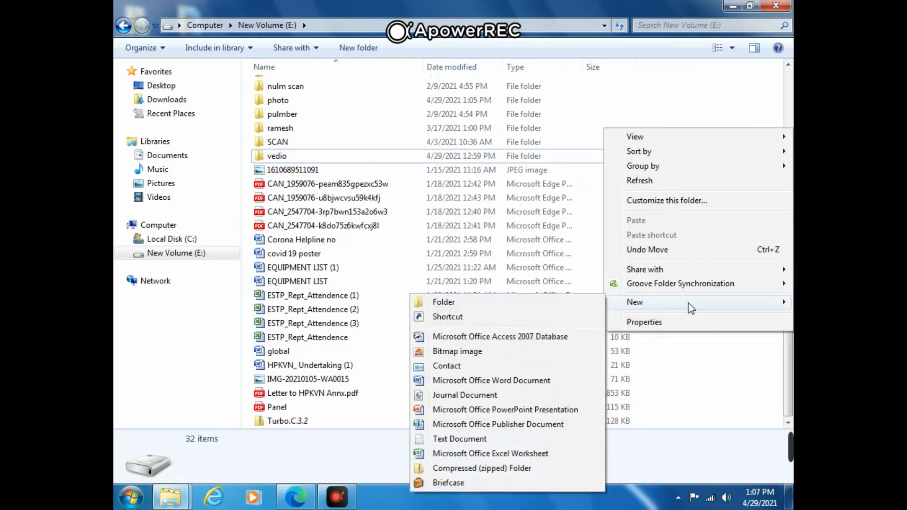
pyautogui.click(483, 303)
pyautogui.write('ms word')
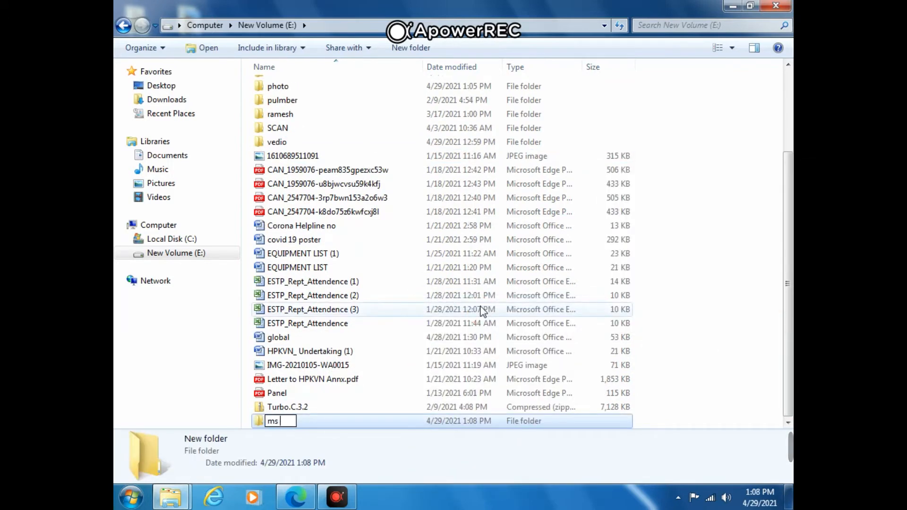
pyautogui.click(723, 367)
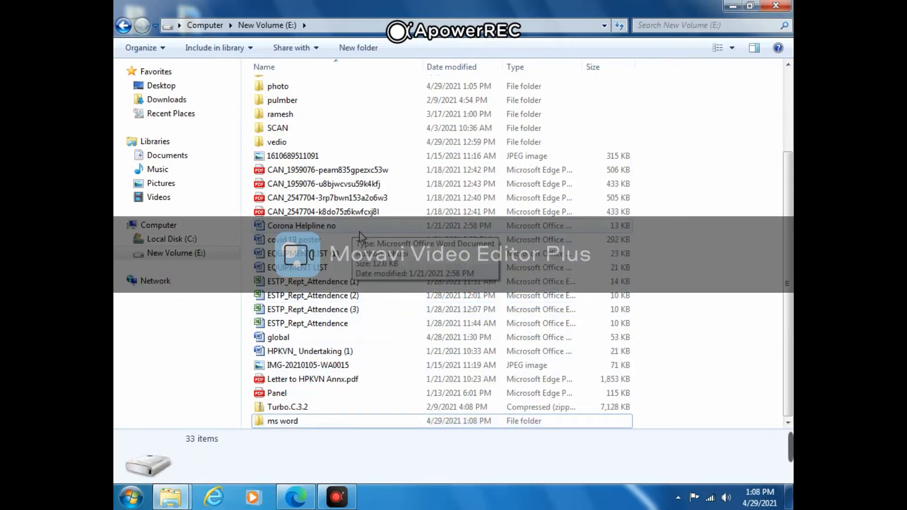
# Move the Corona Helpline no and covid 19 poster documents into the ms word folder, and open that folder.
pyautogui.click(339, 233)
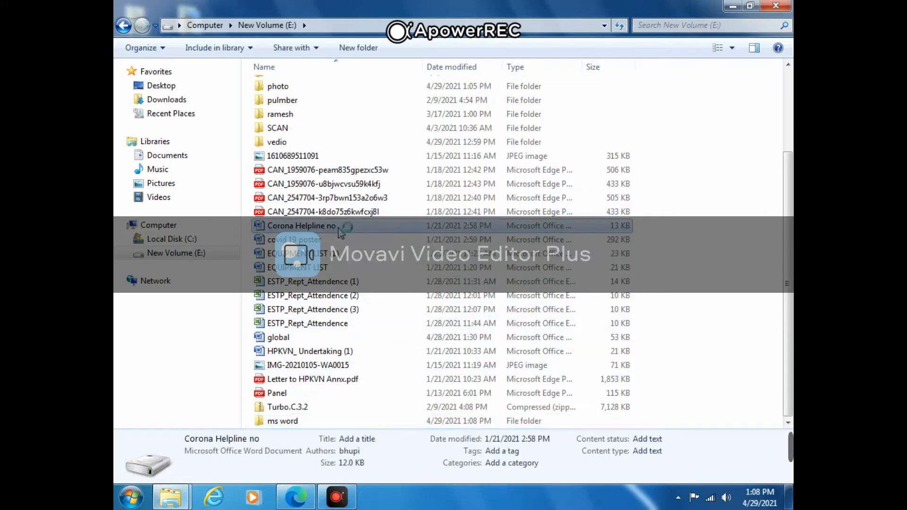
pyautogui.moveTo(339, 234); pyautogui.dragTo(280, 424)
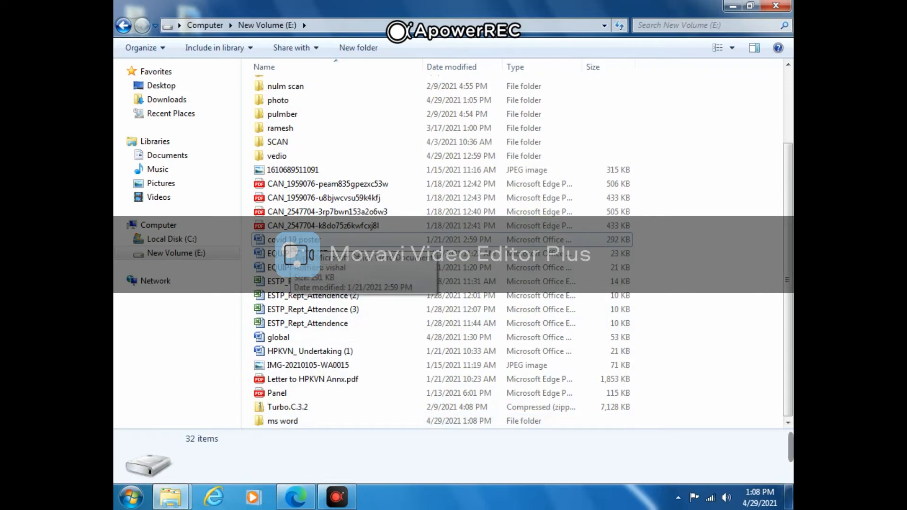
pyautogui.moveTo(299, 244); pyautogui.dragTo(287, 421)
pyautogui.moveTo(284, 422); pyautogui.dragTo(285, 422)
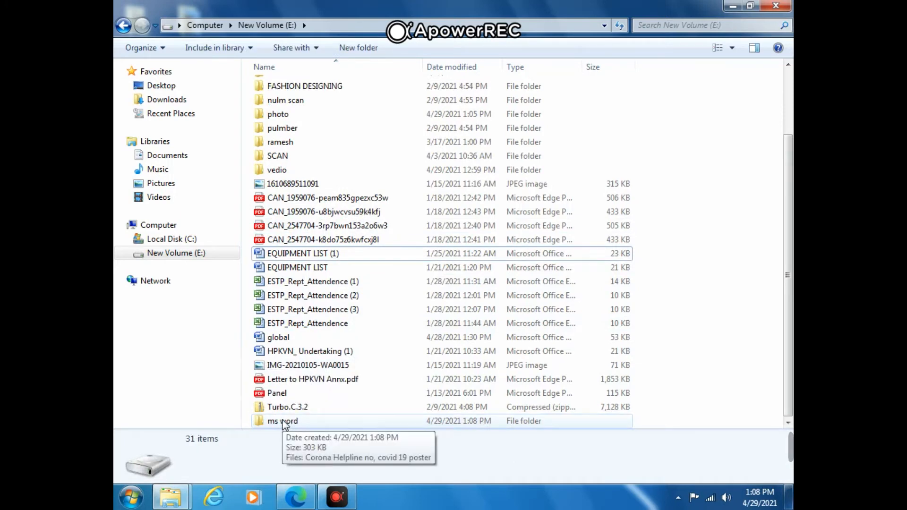
pyautogui.doubleClick(284, 421)
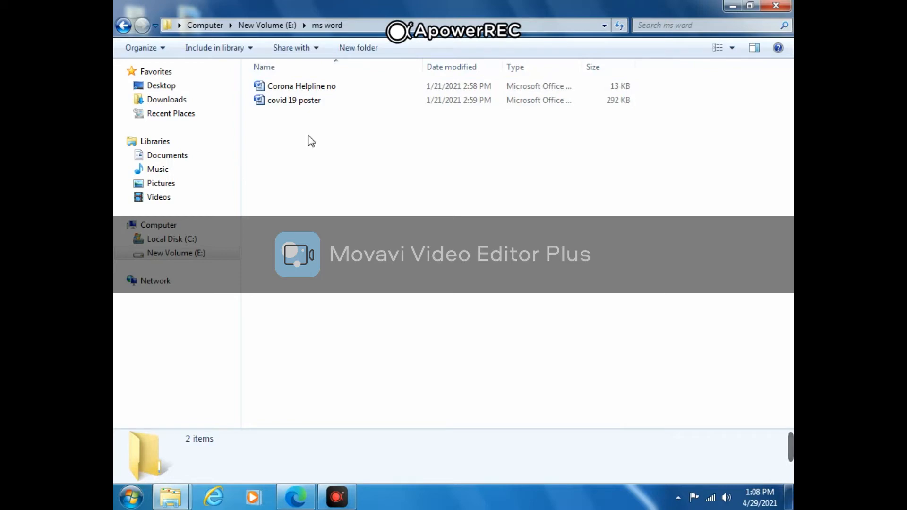
# Close the ms word folder window and refresh the desktop twice.
pyautogui.click(769, 7)
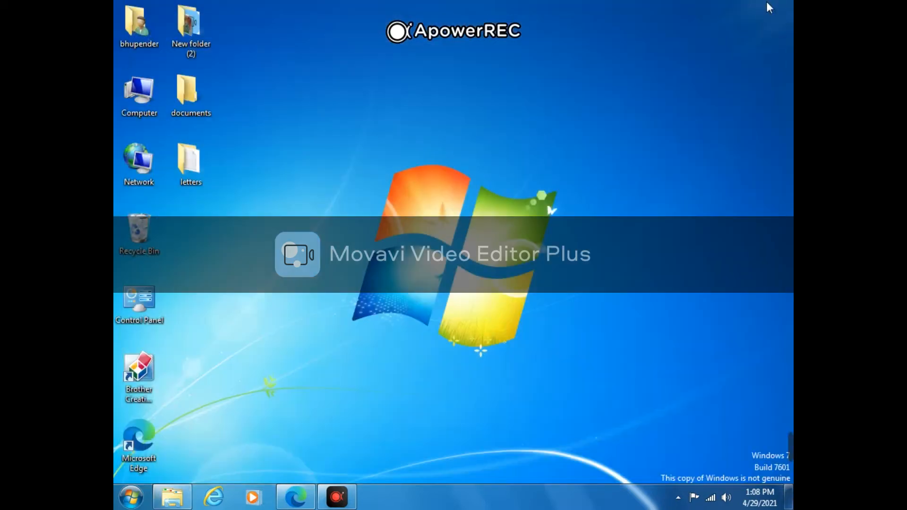
pyautogui.rightClick(369, 243)
pyautogui.click(420, 279)
pyautogui.rightClick(310, 222)
pyautogui.click(367, 265)
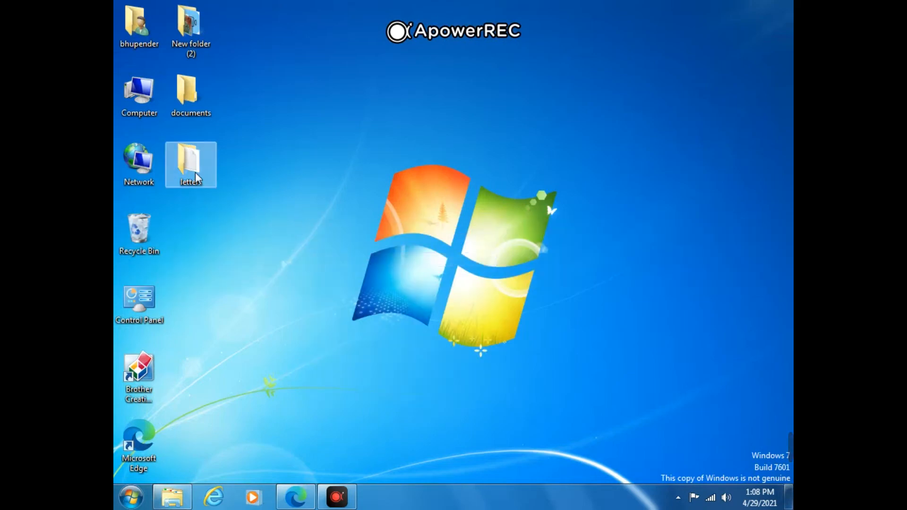
# Check the contents of the letters folder on the desktop, close it, and move the letters folder to the Recycle Bin.
pyautogui.doubleClick(195, 173)
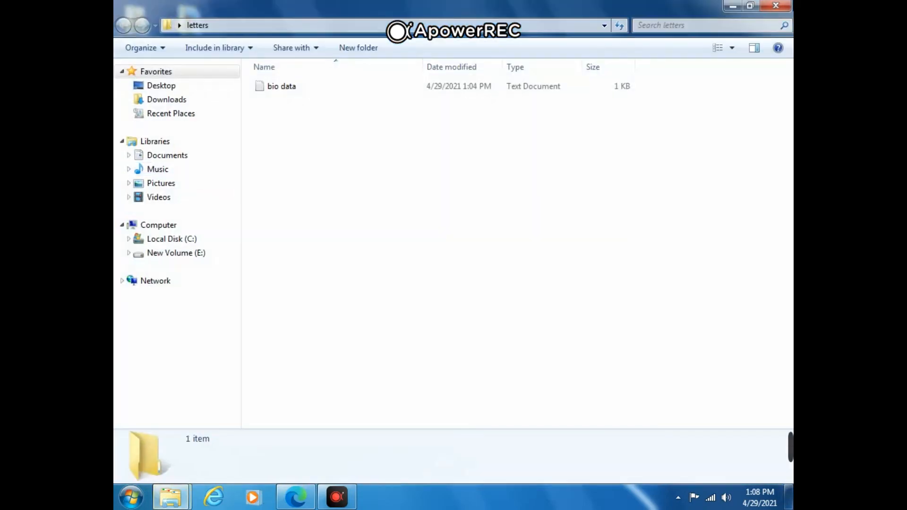
pyautogui.click(776, 5)
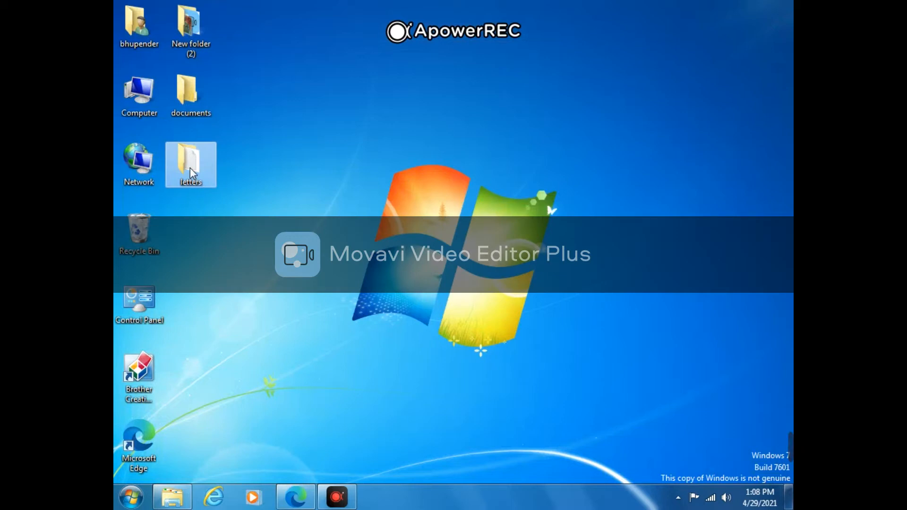
pyautogui.press('Delete')
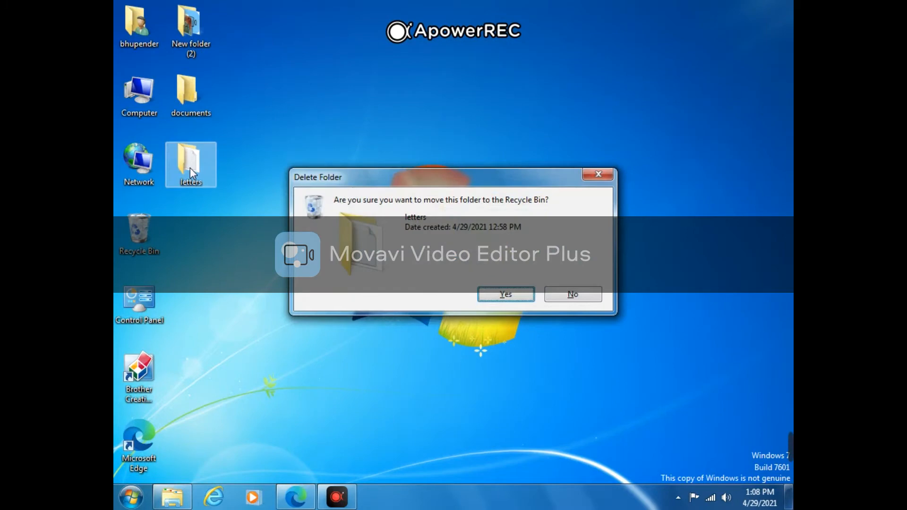
pyautogui.click(501, 296)
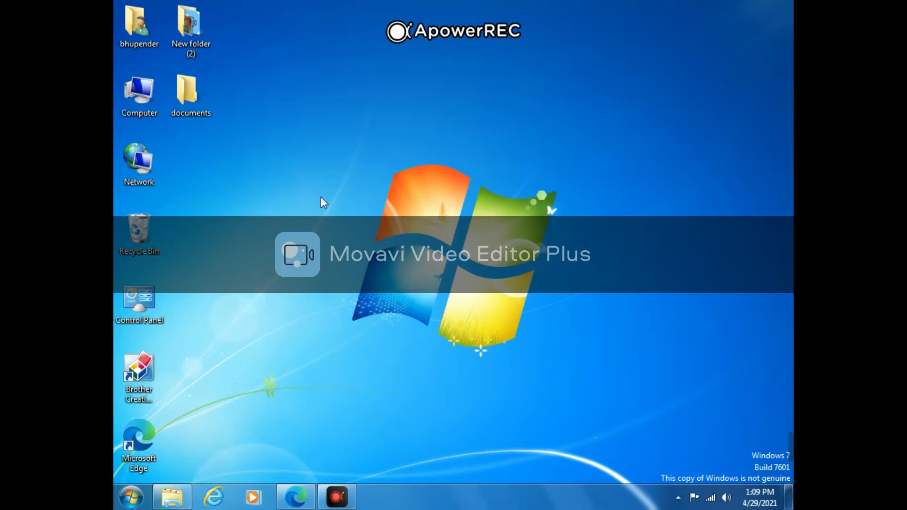
# Find the deleted letters folder in the Recycle Bin, restore it to the desktop, and close the Recycle Bin window.
pyautogui.doubleClick(156, 251)
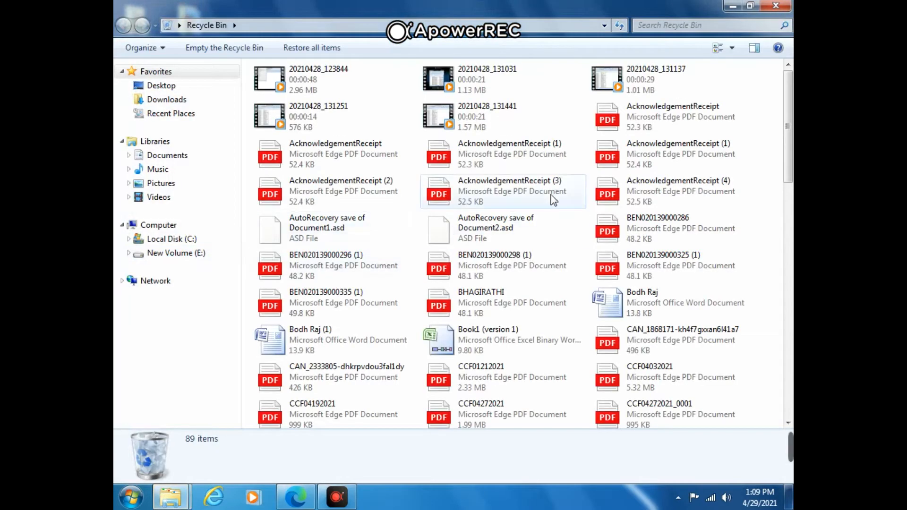
pyautogui.click(660, 129)
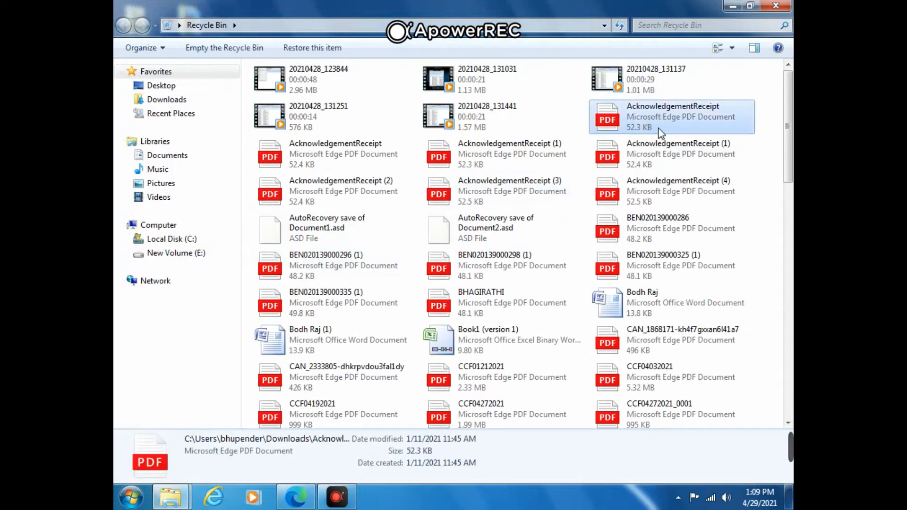
pyautogui.press('l')
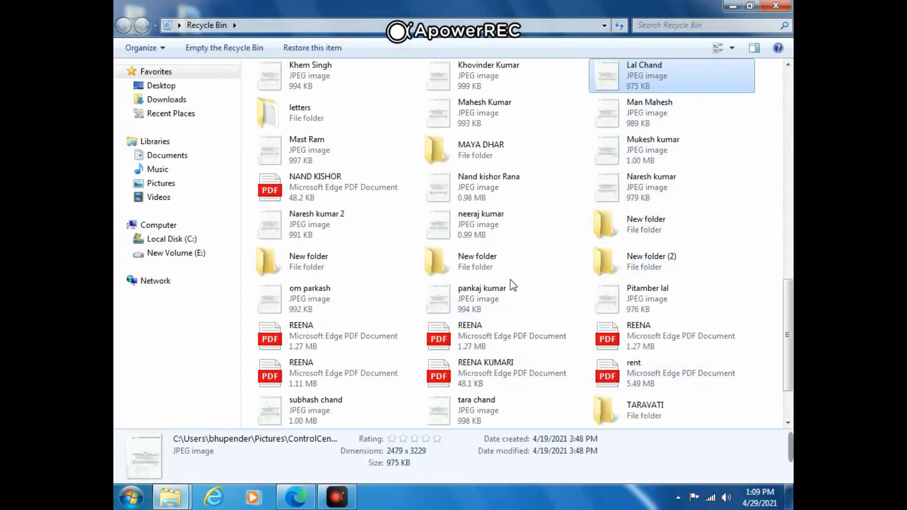
pyautogui.click(289, 127)
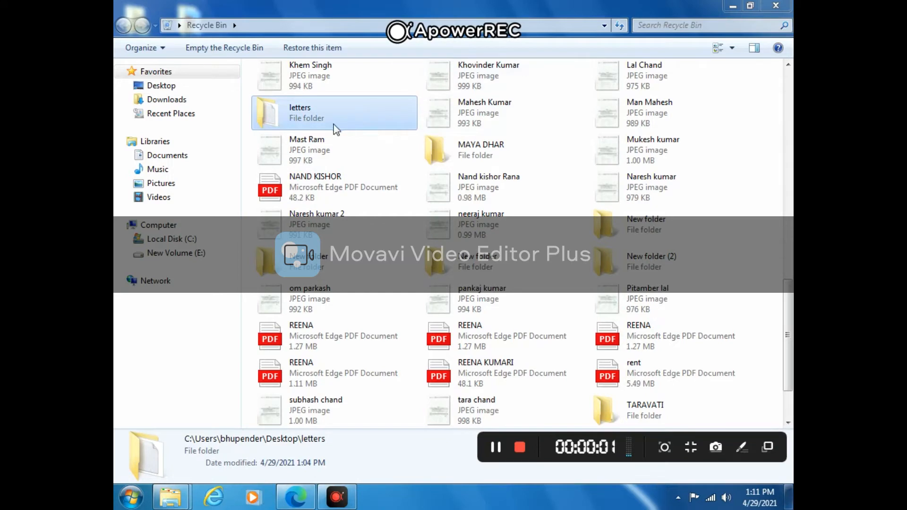
pyautogui.click(337, 129)
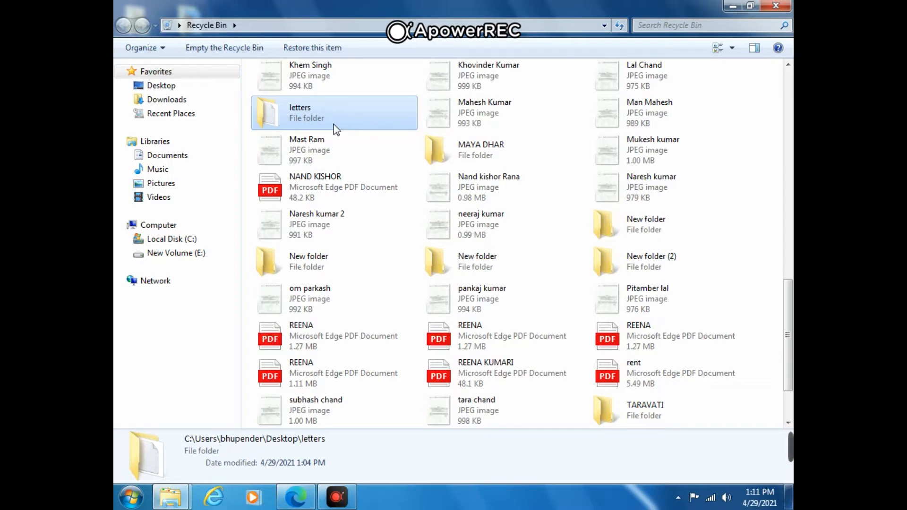
pyautogui.rightClick(335, 130)
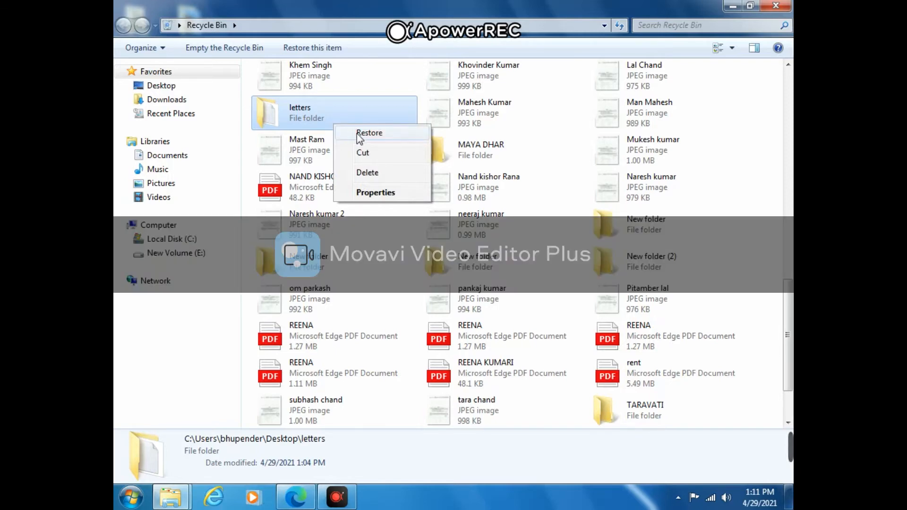
pyautogui.click(357, 133)
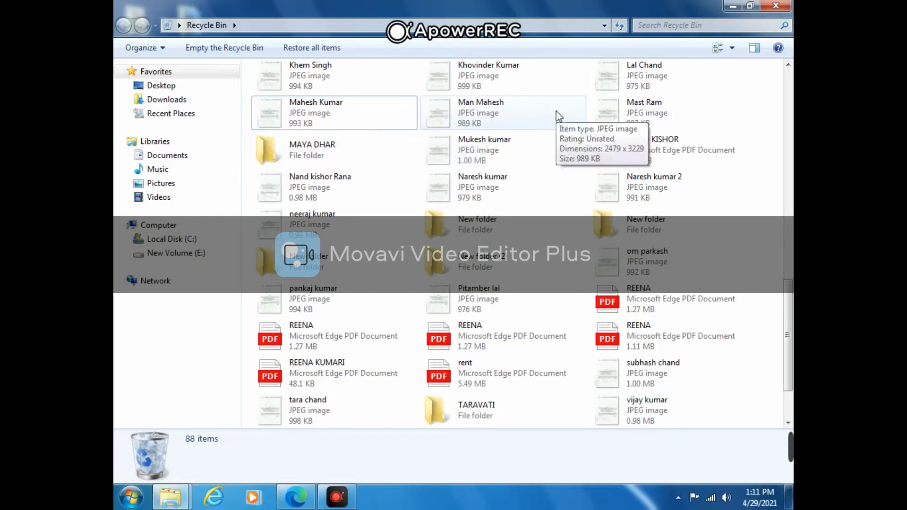
pyautogui.click(775, 6)
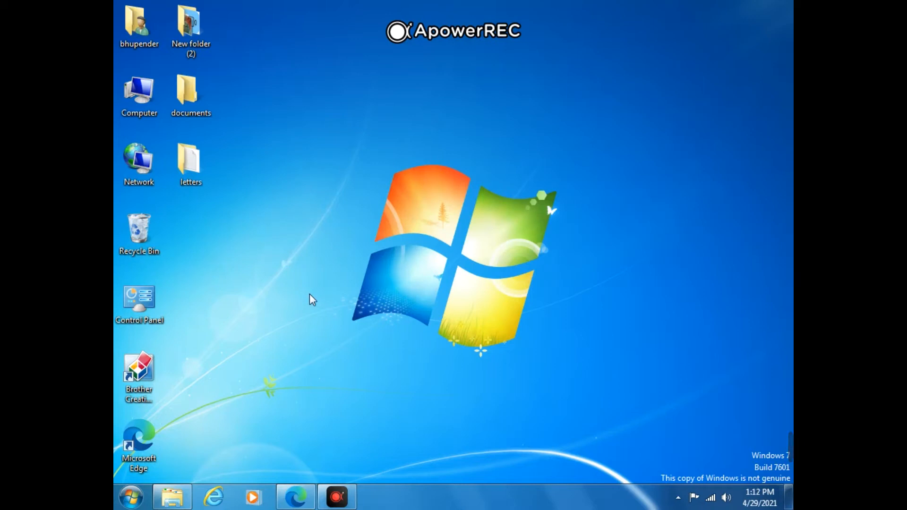
pyautogui.click(337, 498)
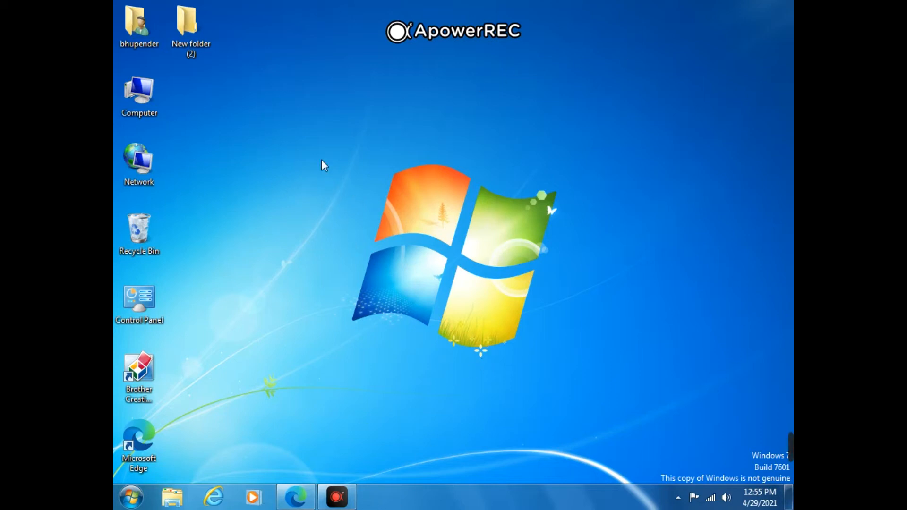
# Create a new folder on the desktop with the default name New folder and place it directly below New folder (2).
pyautogui.rightClick(306, 152)
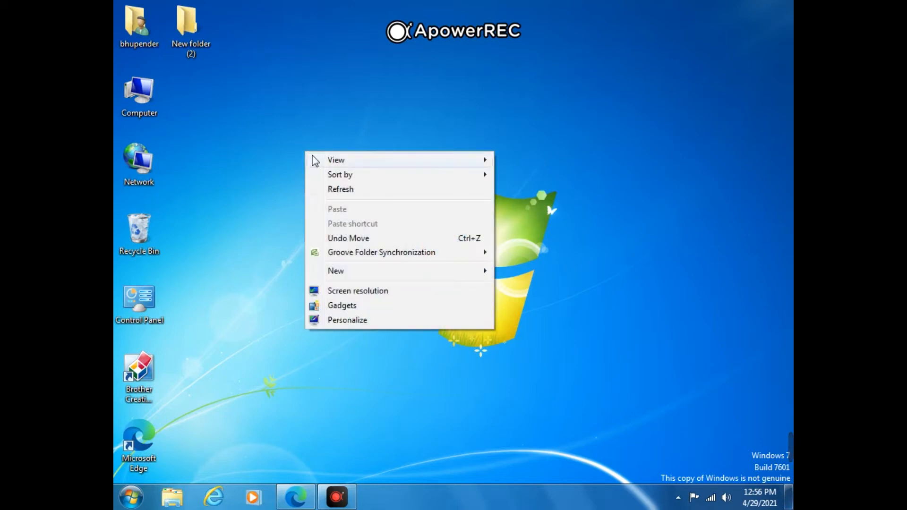
pyautogui.moveTo(375, 278)
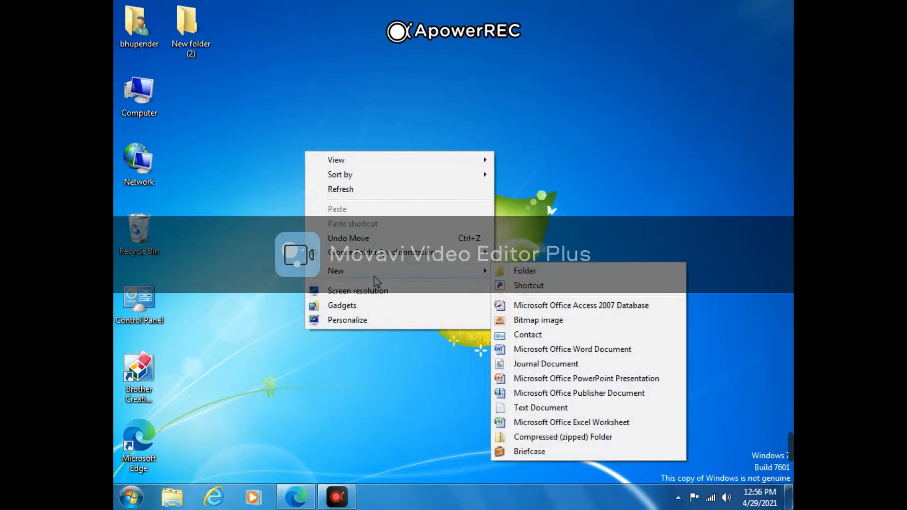
pyautogui.click(535, 274)
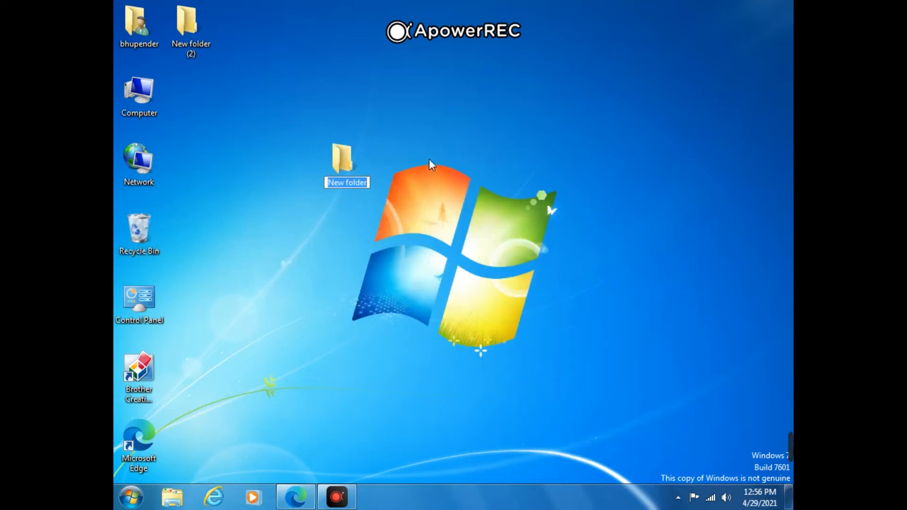
pyautogui.press('Return')
pyautogui.moveTo(313, 160); pyautogui.dragTo(204, 117)
pyautogui.click(289, 124)
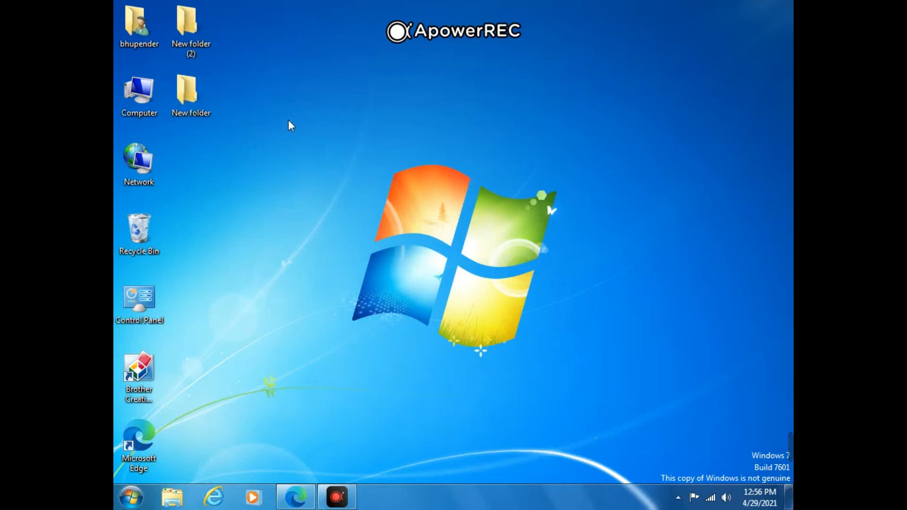
pyautogui.moveTo(191, 97); pyautogui.dragTo(296, 103)
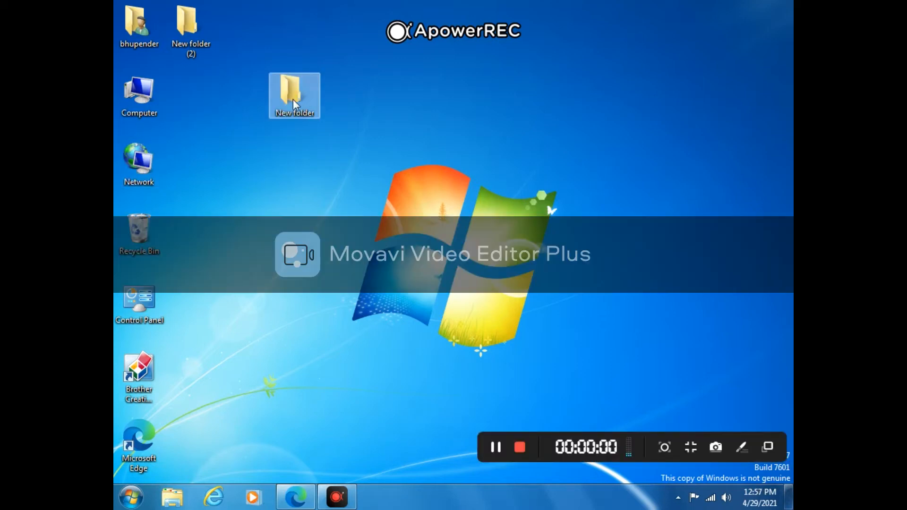
pyautogui.moveTo(288, 109); pyautogui.dragTo(205, 104)
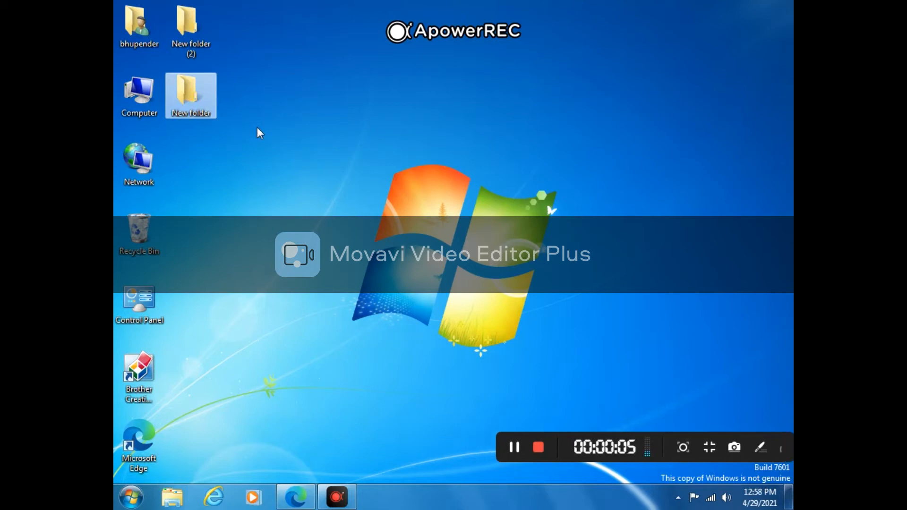
# Create another desktop folder named letters and place it directly below New folder.
pyautogui.rightClick(268, 176)
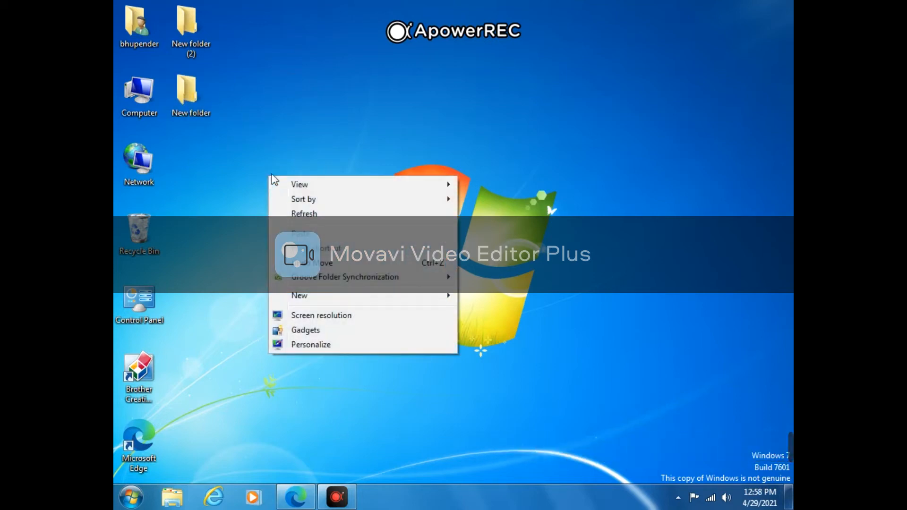
pyautogui.moveTo(347, 299)
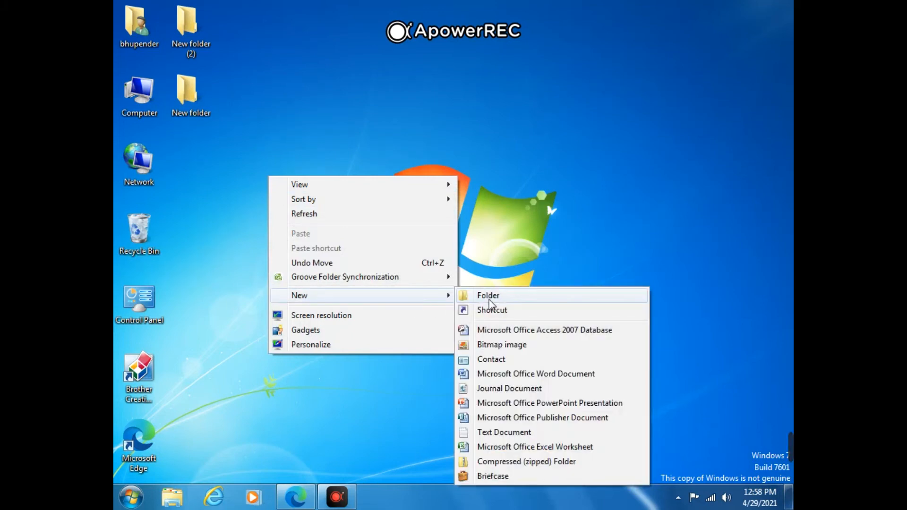
pyautogui.click(489, 300)
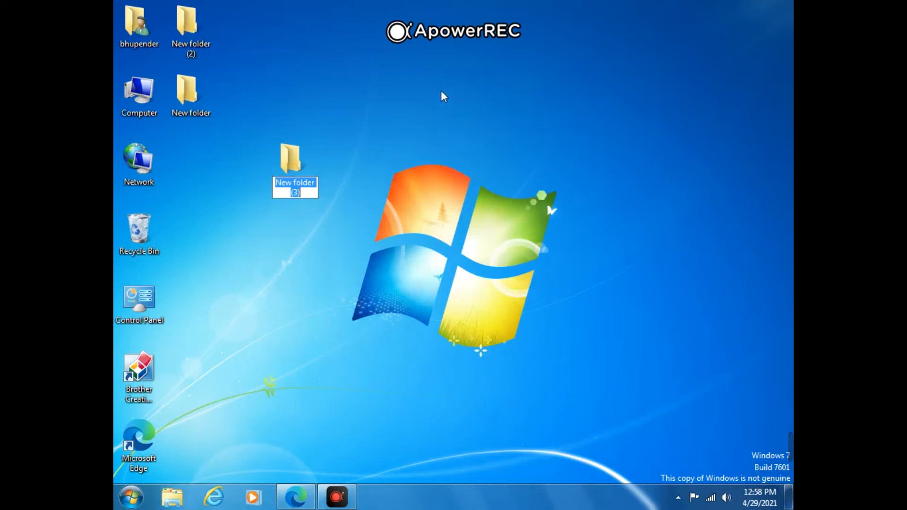
pyautogui.write('letters')
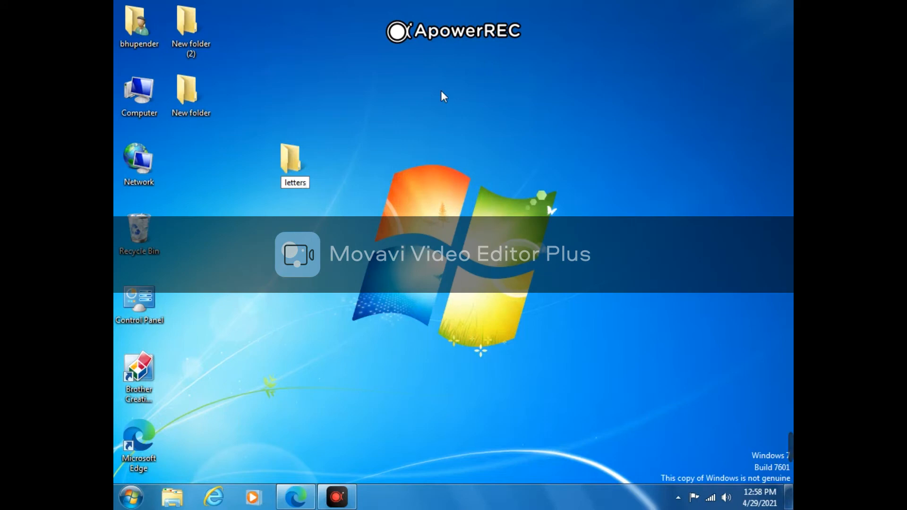
pyautogui.click(447, 116)
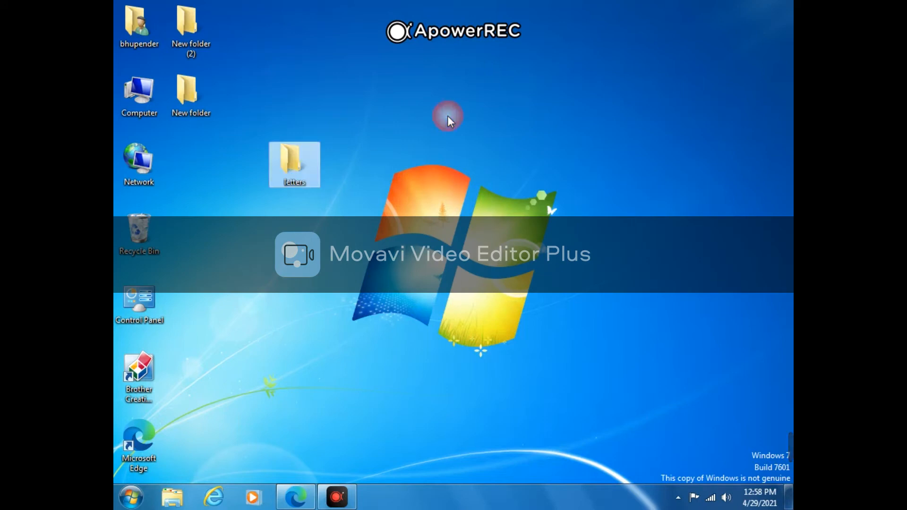
pyautogui.moveTo(296, 163); pyautogui.dragTo(209, 163)
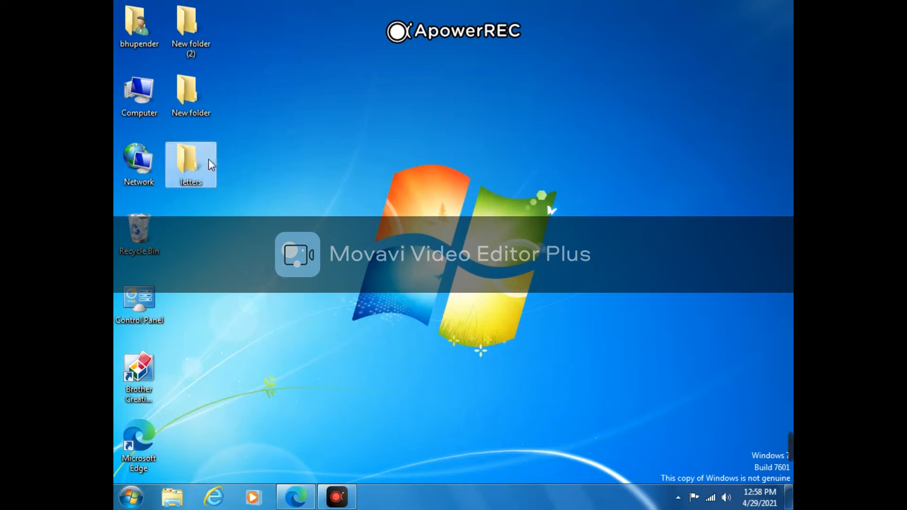
pyautogui.click(335, 161)
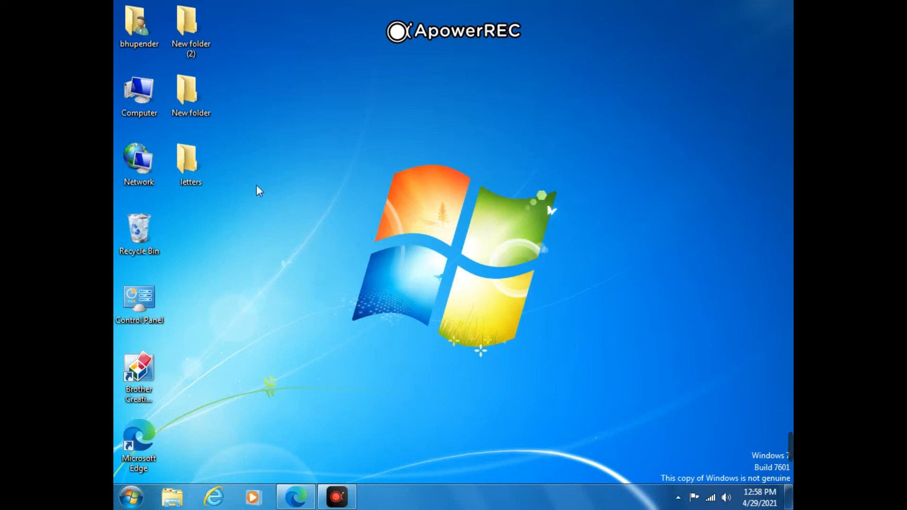
# Open the New Volume (E:) drive from Computer, view the first JPEG image in its file list, and close the image viewer.
pyautogui.doubleClick(145, 111)
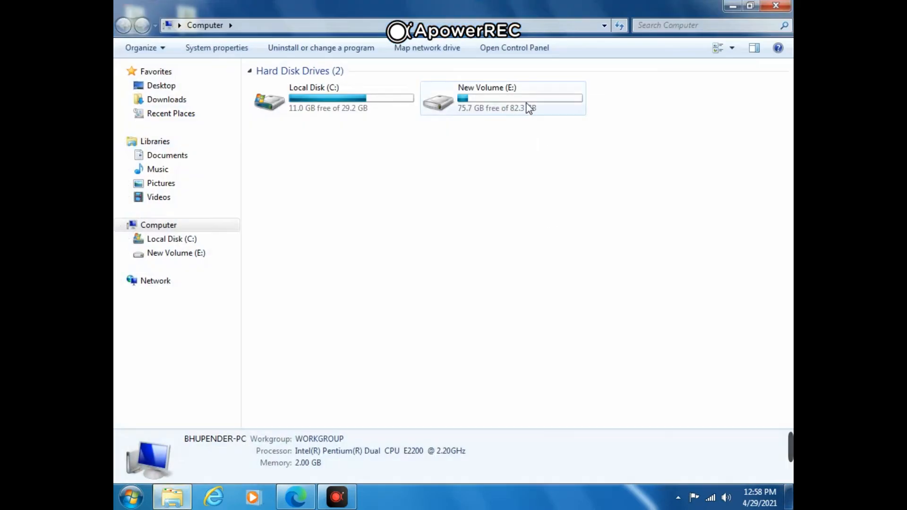
pyautogui.doubleClick(526, 102)
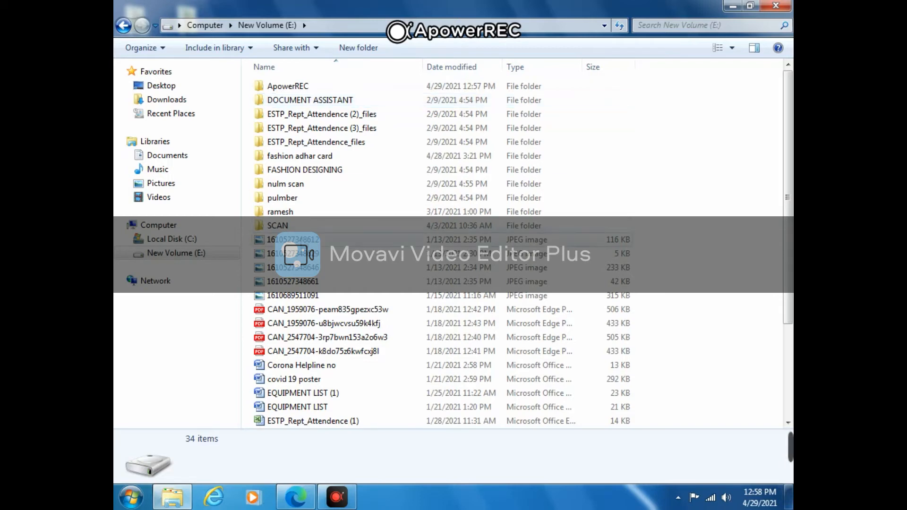
pyautogui.doubleClick(303, 240)
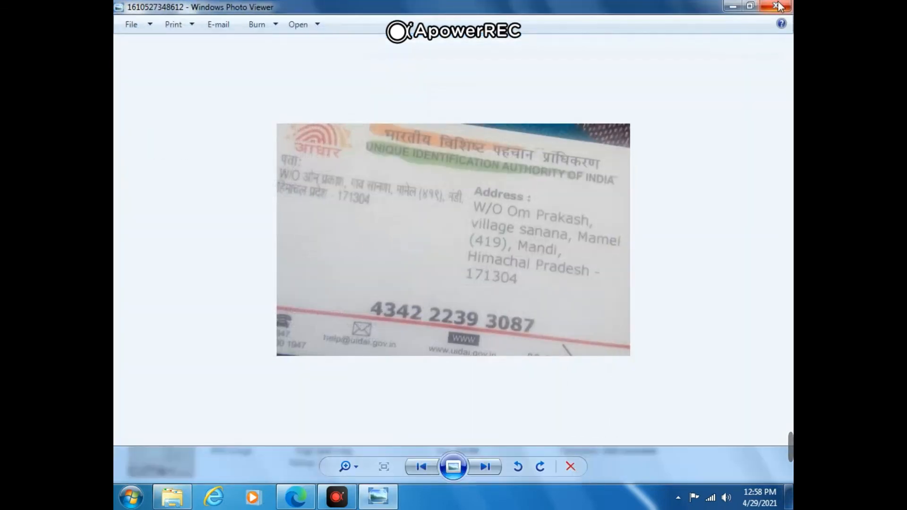
pyautogui.click(776, 6)
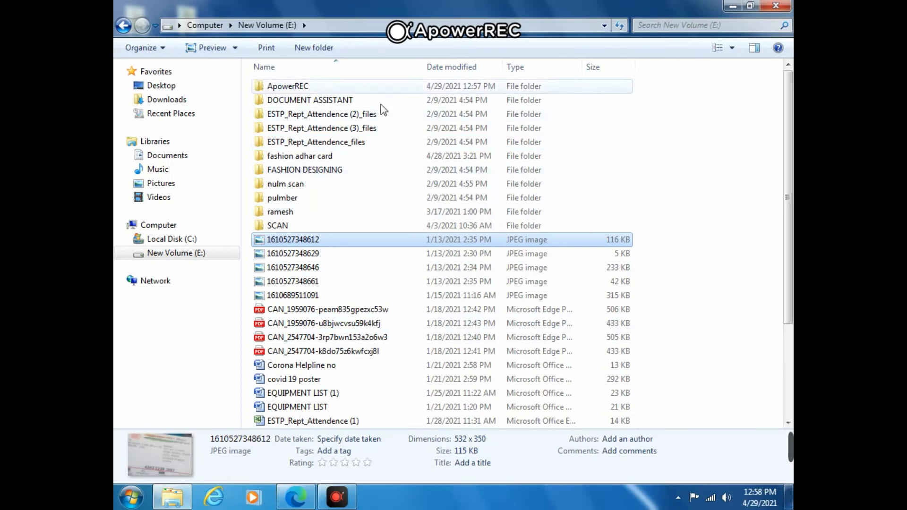
# Create a new folder named photo in the New Volume (E:) drive.
pyautogui.click(331, 54)
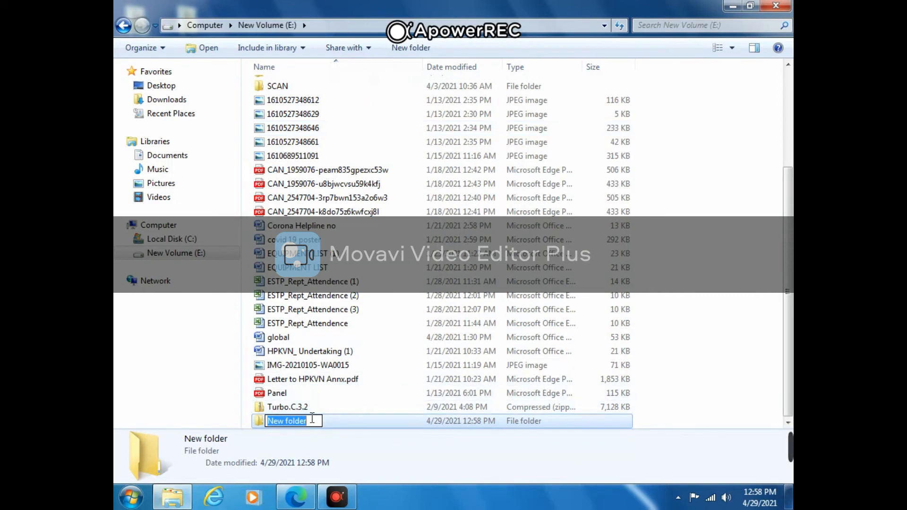
pyautogui.write('photo')
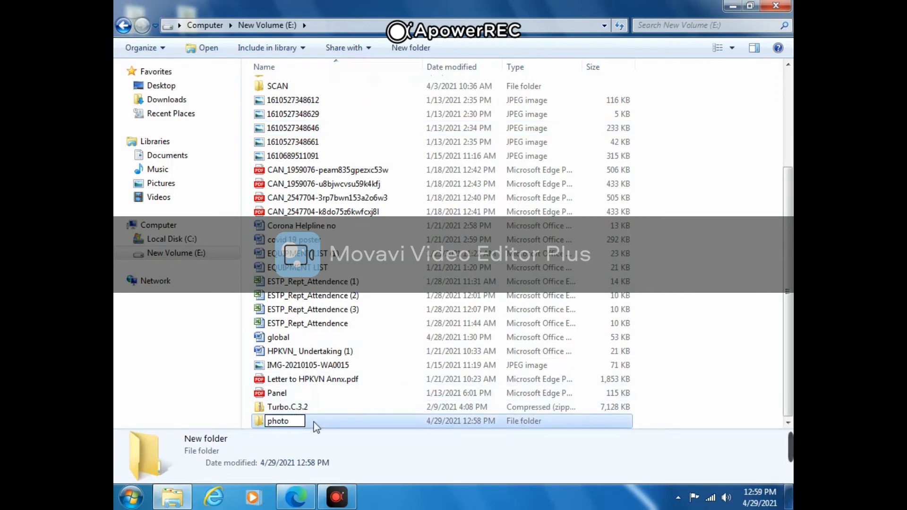
pyautogui.click(695, 361)
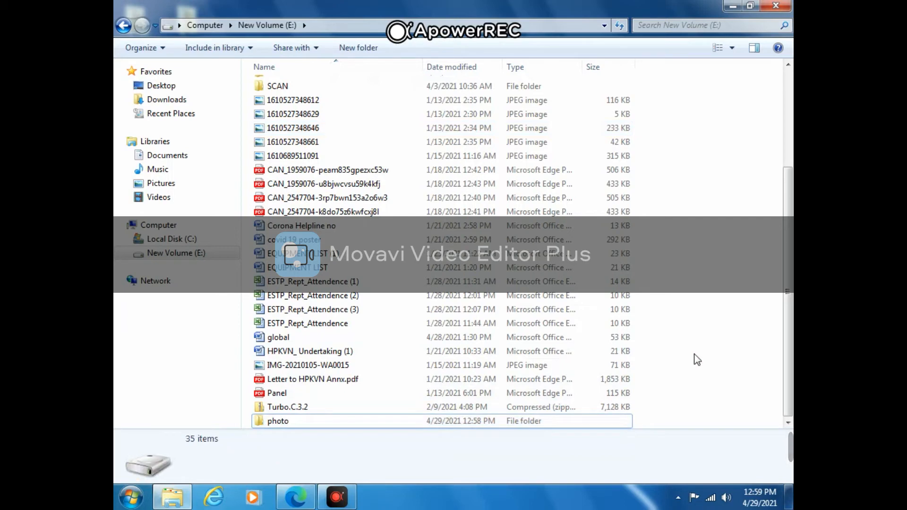
# Create a new folder named vedio in the New Volume (E:) drive.
pyautogui.rightClick(685, 260)
pyautogui.moveTo(722, 434)
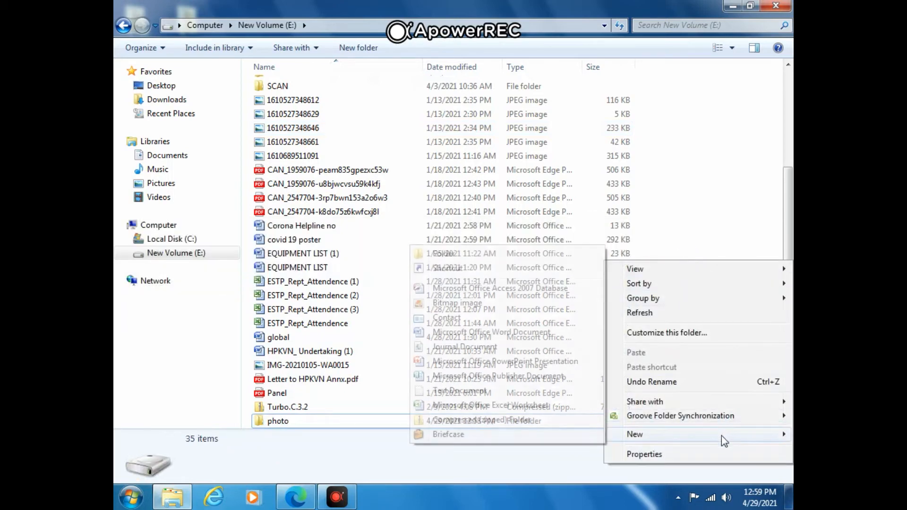
pyautogui.click(484, 252)
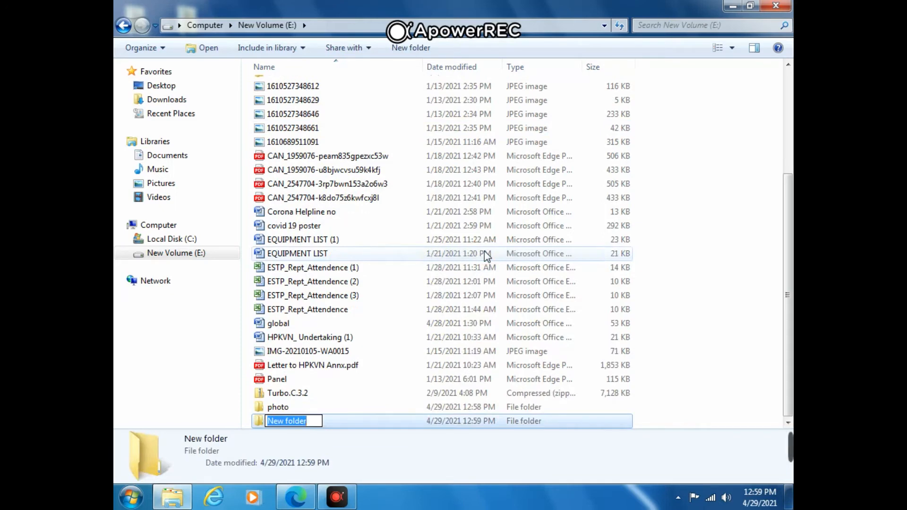
pyautogui.write('vedio')
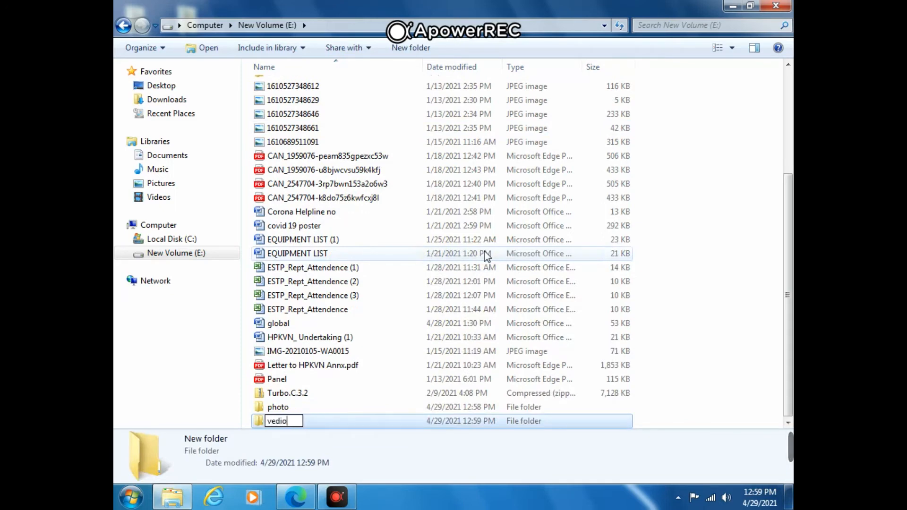
pyautogui.click(713, 326)
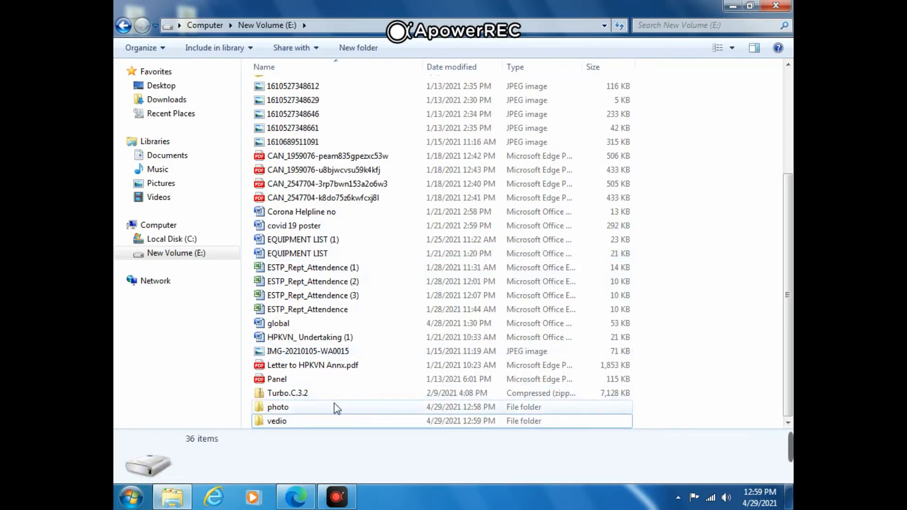
# Open the photo folder in New Volume (E:) to check its contents, and return to the refreshed desktop.
pyautogui.click(308, 409)
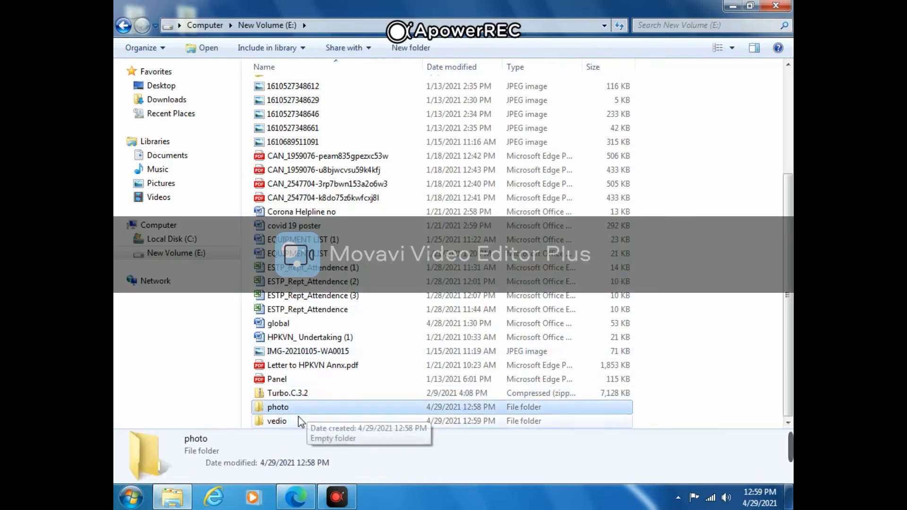
pyautogui.click(295, 428)
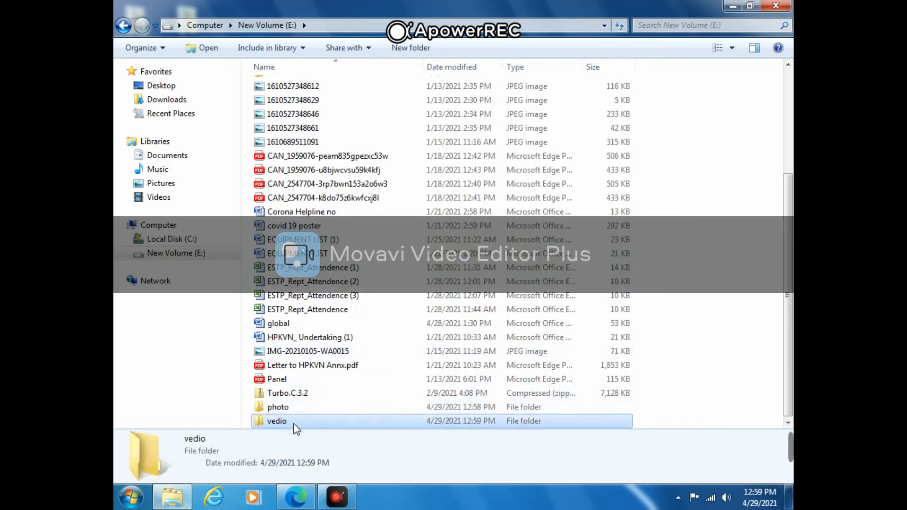
pyautogui.scroll(4, 421, 317)
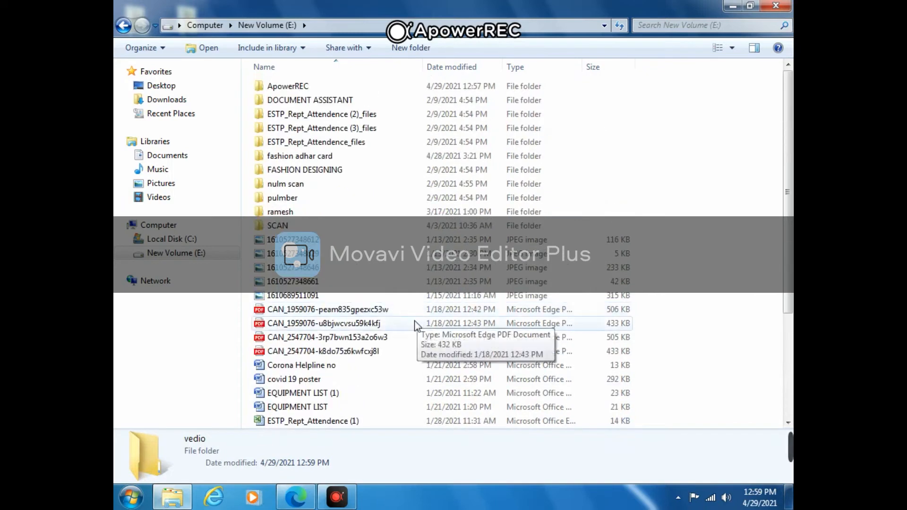
pyautogui.scroll(-2, 411, 324)
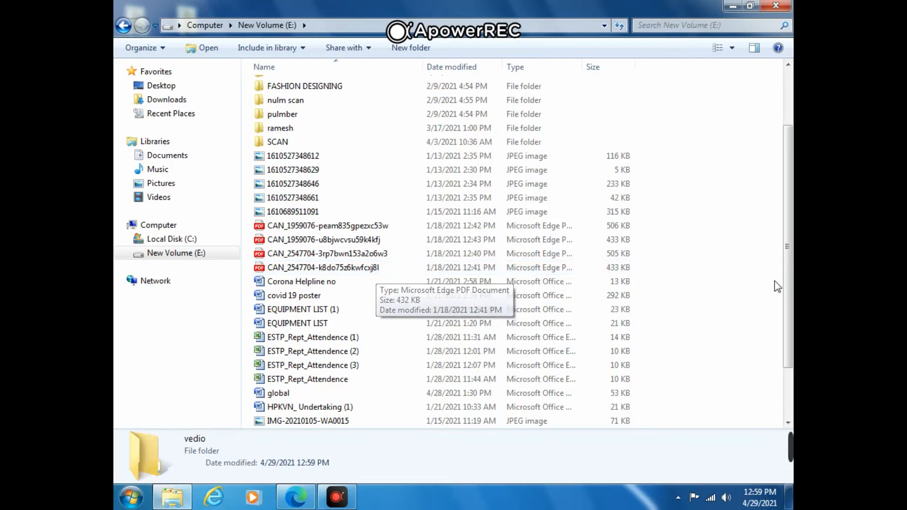
pyautogui.moveTo(789, 347); pyautogui.dragTo(790, 394)
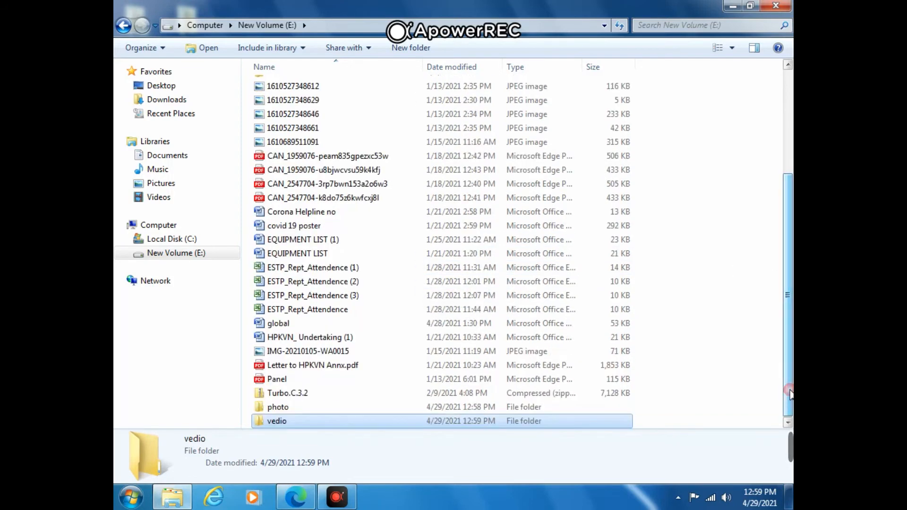
pyautogui.doubleClick(278, 407)
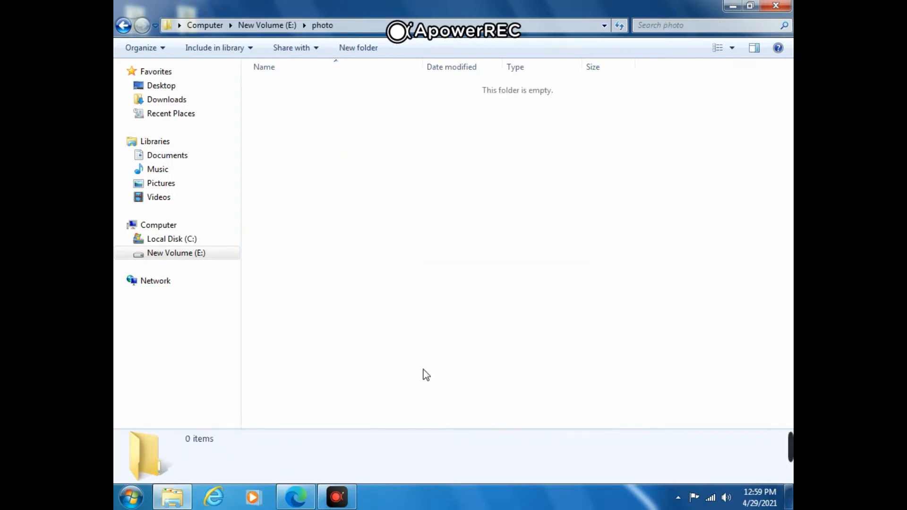
pyautogui.click(733, 6)
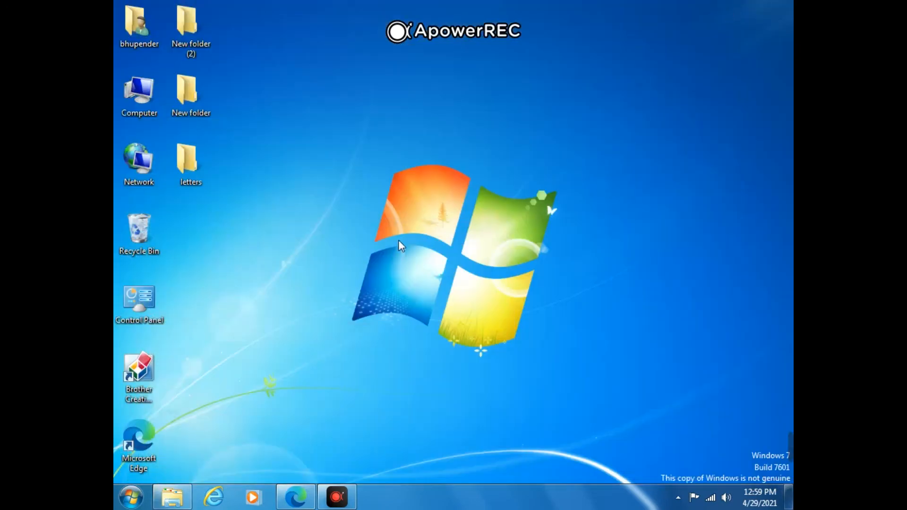
pyautogui.rightClick(401, 230)
pyautogui.click(461, 274)
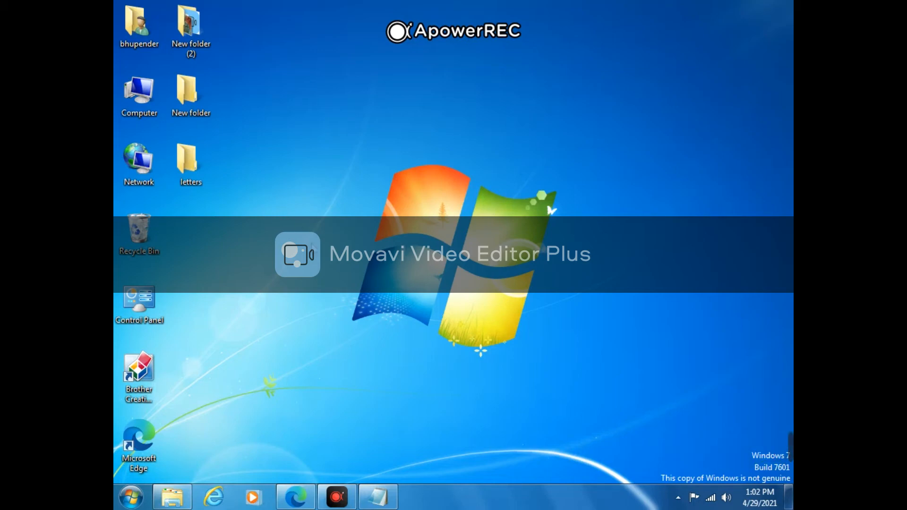
# Rename the desktop folder New folder as doocumetns.
pyautogui.doubleClick(194, 182)
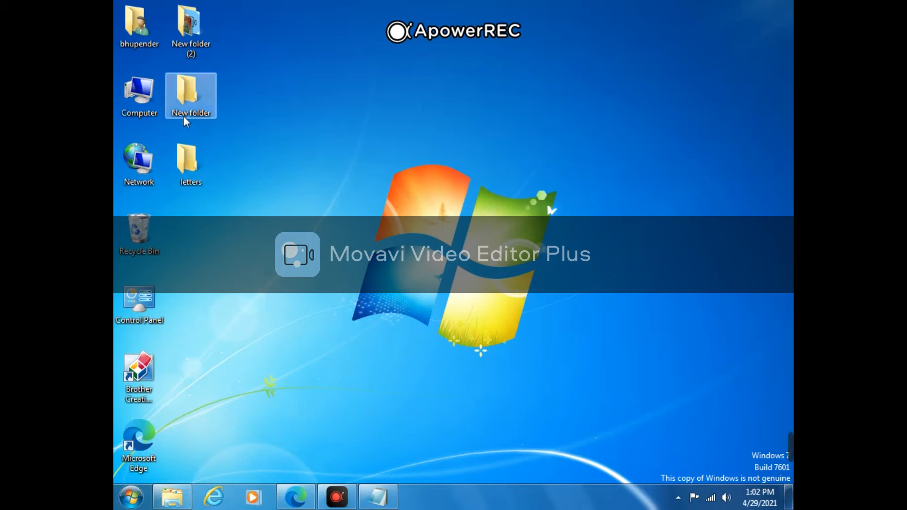
pyautogui.click(199, 112)
pyautogui.rightClick(199, 111)
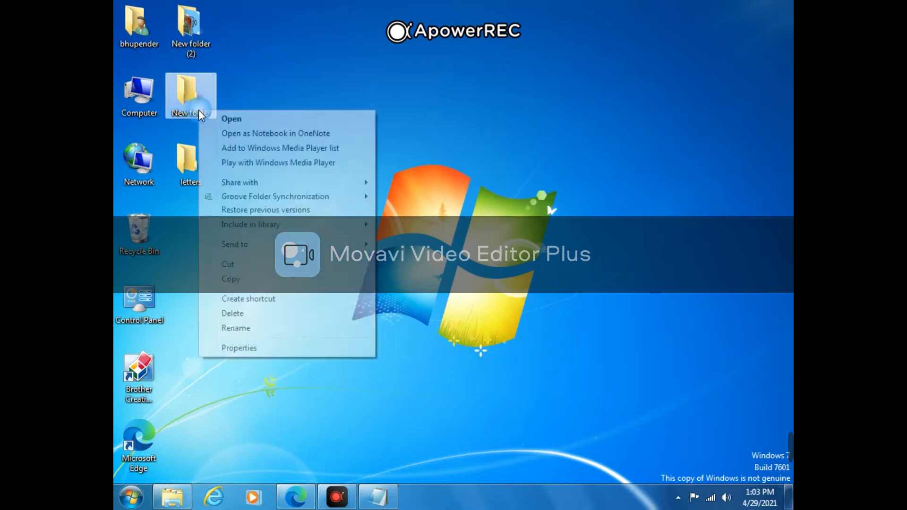
pyautogui.click(257, 330)
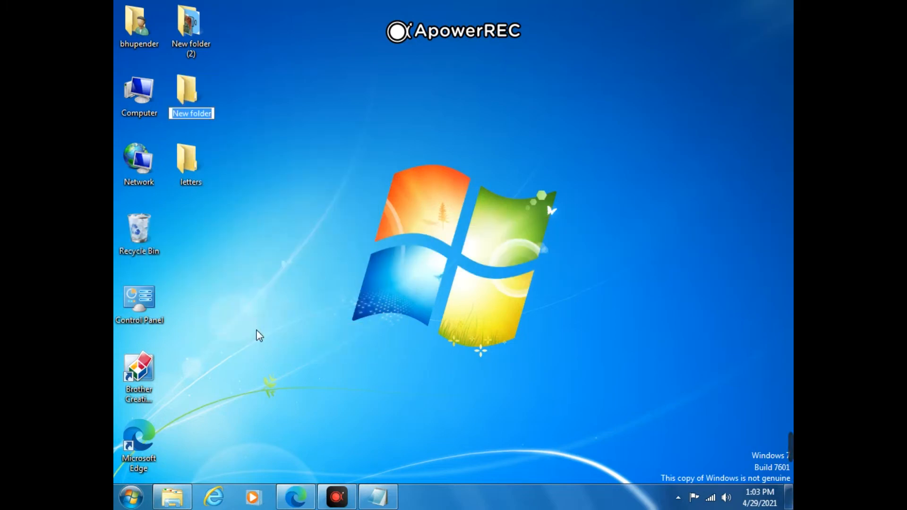
pyautogui.write('doocumetns')
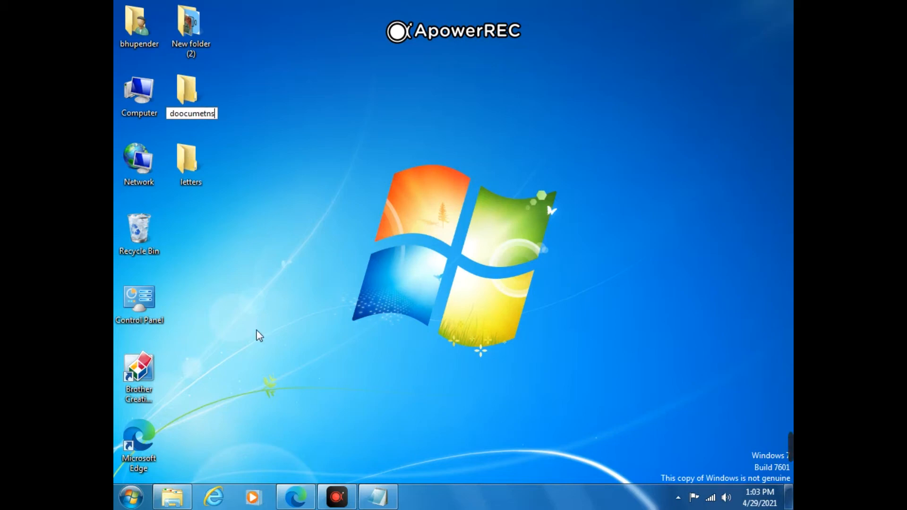
pyautogui.press('Return')
# Rename the desktop folder directly below New folder (2) as documents.
pyautogui.rightClick(184, 98)
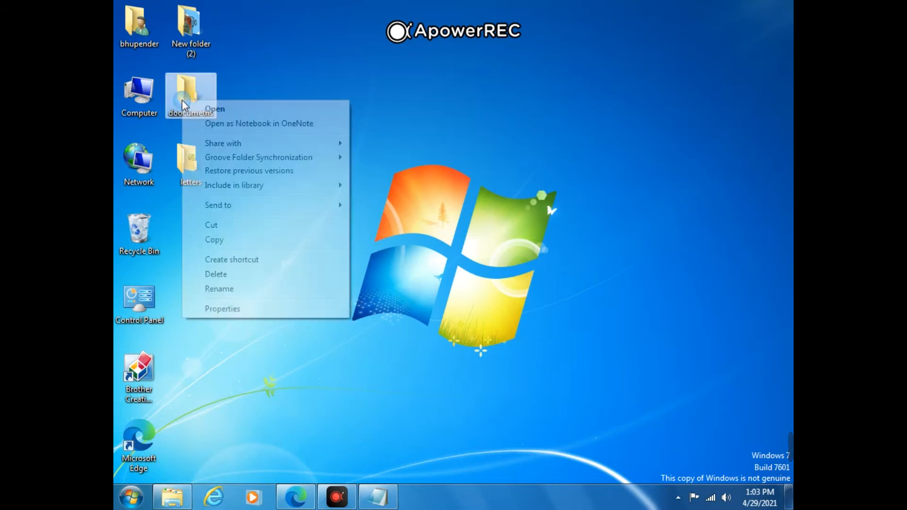
pyautogui.click(239, 289)
pyautogui.write('d')
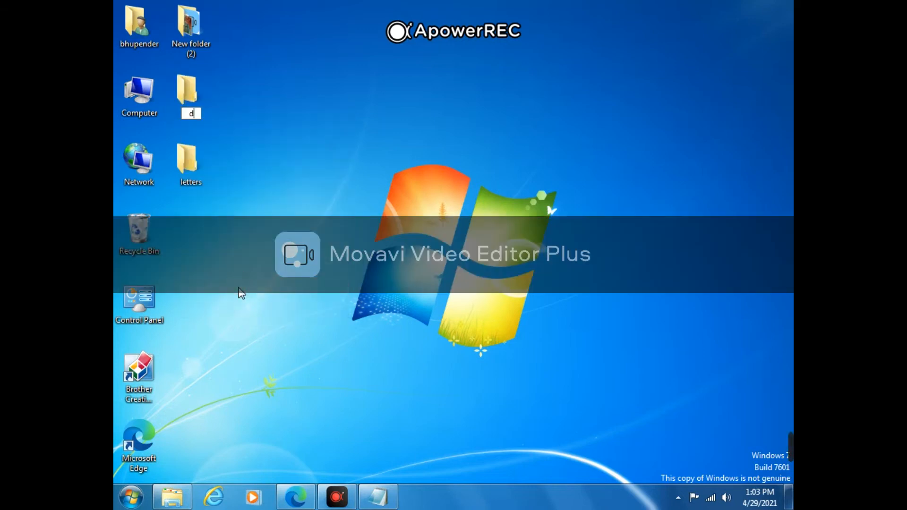
pyautogui.write('ocuments')
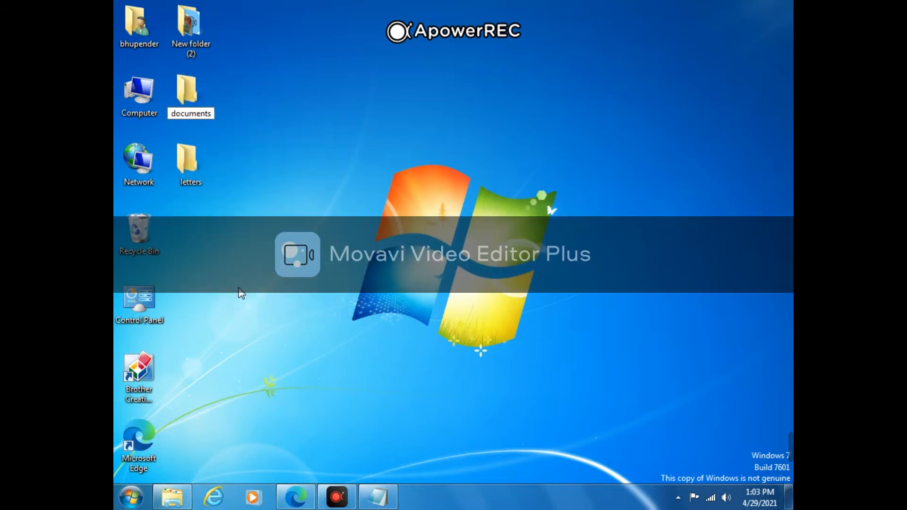
pyautogui.click(285, 151)
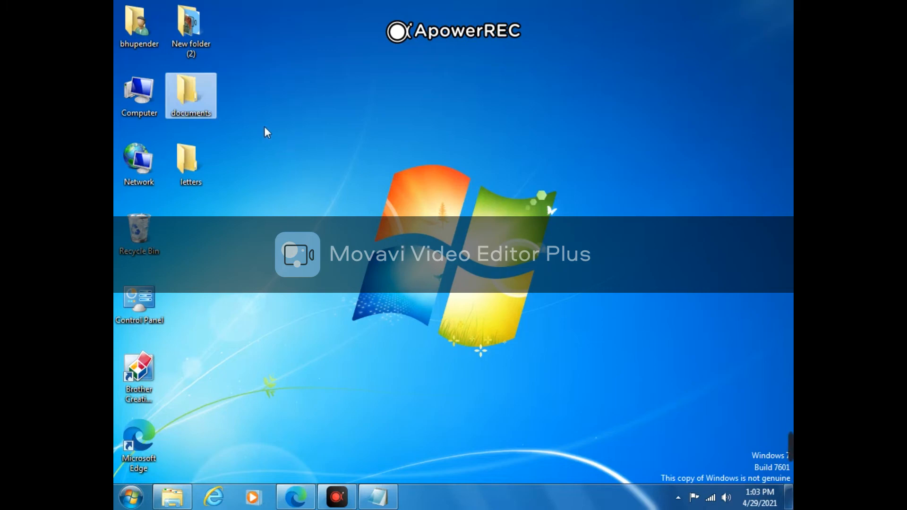
pyautogui.click(199, 179)
pyautogui.rightClick(198, 180)
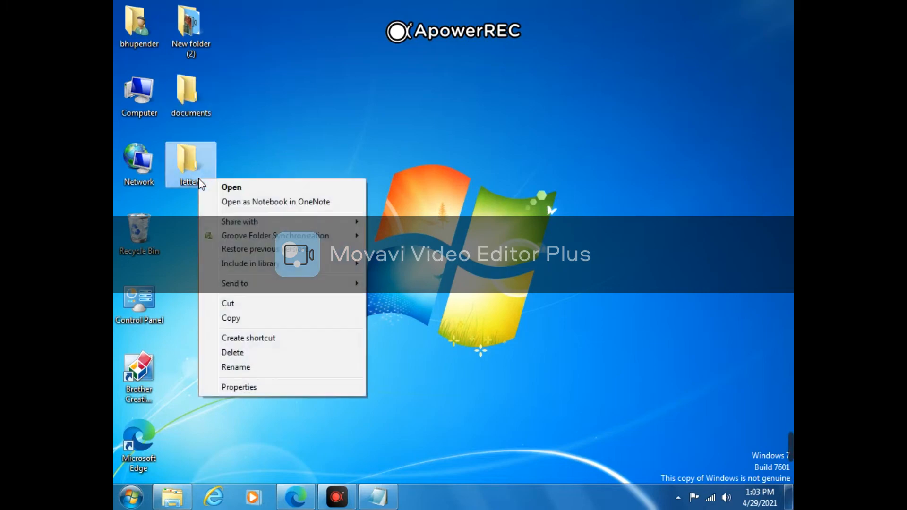
pyautogui.click(254, 373)
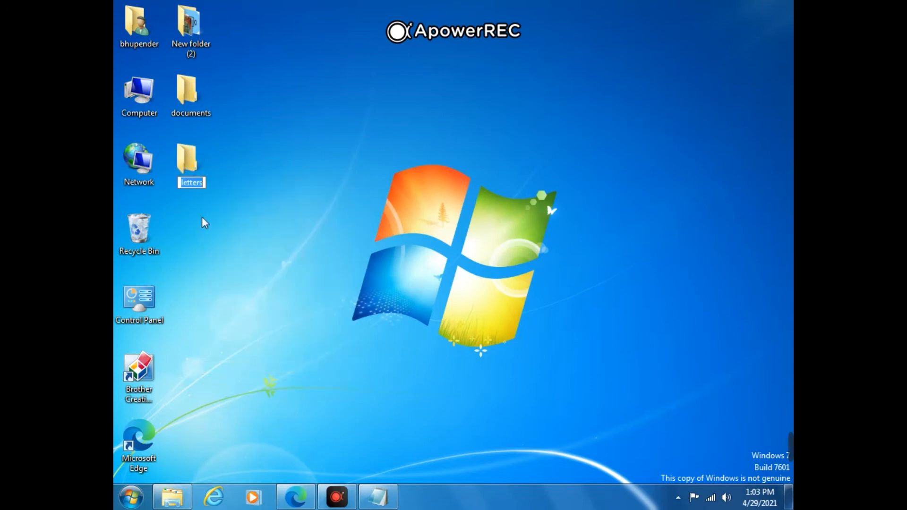
pyautogui.press('Return')
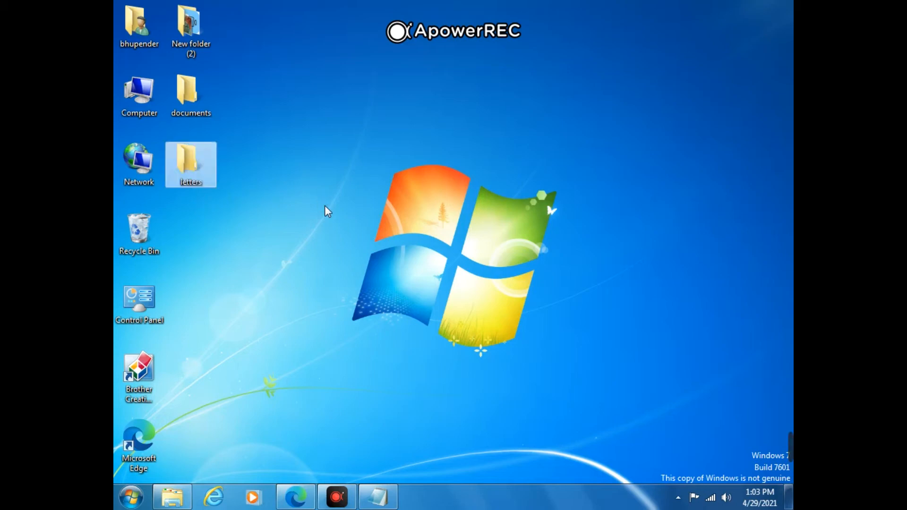
# Open the letters folder on the desktop to check its contents, and close its window.
pyautogui.doubleClick(212, 157)
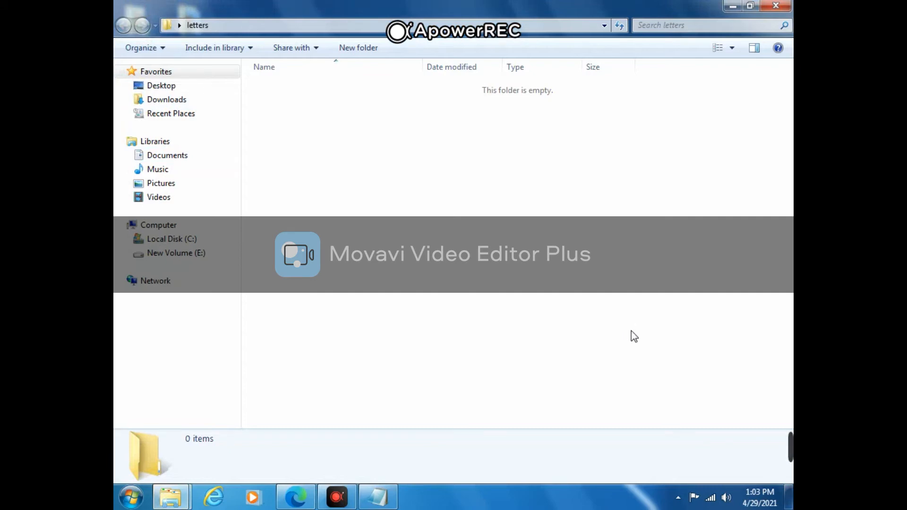
pyautogui.click(787, 6)
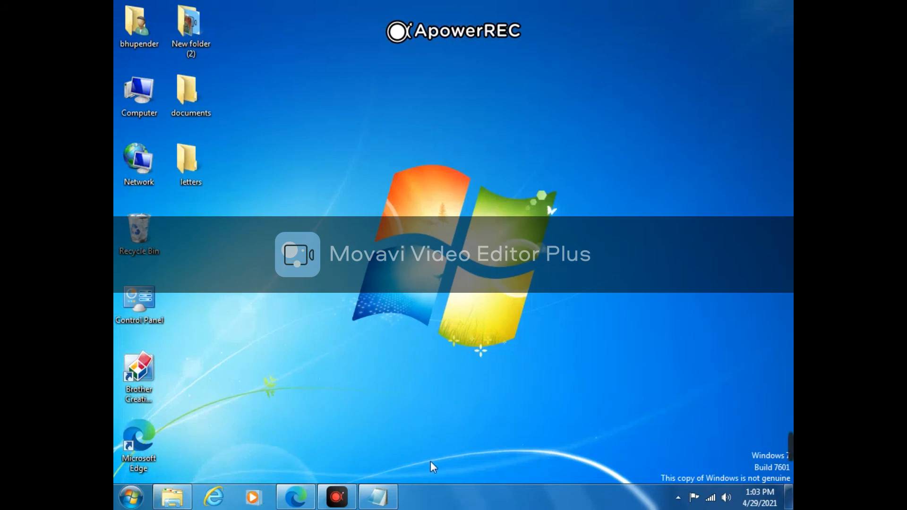
# Switch to the untitled Notepad document, move its window clear of the desktop folders, and start saving it as a new file.
pyautogui.moveTo(384, 496)
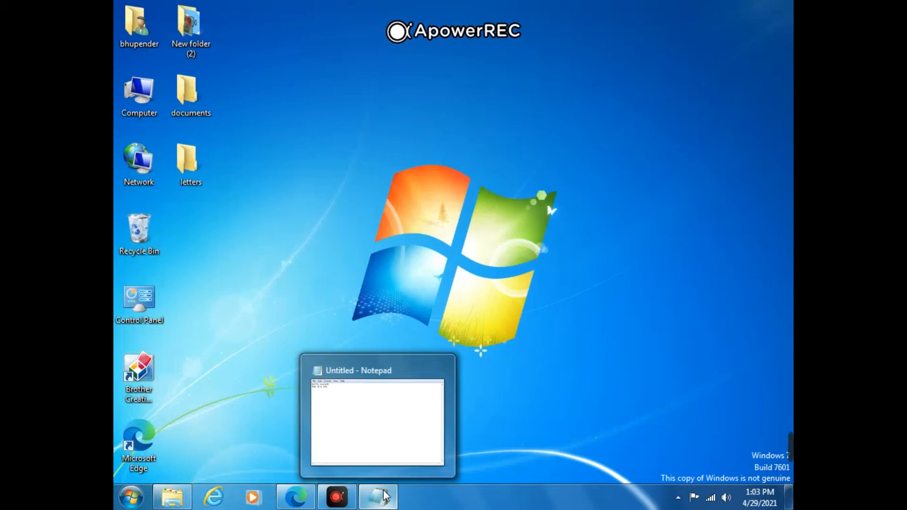
pyautogui.click(384, 496)
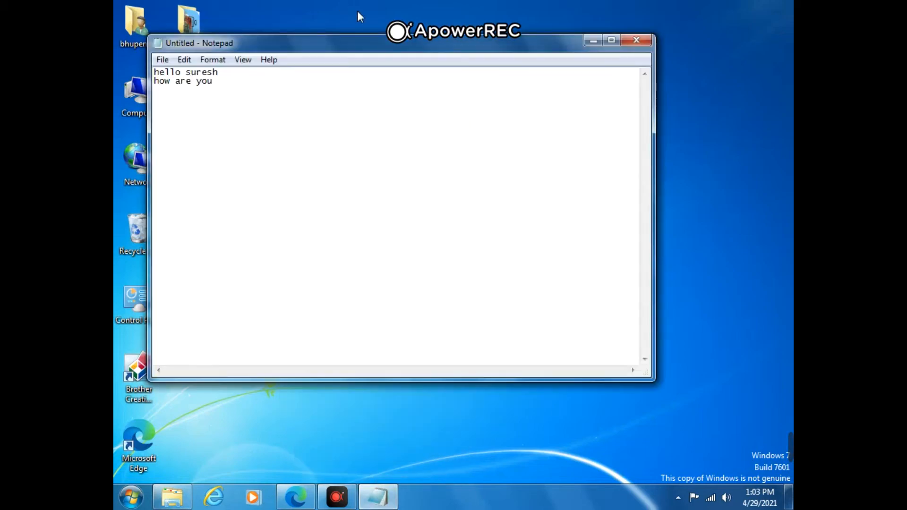
pyautogui.moveTo(421, 44); pyautogui.dragTo(506, 85)
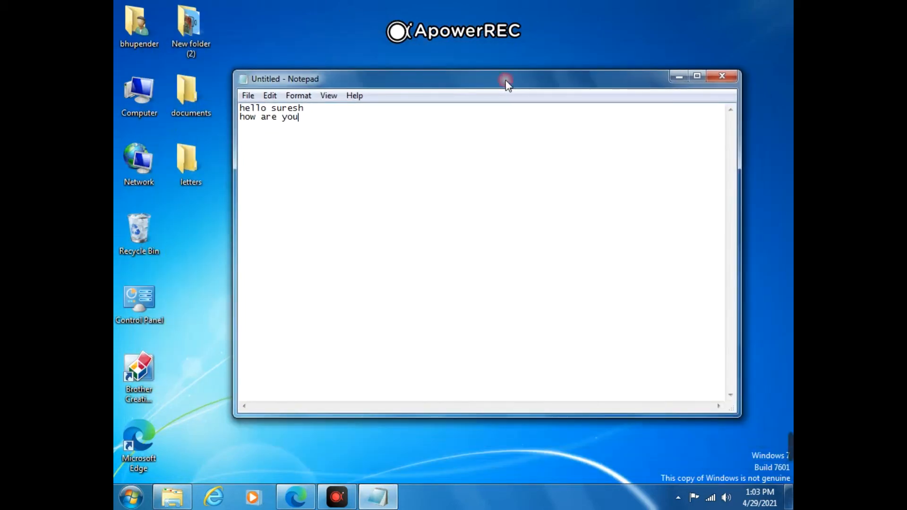
pyautogui.click(248, 96)
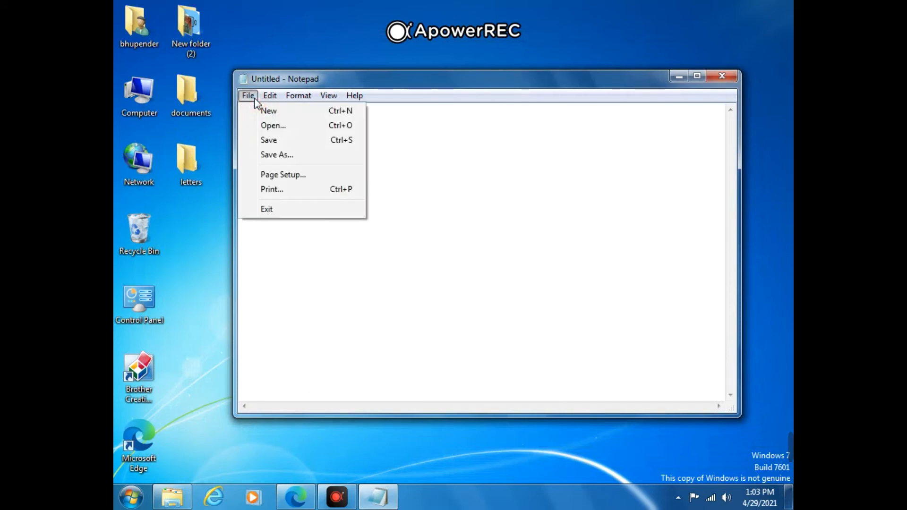
pyautogui.click(287, 150)
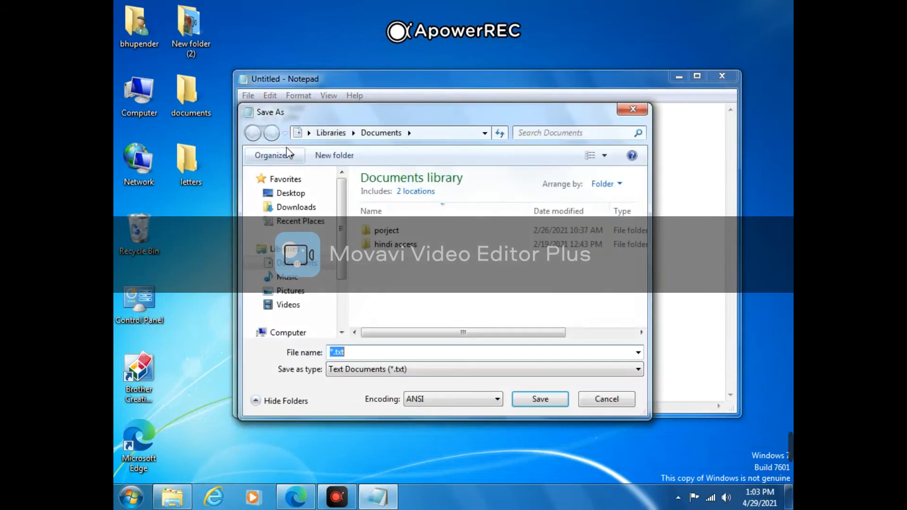
pyautogui.moveTo(447, 120); pyautogui.dragTo(481, 121)
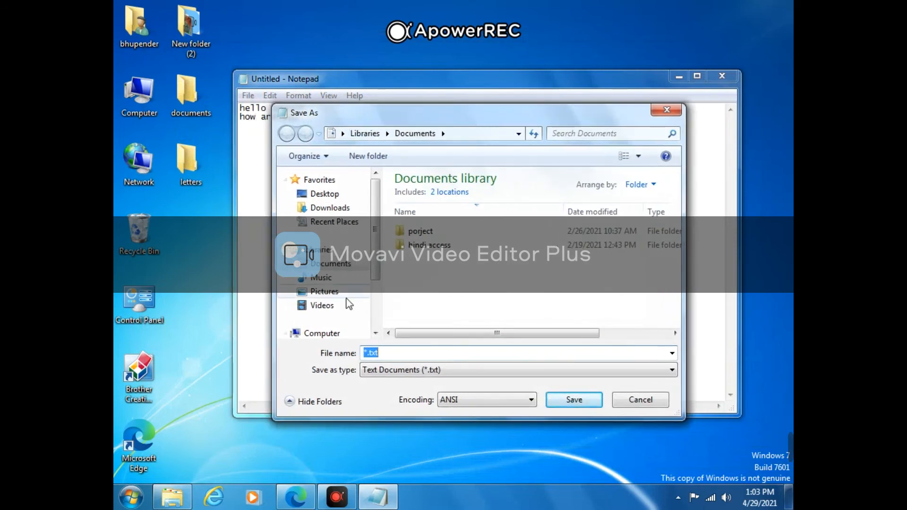
# Choose the letters folder on the Desktop as the save location for the Notepad document.
pyautogui.click(350, 199)
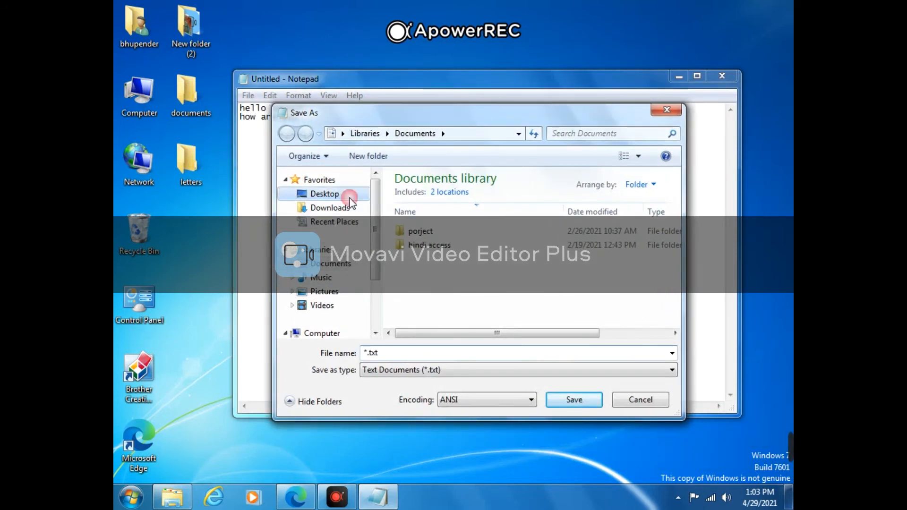
pyautogui.moveTo(676, 237); pyautogui.dragTo(682, 314)
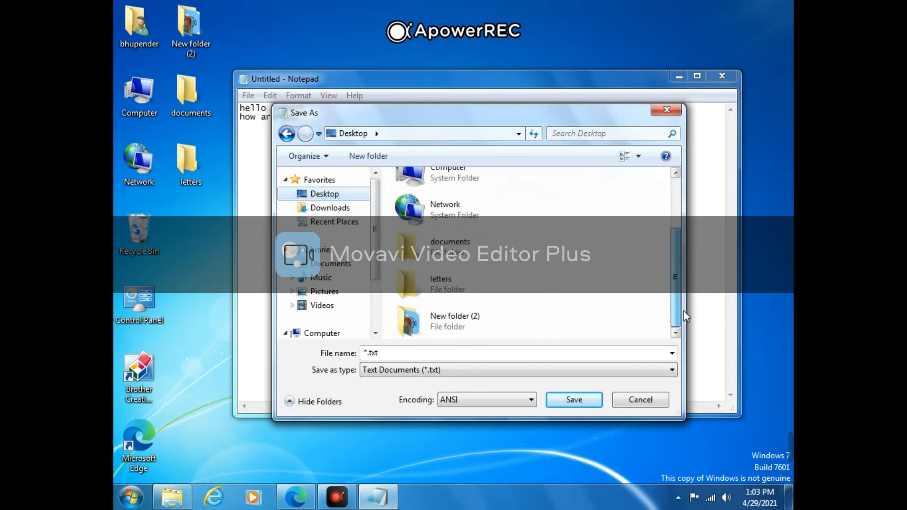
pyautogui.click(453, 299)
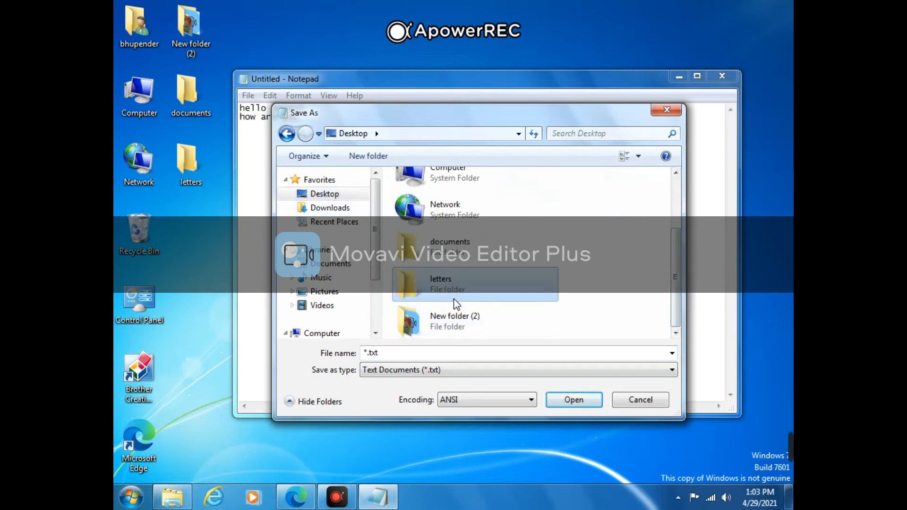
pyautogui.click(571, 398)
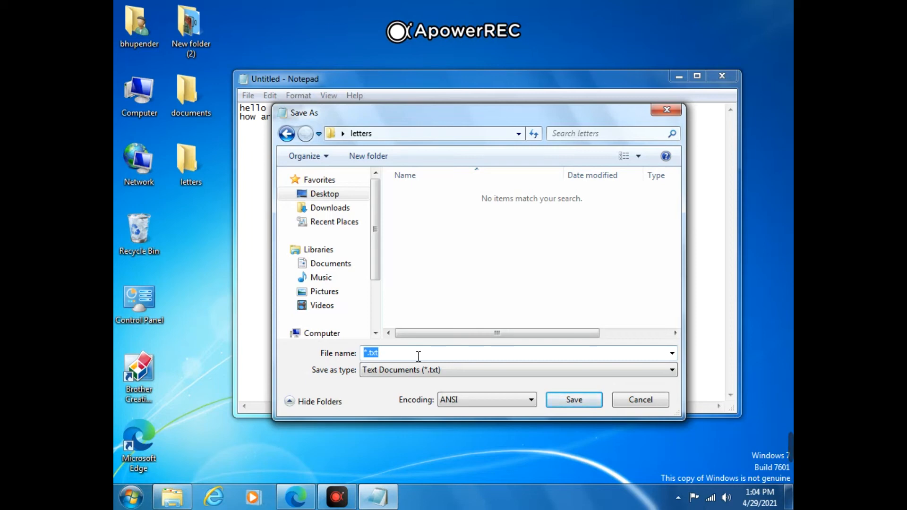
# Save the Notepad document in the letters folder under the name bio data, and close Notepad.
pyautogui.press('BackSpace')
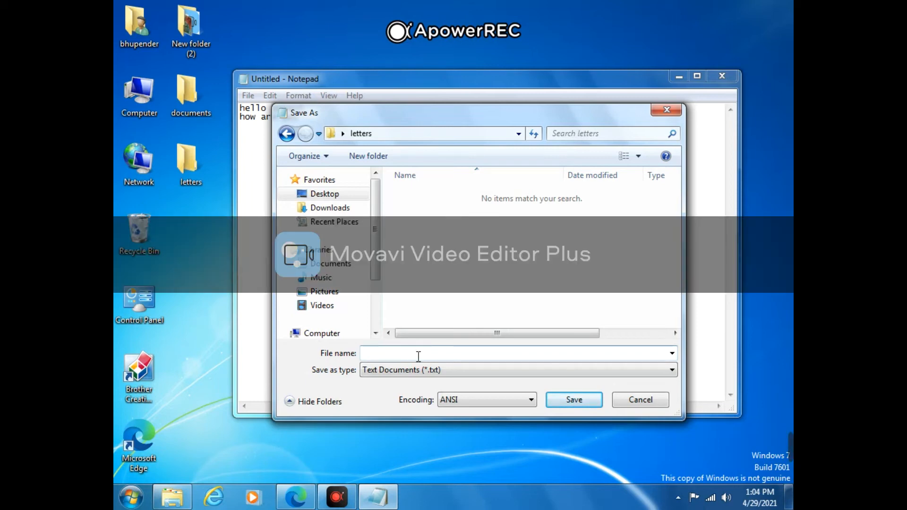
pyautogui.write('bio data')
pyautogui.click(583, 406)
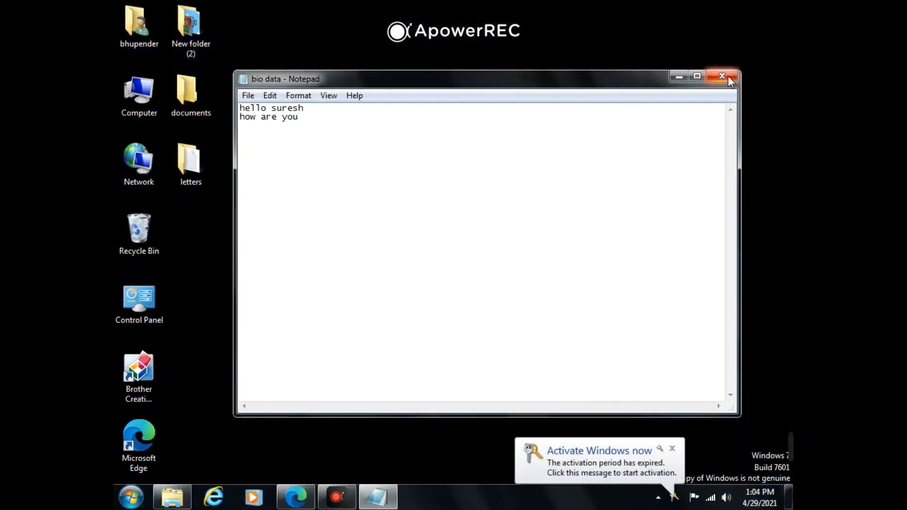
pyautogui.click(729, 78)
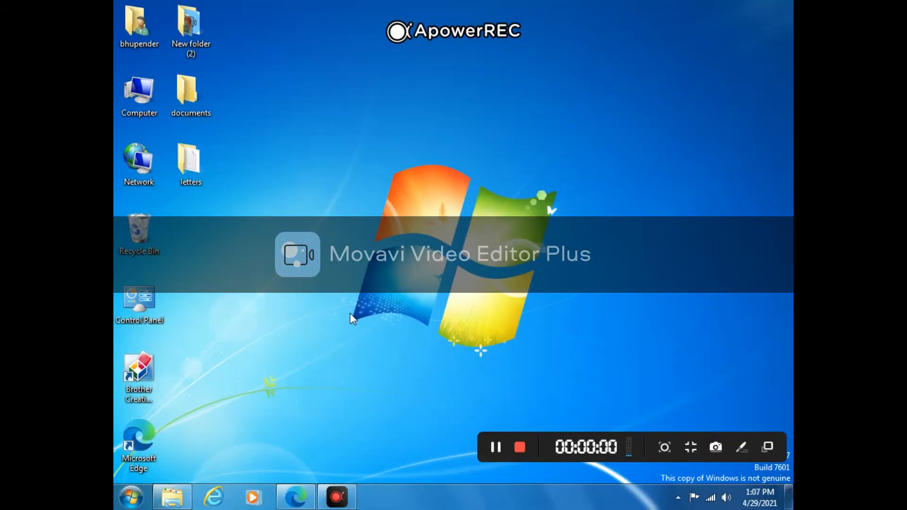
# Open the letters folder on the desktop to check for the saved file, close its window, and refresh the desktop.
pyautogui.doubleClick(191, 183)
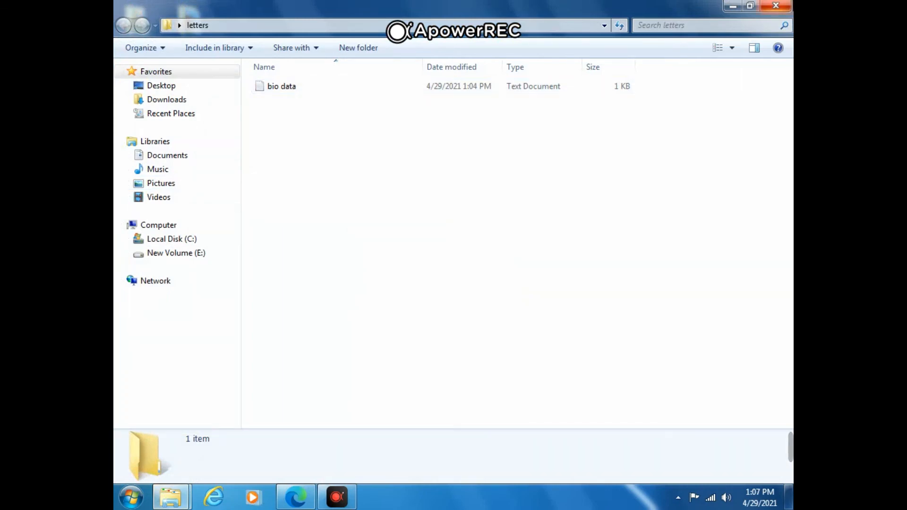
pyautogui.click(775, 5)
pyautogui.rightClick(484, 137)
pyautogui.click(522, 173)
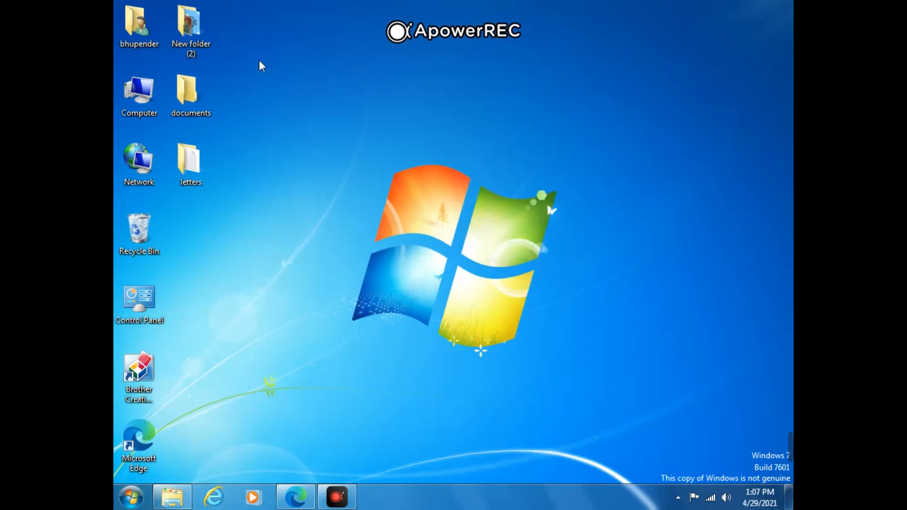
# Open New Volume (E:) from Computer and create a new folder named ms word in it.
pyautogui.doubleClick(143, 106)
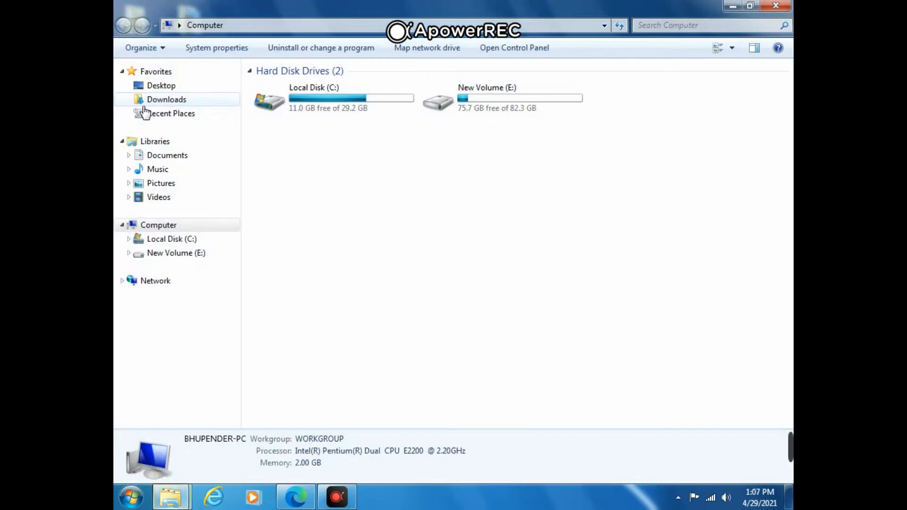
pyautogui.doubleClick(521, 101)
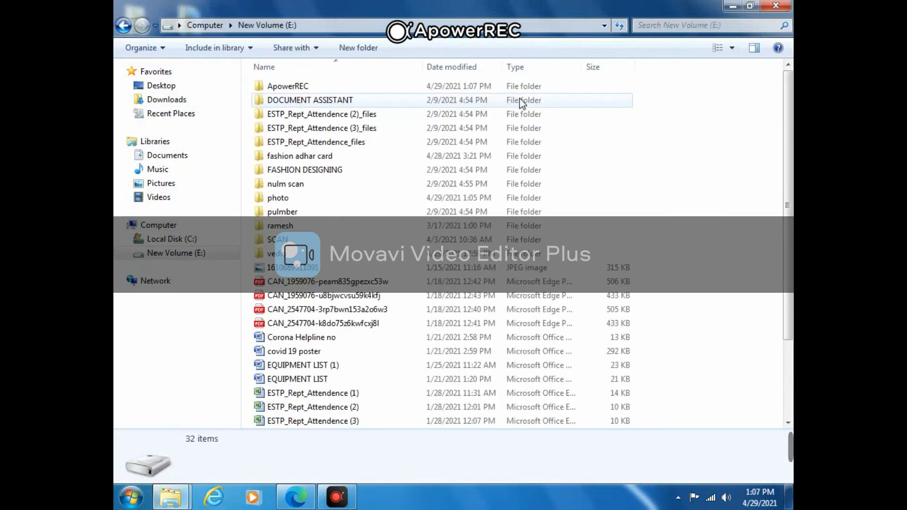
pyautogui.scroll(-3, 321, 326)
pyautogui.scroll(1, 316, 326)
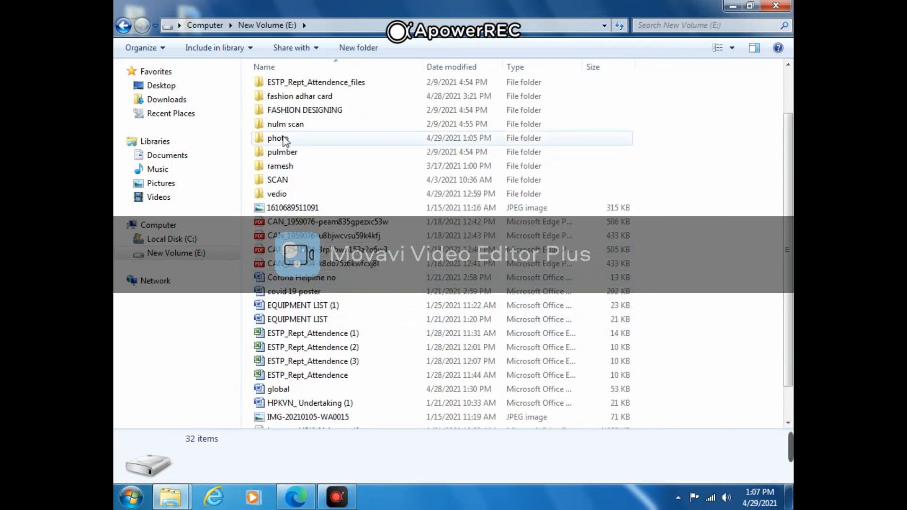
pyautogui.click(291, 193)
pyautogui.scroll(-1, 325, 367)
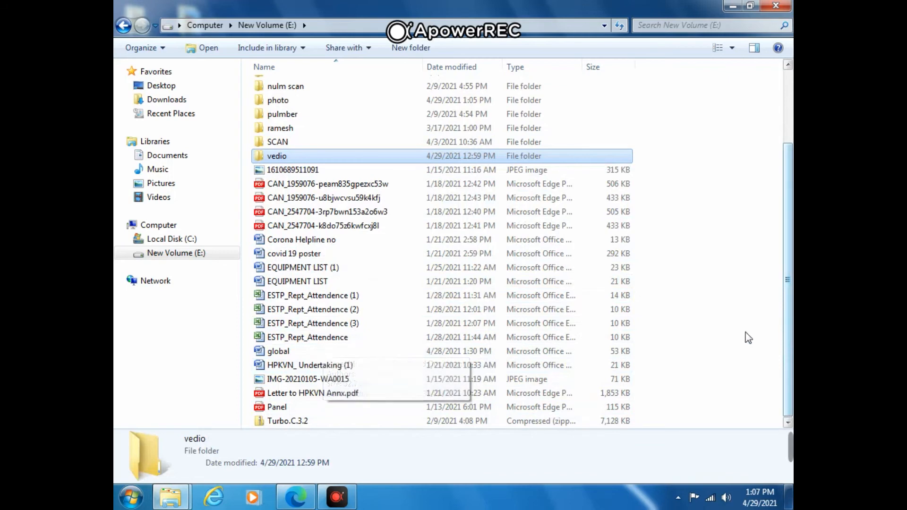
pyautogui.rightClick(719, 333)
pyautogui.click(707, 310)
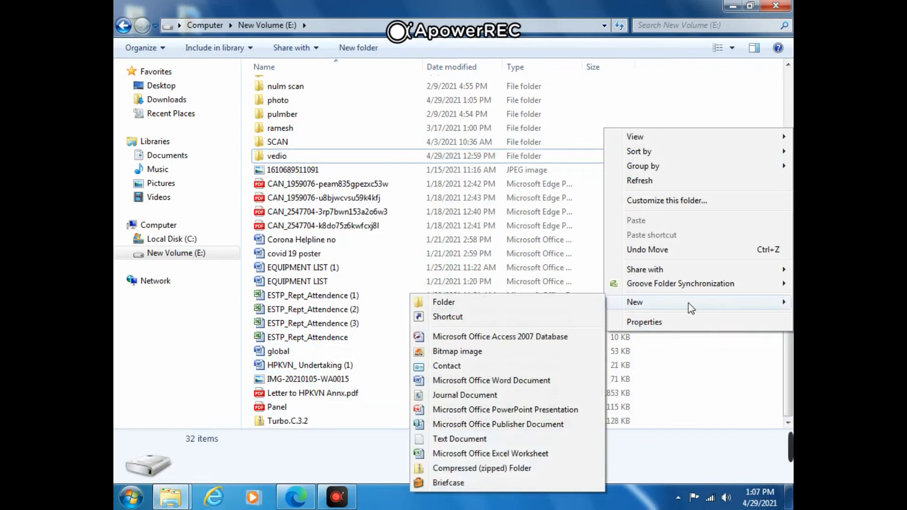
pyautogui.click(481, 303)
pyautogui.write('ms word')
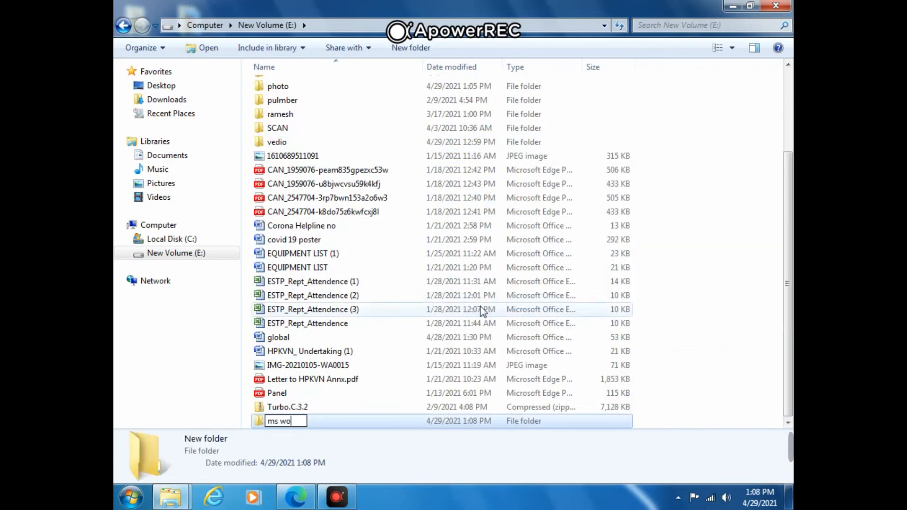
pyautogui.click(727, 373)
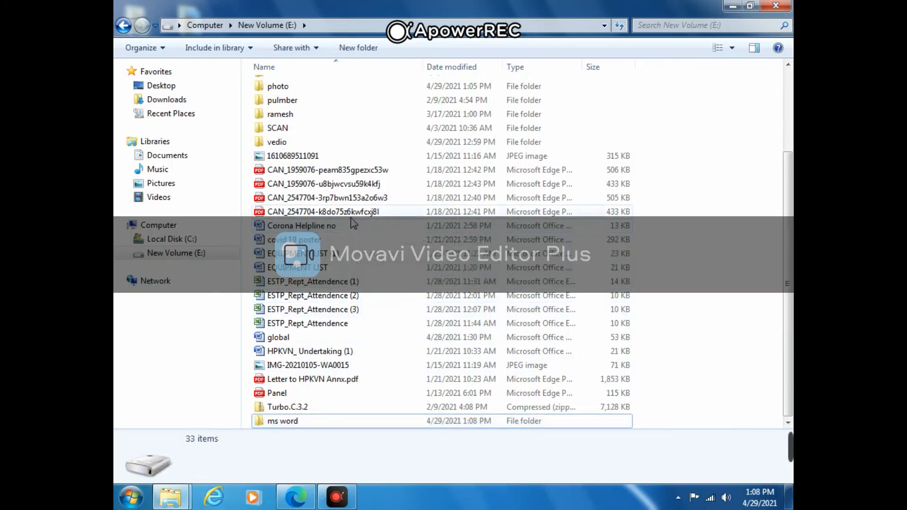
# Move the Word documents Corona Helpline no and covid 19 poster into the ms word folder.
pyautogui.click(331, 228)
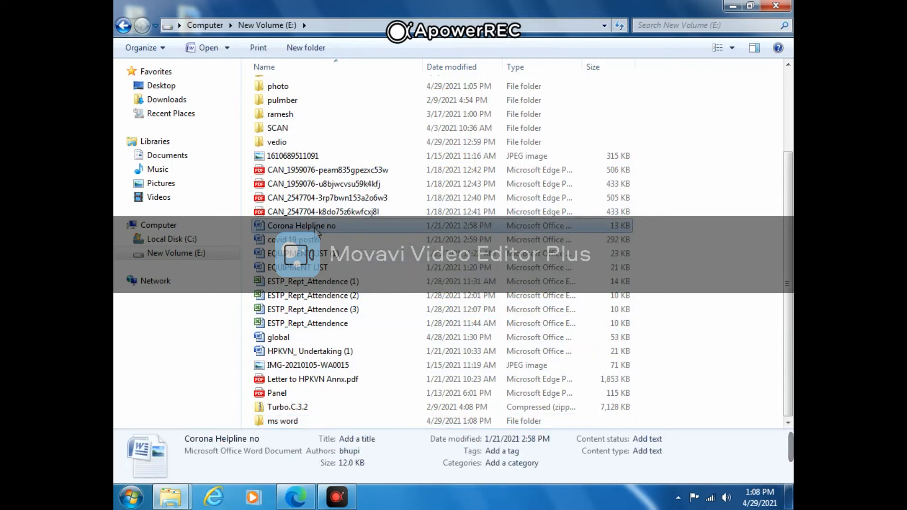
pyautogui.moveTo(316, 230); pyautogui.dragTo(279, 422)
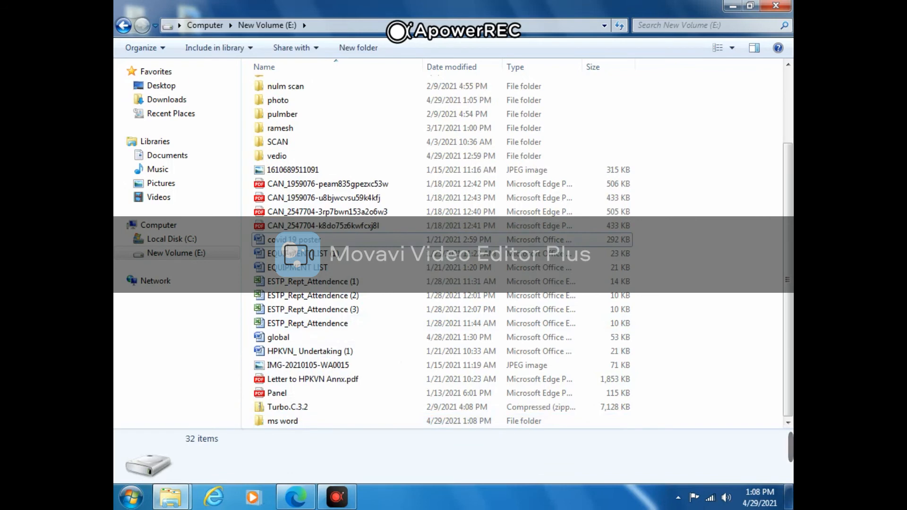
pyautogui.moveTo(295, 241); pyautogui.dragTo(284, 422)
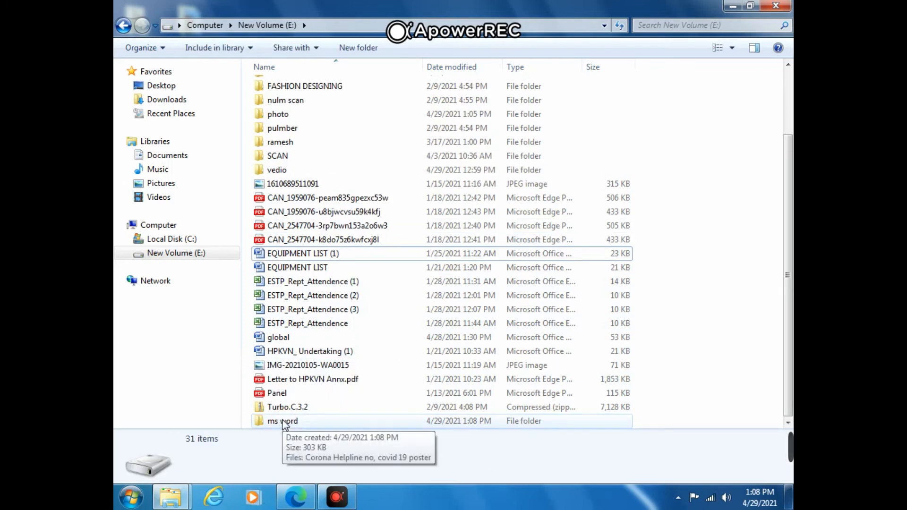
# Open the ms word folder to check the moved files, close the window, and refresh the desktop.
pyautogui.doubleClick(285, 422)
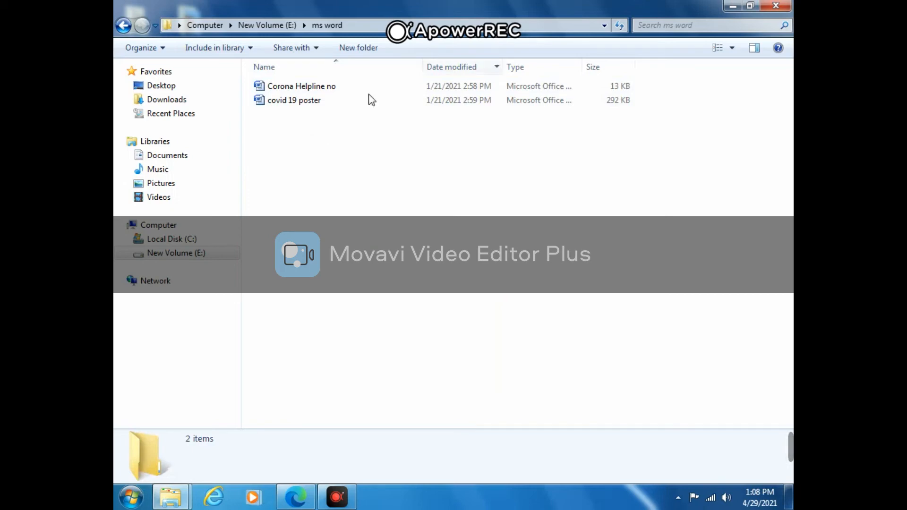
pyautogui.click(769, 7)
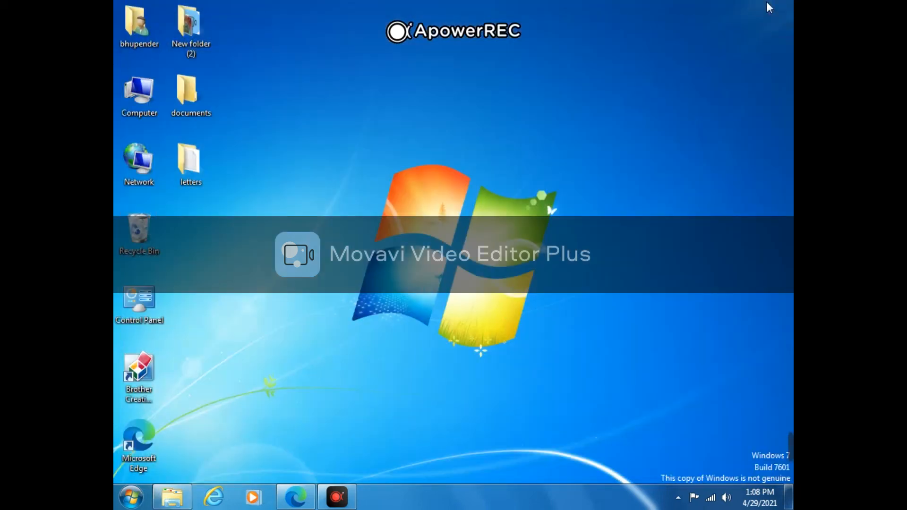
pyautogui.rightClick(370, 246)
pyautogui.click(420, 282)
pyautogui.rightClick(310, 221)
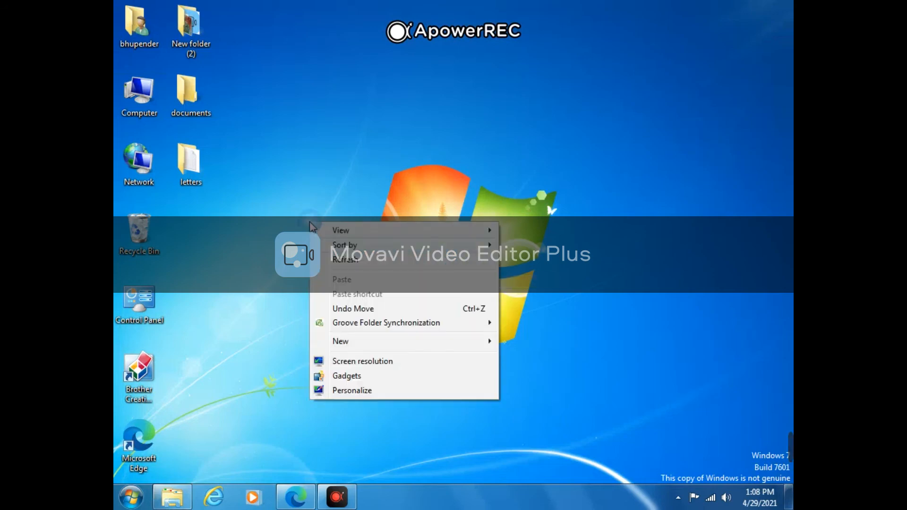
pyautogui.click(367, 262)
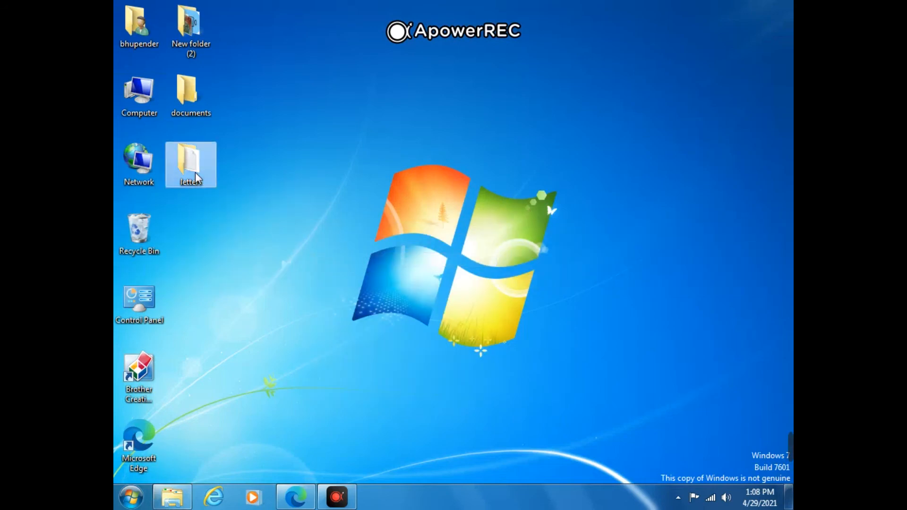
# Check the contents of the letters folder, close its window, and delete the folder to the Recycle Bin.
pyautogui.doubleClick(195, 172)
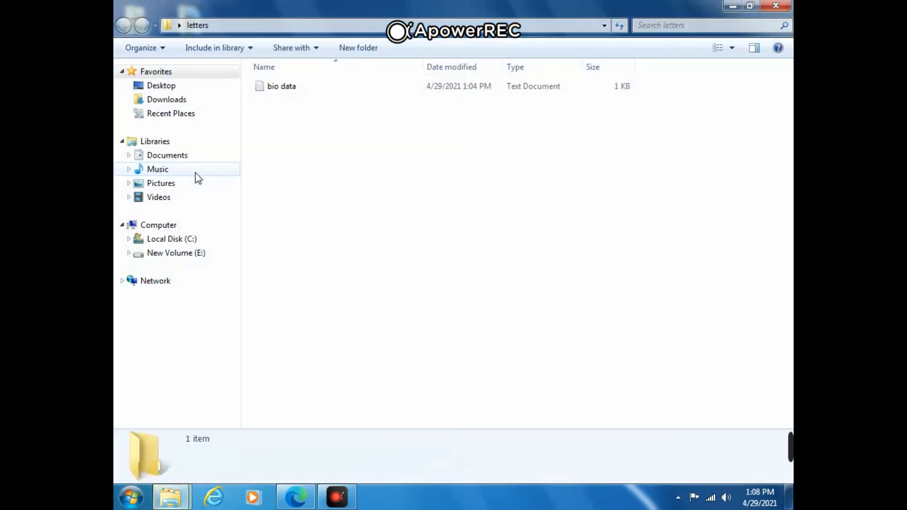
pyautogui.click(775, 6)
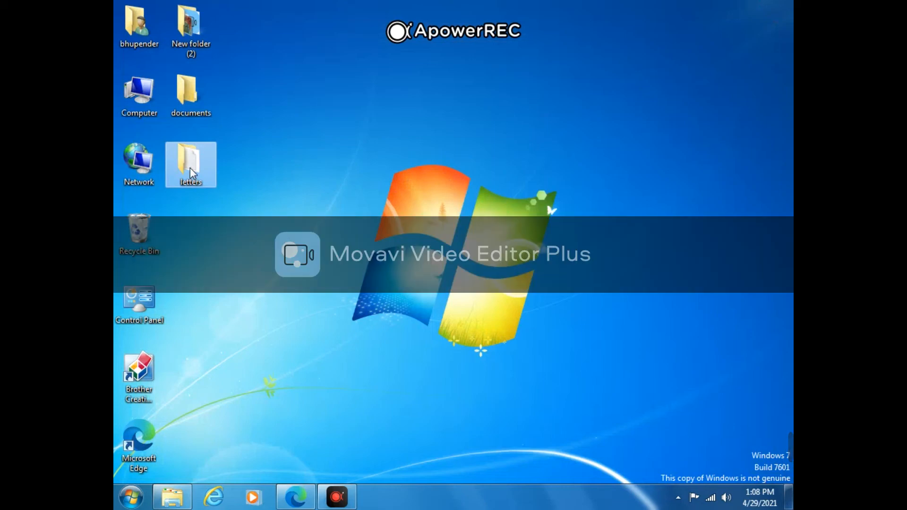
pyautogui.press('Delete')
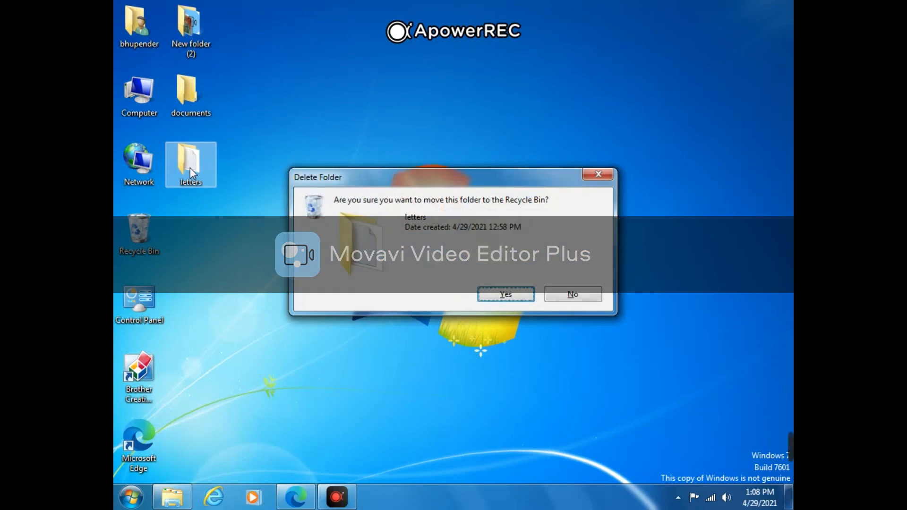
pyautogui.click(501, 297)
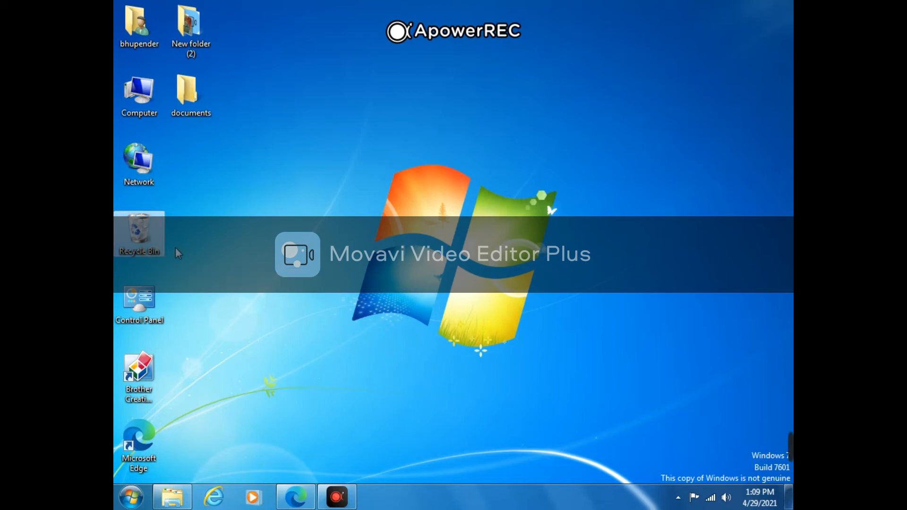
# Find the deleted letters folder in the Recycle Bin, restore it to the desktop, and close the window.
pyautogui.doubleClick(146, 251)
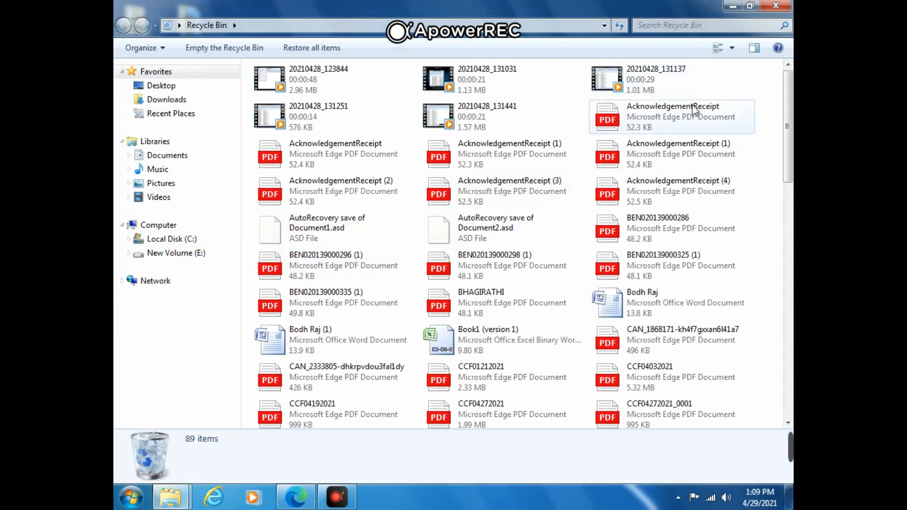
pyautogui.click(660, 132)
pyautogui.press('l')
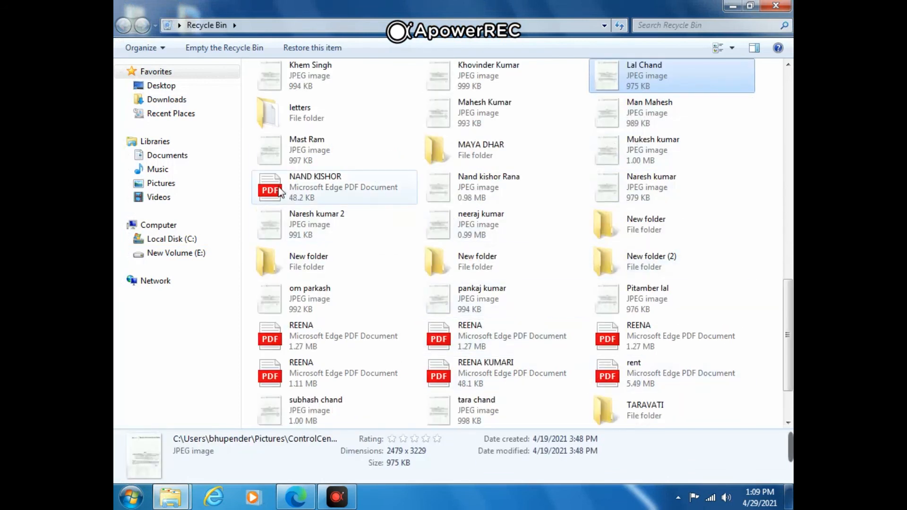
pyautogui.click(289, 129)
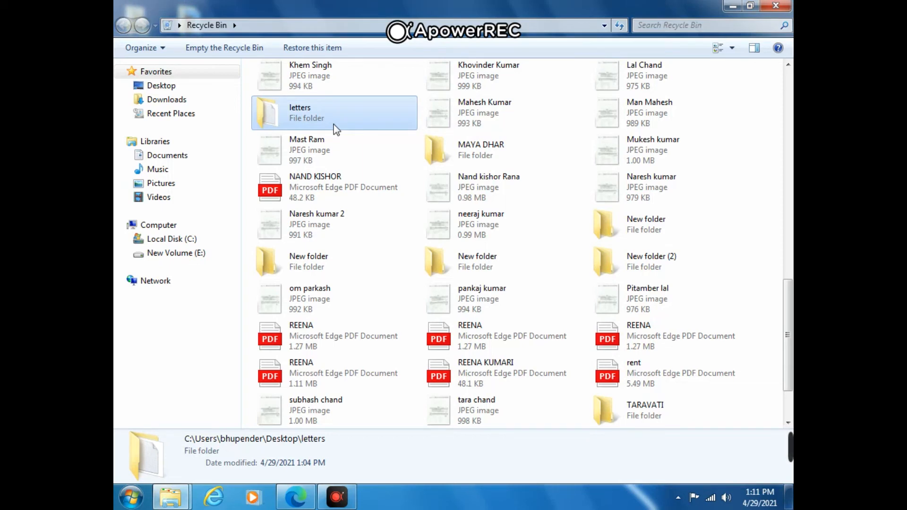
pyautogui.rightClick(336, 130)
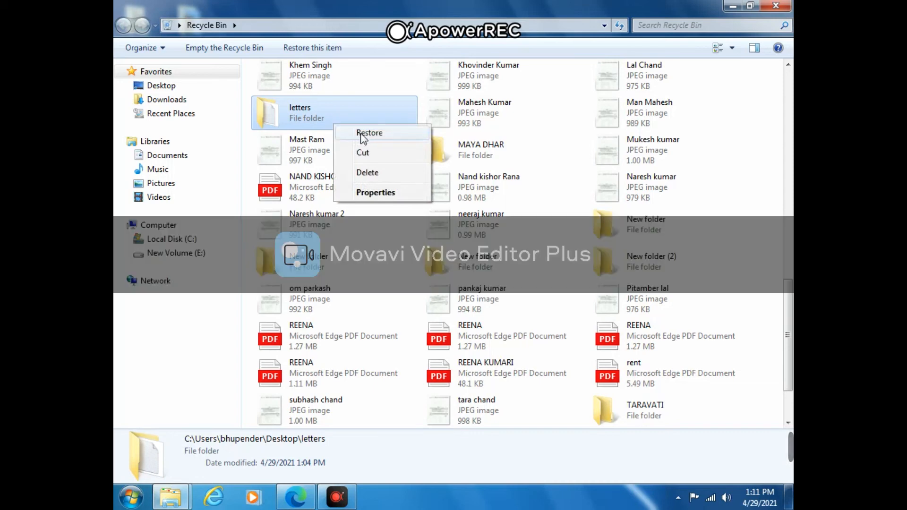
pyautogui.click(358, 134)
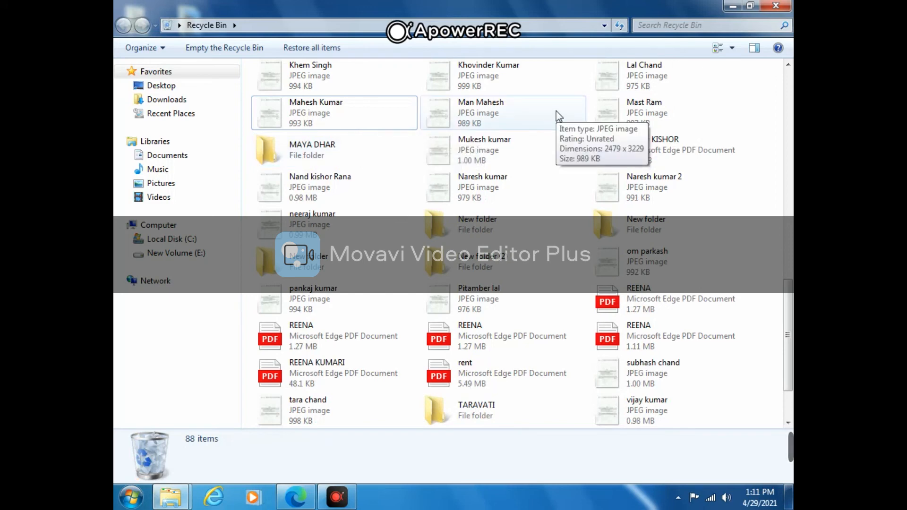
pyautogui.click(775, 6)
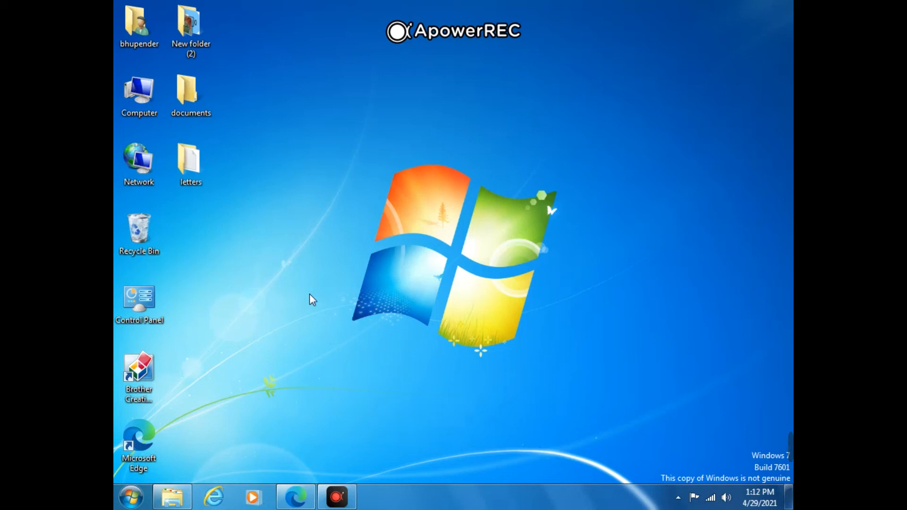
pyautogui.click(339, 498)
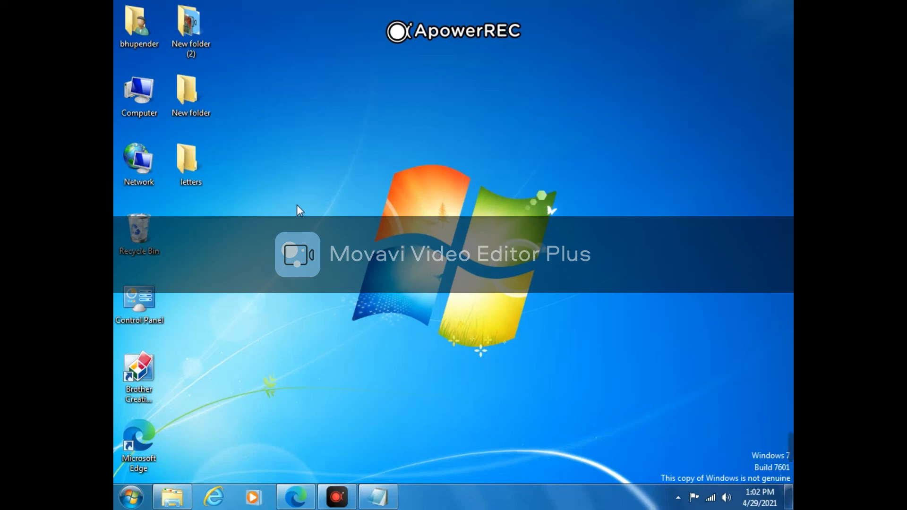
# Open the letters folder to look at its contents, and close its window.
pyautogui.doubleClick(193, 182)
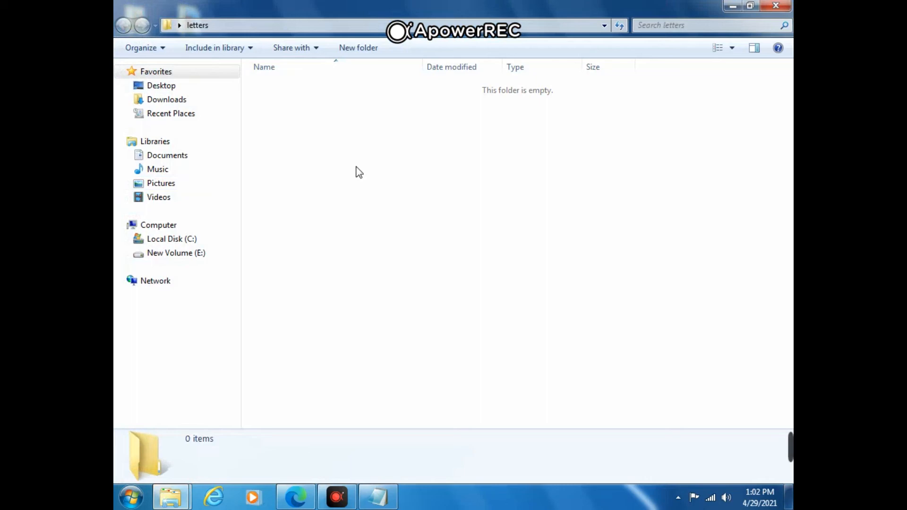
pyautogui.click(778, 6)
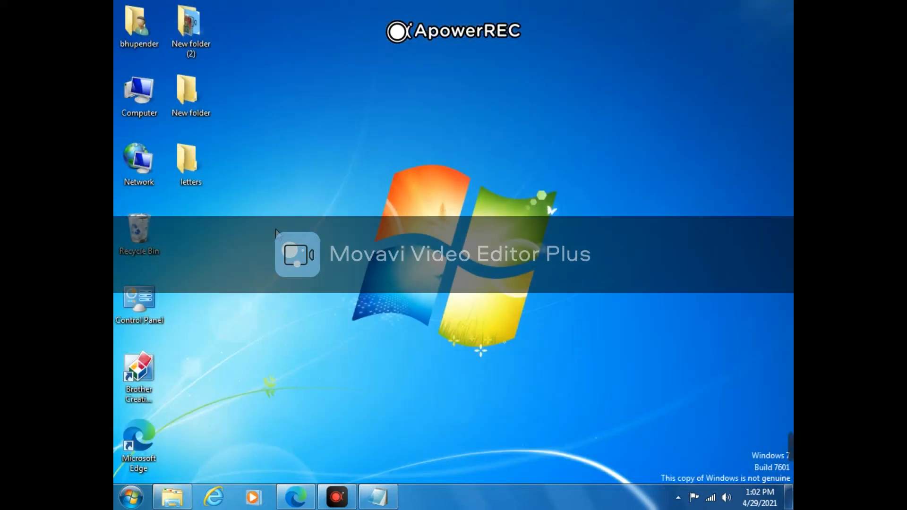
# Rename the desktop folder New folder as doocumetns.
pyautogui.rightClick(198, 112)
pyautogui.click(258, 328)
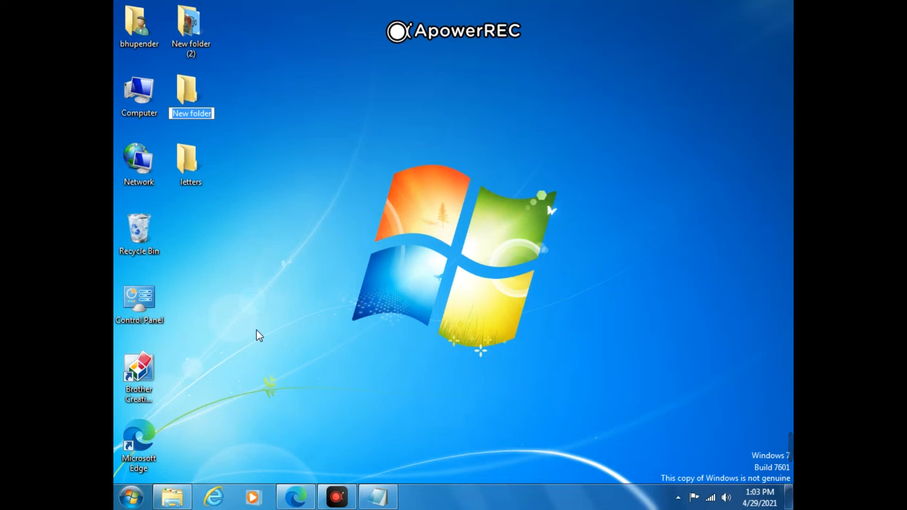
pyautogui.write('doocumetns')
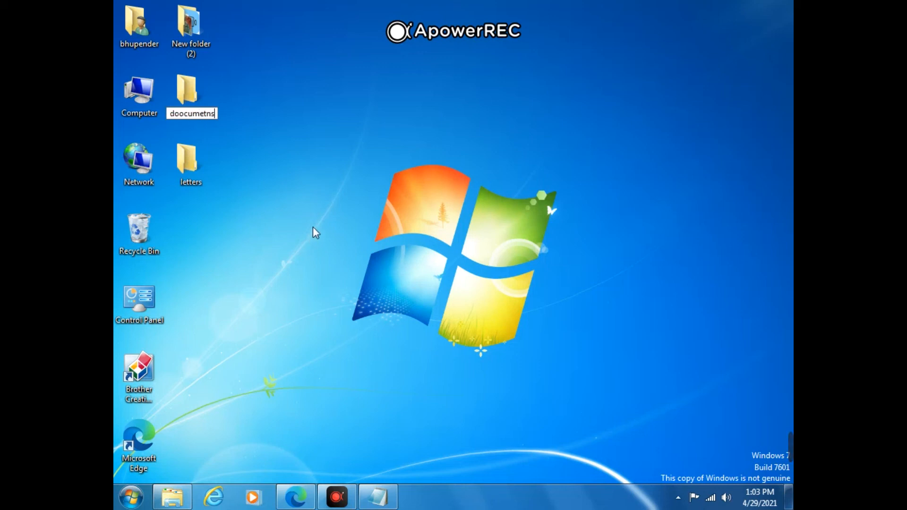
pyautogui.press('Return')
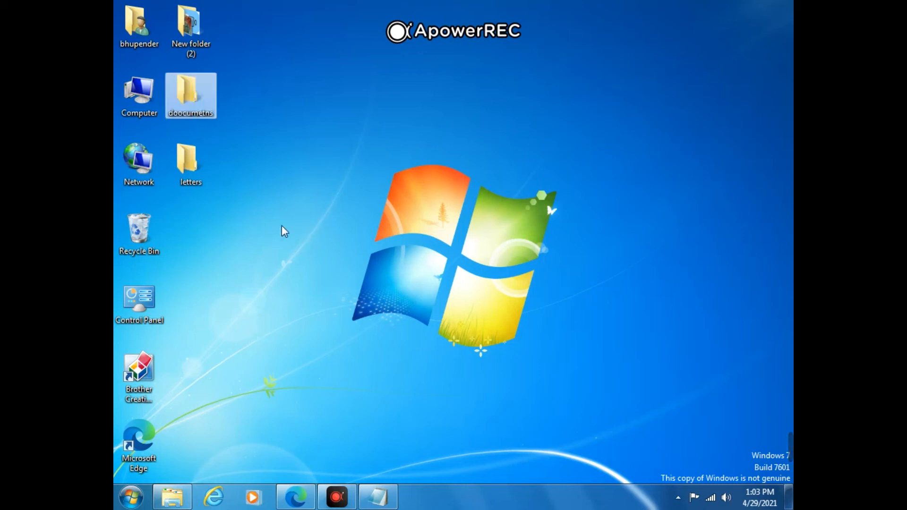
# Rename the misspelled desktop folder doocumetns as documents.
pyautogui.rightClick(182, 101)
pyautogui.click(240, 289)
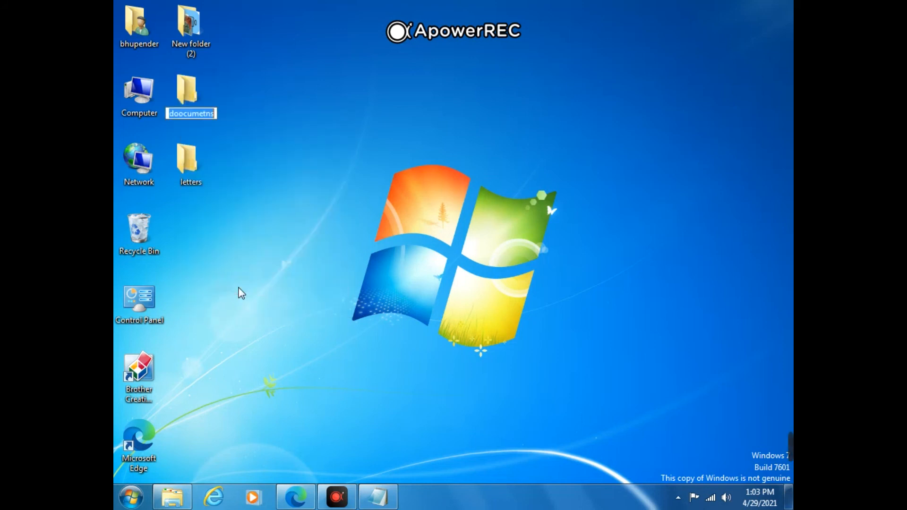
pyautogui.write('documents')
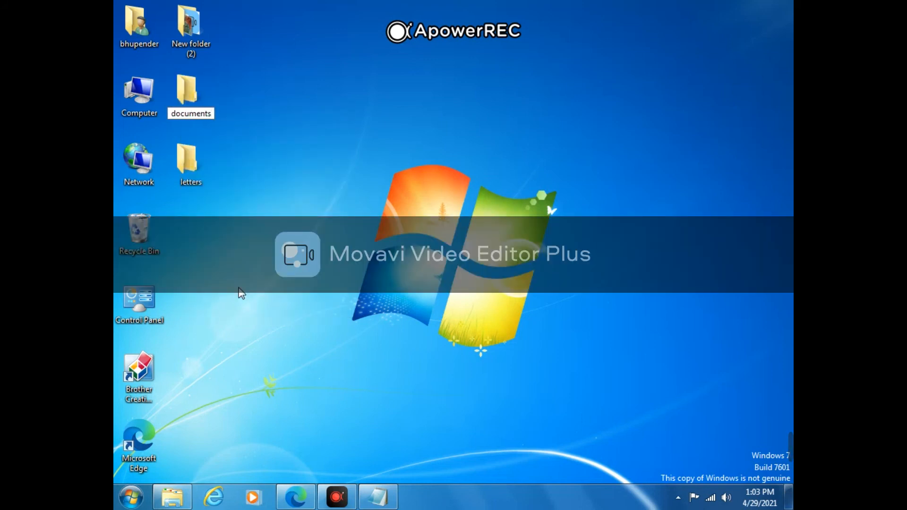
pyautogui.press('Return')
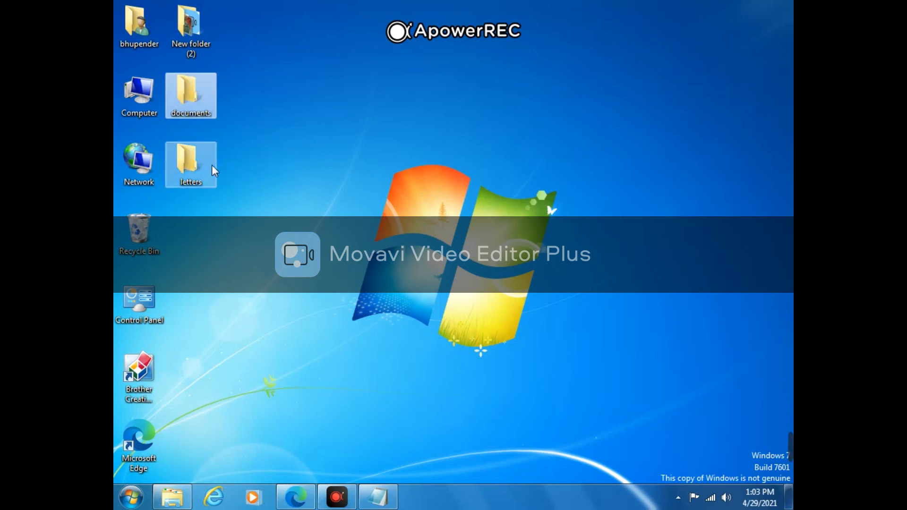
pyautogui.click(199, 182)
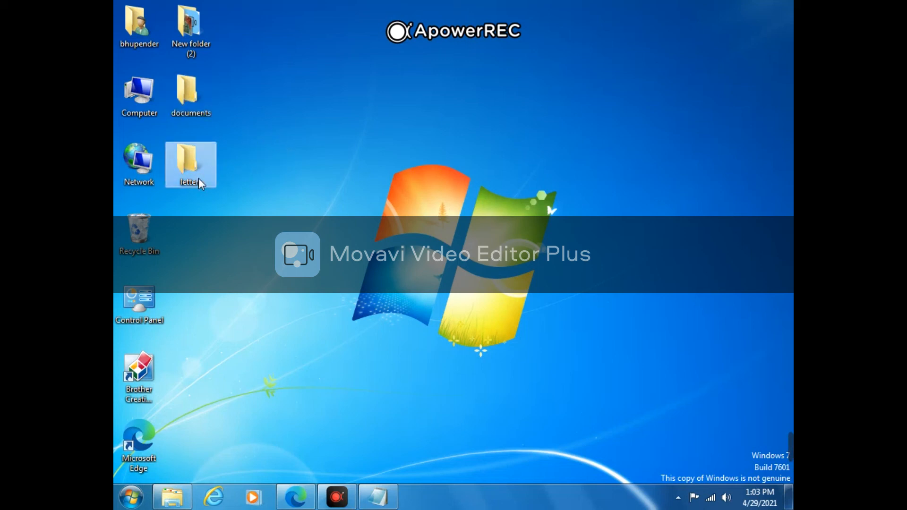
pyautogui.rightClick(200, 183)
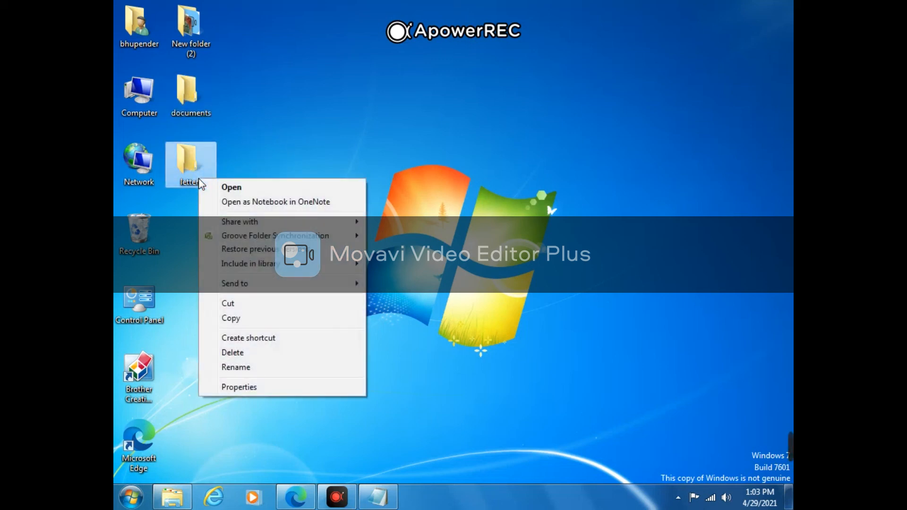
pyautogui.click(255, 371)
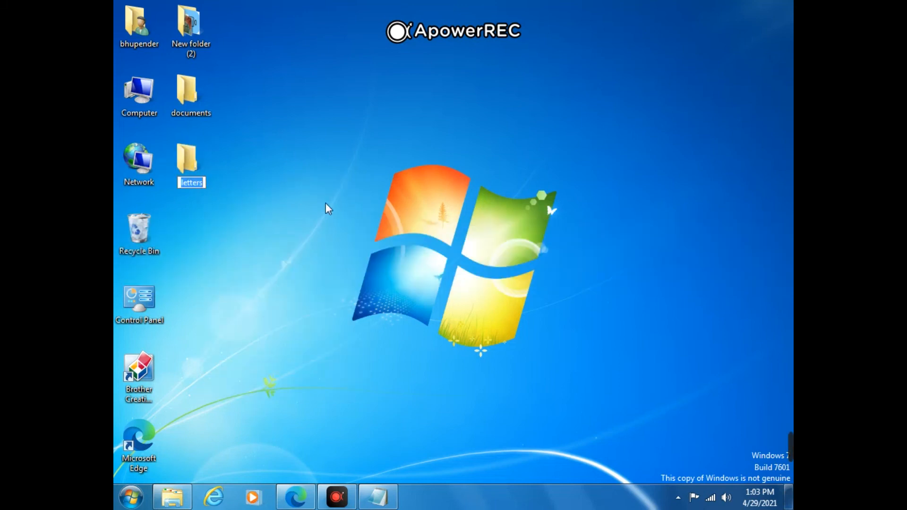
pyautogui.press('Return')
# Open the letters folder to view its contents, and close its window.
pyautogui.doubleClick(213, 157)
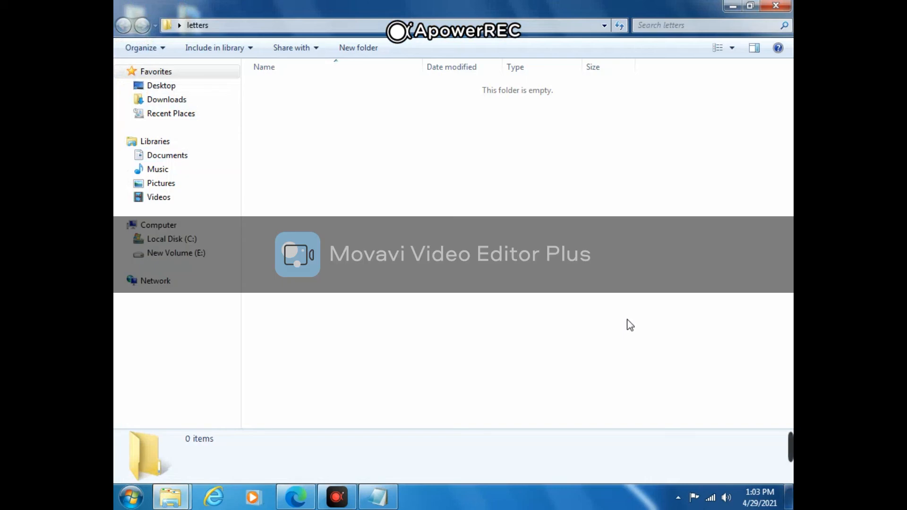
pyautogui.click(778, 7)
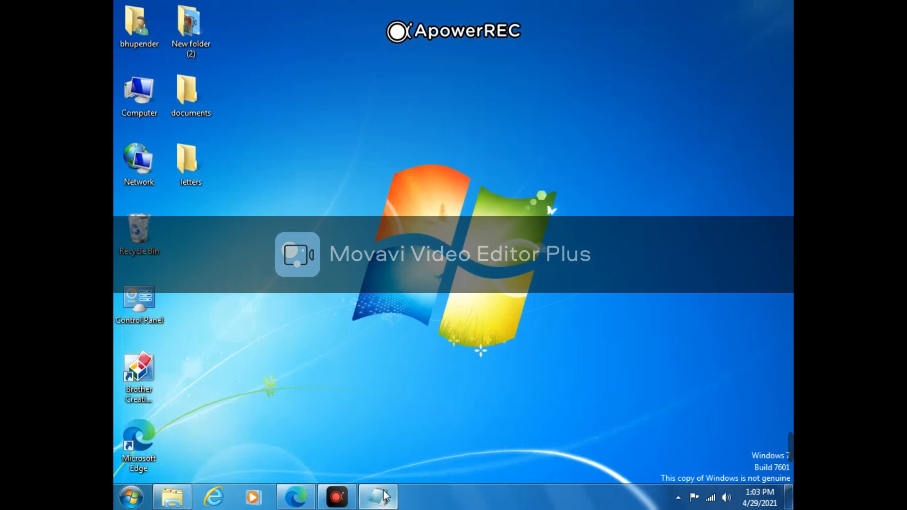
# Switch to the untitled Notepad document, move its window clear of the desktop folders, and start saving the text.
pyautogui.moveTo(384, 496)
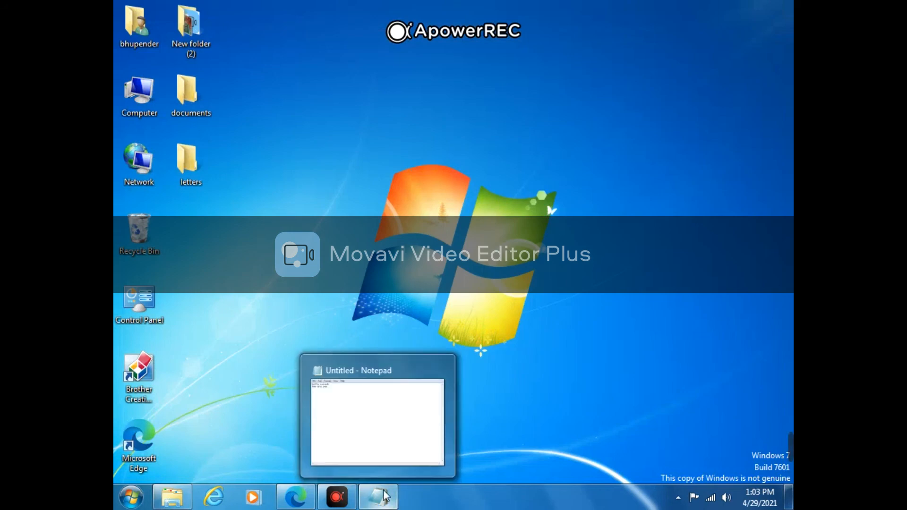
pyautogui.click(384, 496)
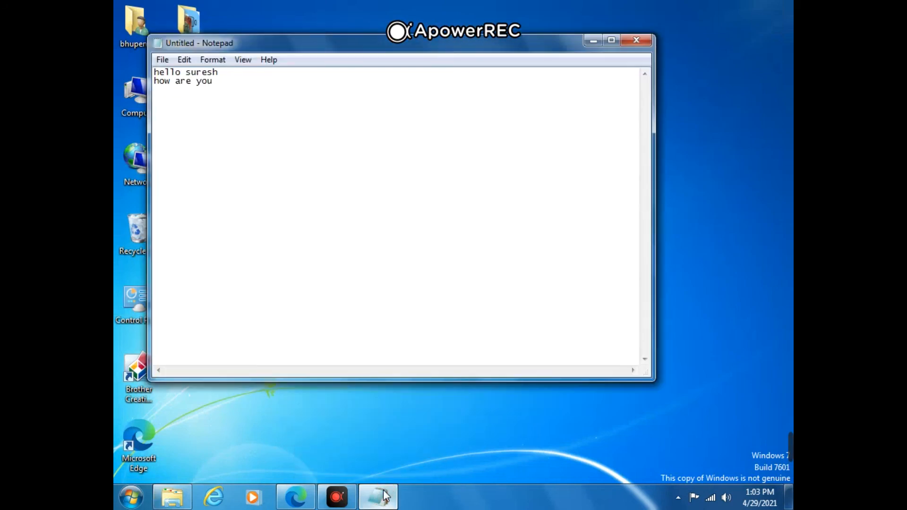
pyautogui.moveTo(422, 46); pyautogui.dragTo(506, 83)
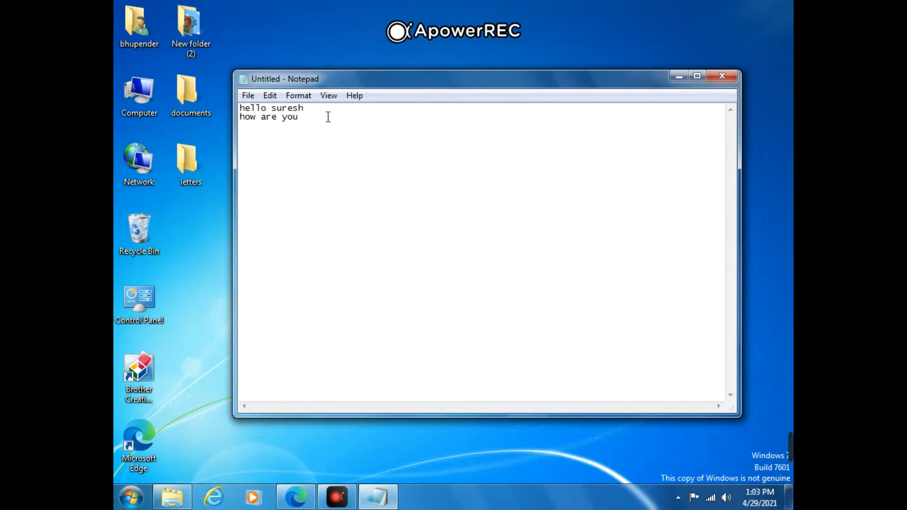
pyautogui.click(254, 98)
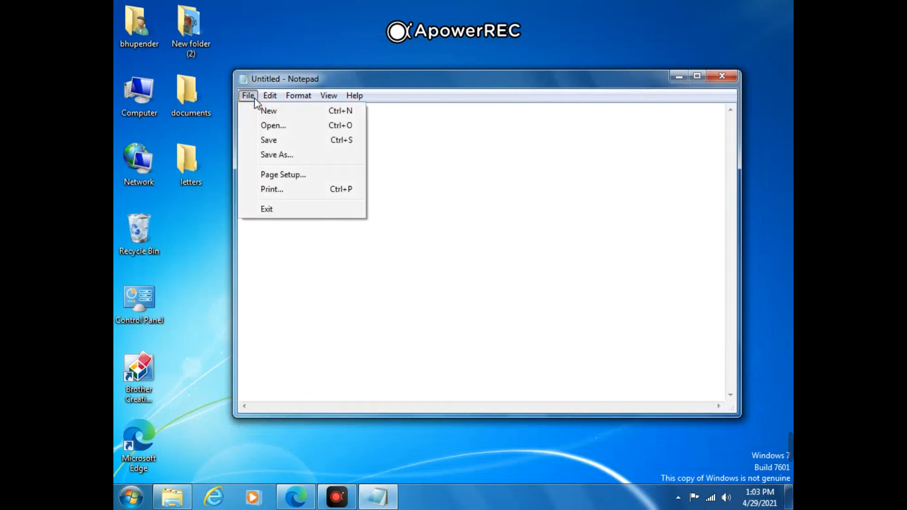
pyautogui.click(286, 148)
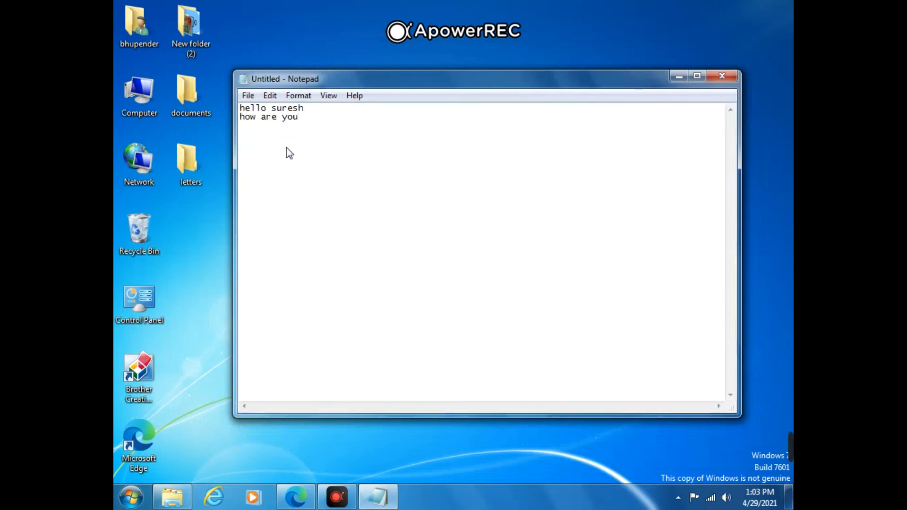
pyautogui.moveTo(446, 120); pyautogui.dragTo(481, 121)
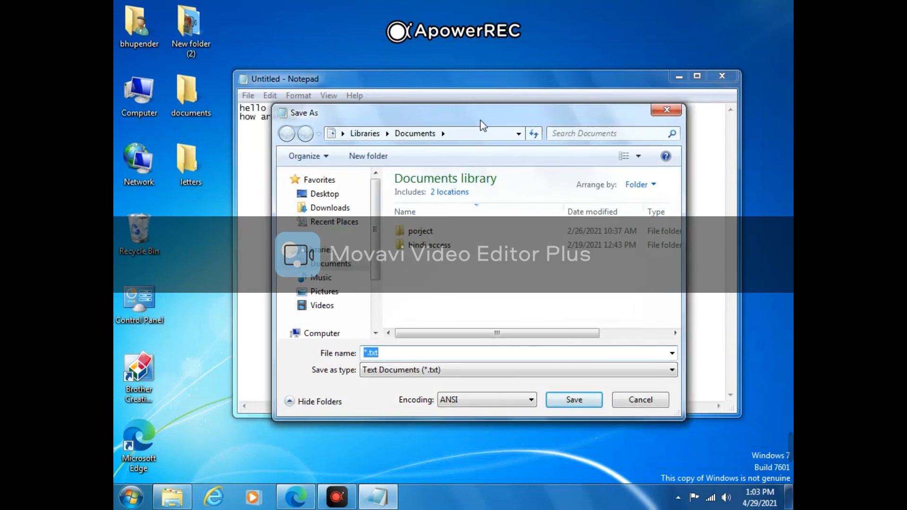
# Save the text document as bio data in the desktop folder letters, and close Notepad.
pyautogui.click(350, 197)
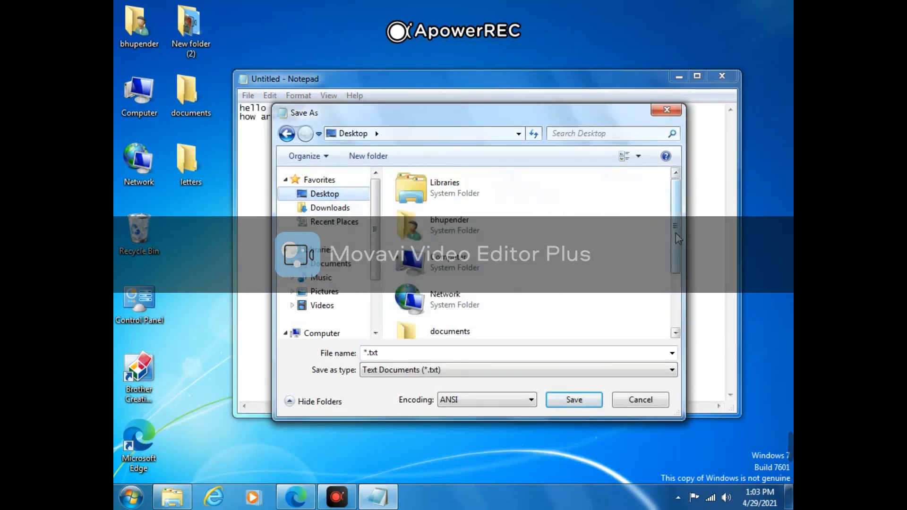
pyautogui.moveTo(676, 233); pyautogui.dragTo(684, 310)
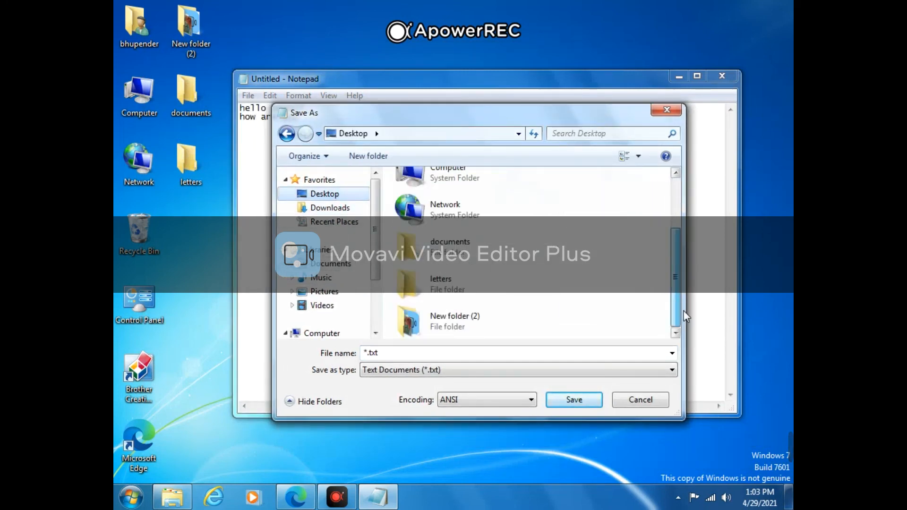
pyautogui.click(454, 299)
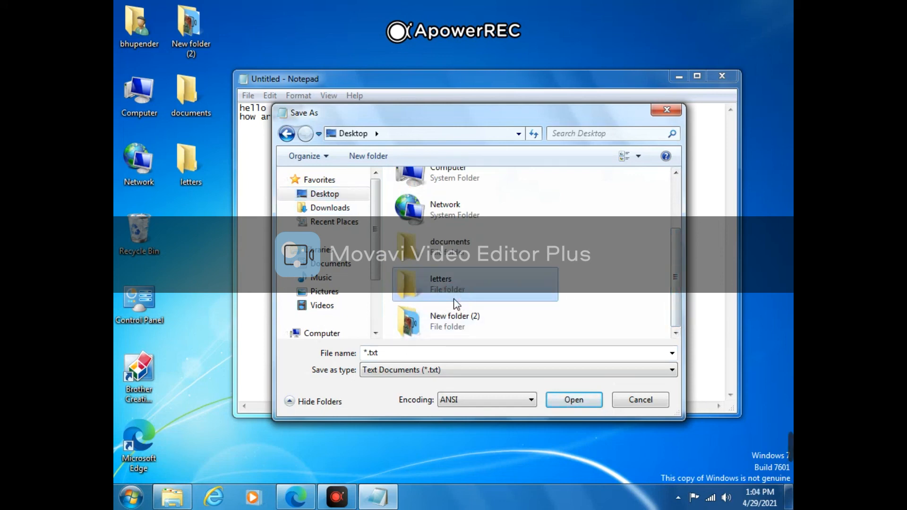
pyautogui.click(573, 399)
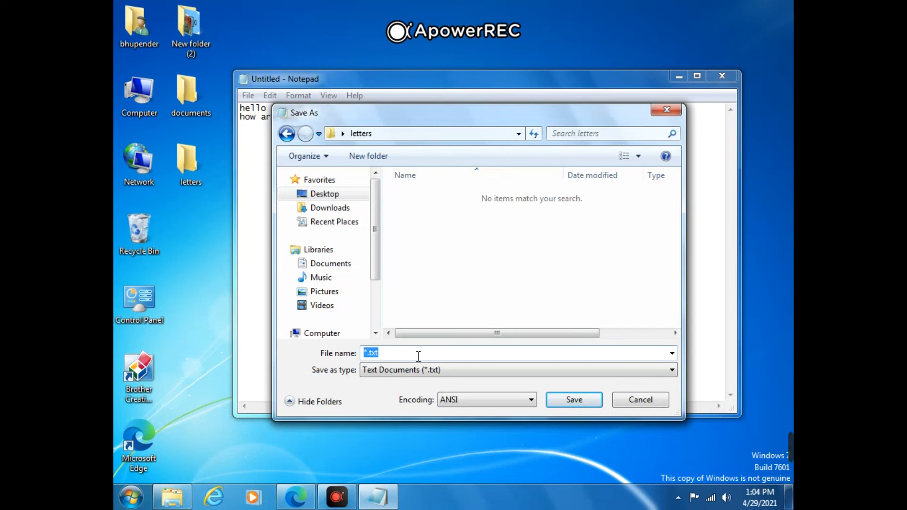
pyautogui.press('BackSpace')
pyautogui.write('bio data')
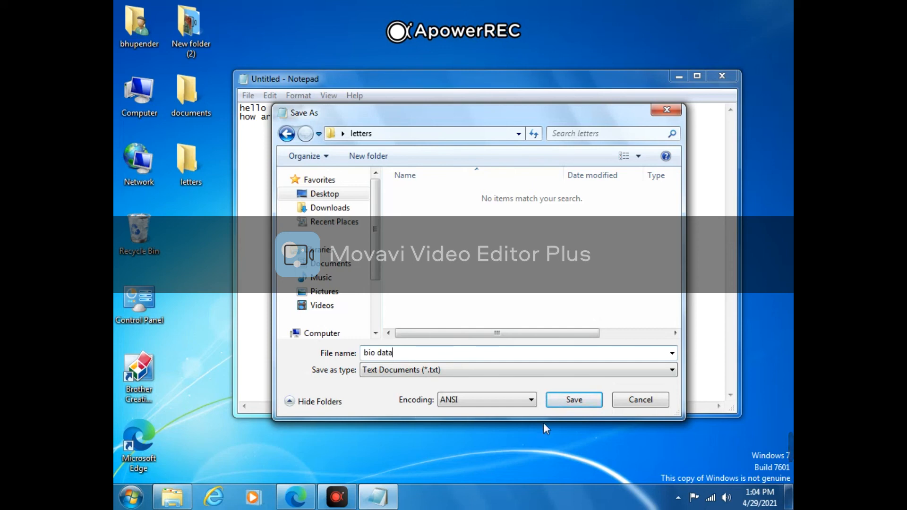
pyautogui.click(577, 402)
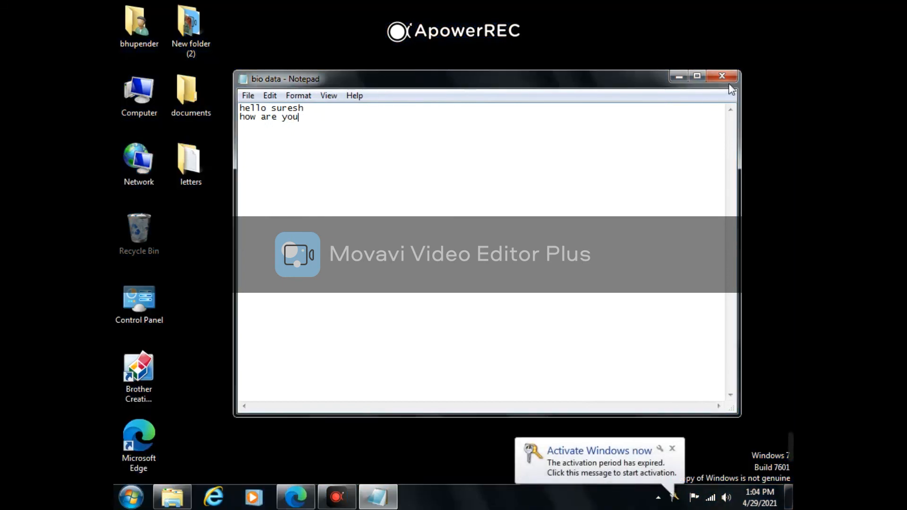
pyautogui.click(729, 78)
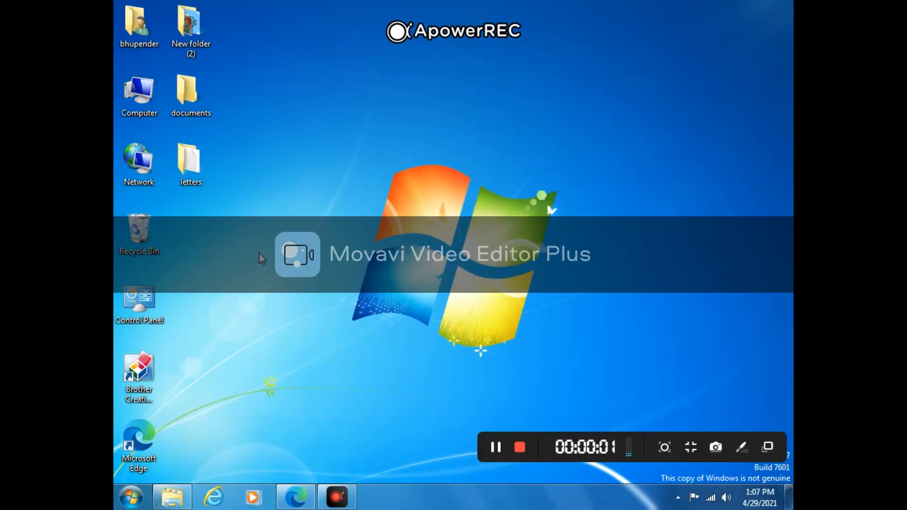
# Check the letters folder for the saved bio data file, close its window, and refresh the desktop.
pyautogui.doubleClick(191, 183)
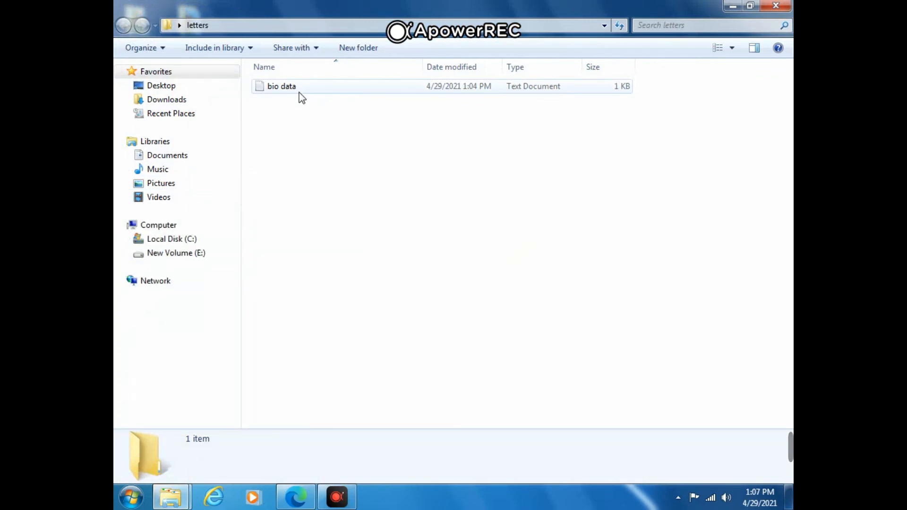
pyautogui.click(782, 11)
pyautogui.rightClick(484, 136)
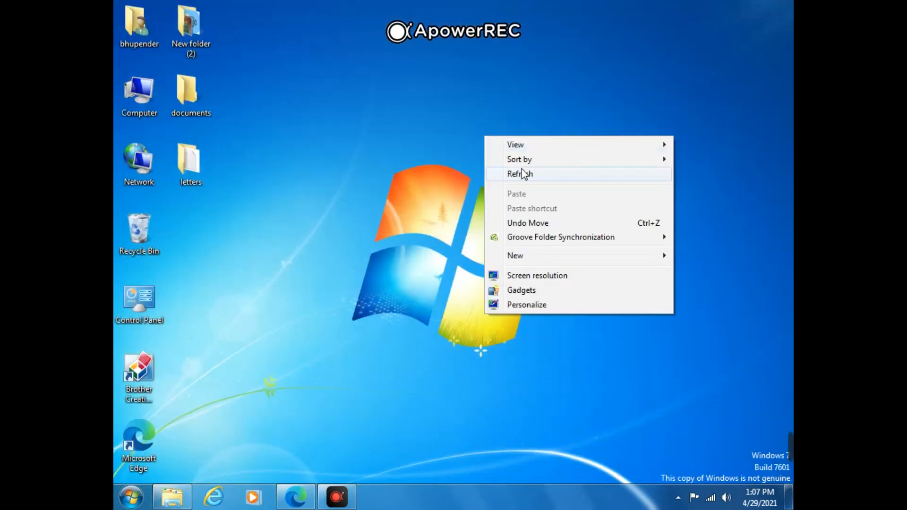
pyautogui.click(521, 171)
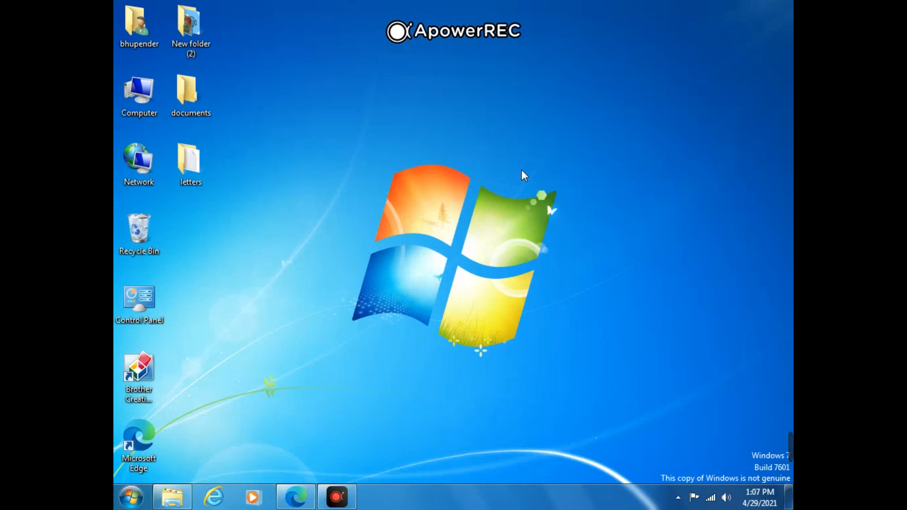
# Open New Volume (E:) from Computer and look through its folders and files.
pyautogui.doubleClick(142, 106)
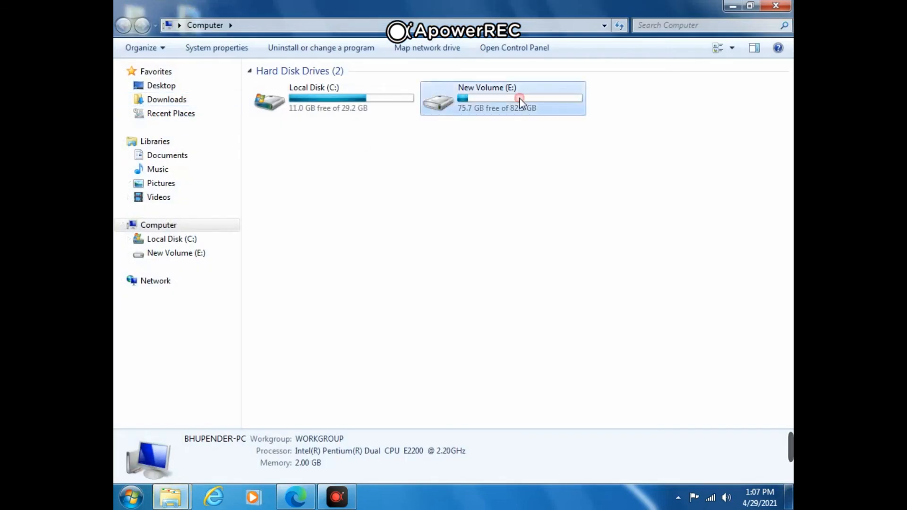
pyautogui.doubleClick(520, 101)
pyautogui.scroll(-3, 347, 326)
pyautogui.scroll(1, 307, 212)
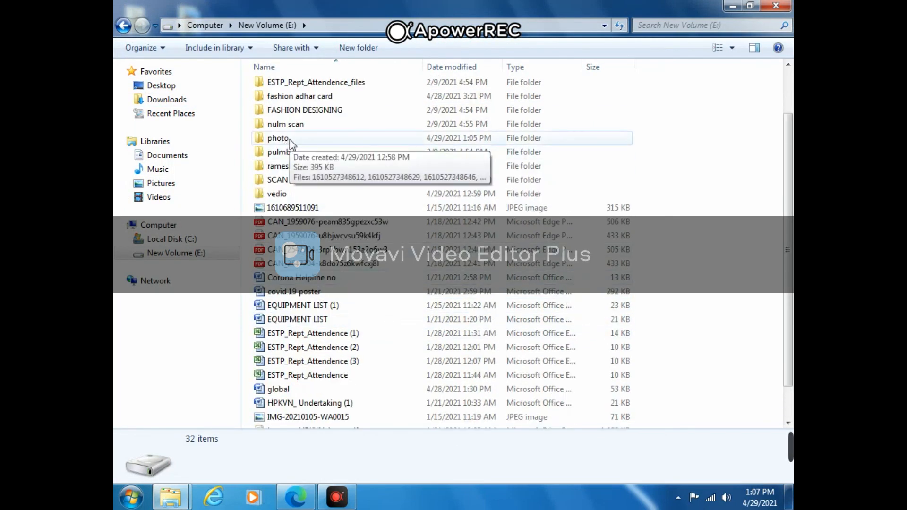
pyautogui.click(291, 191)
pyautogui.scroll(-1, 325, 366)
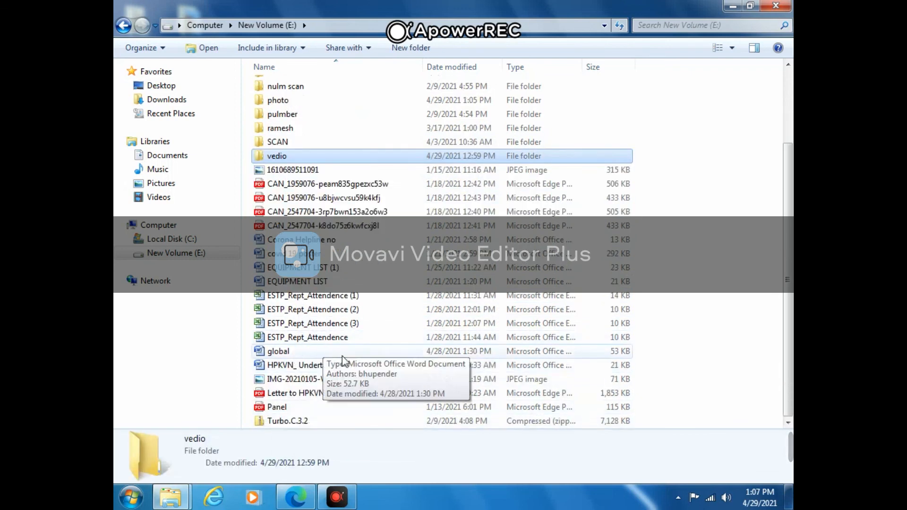
# Create a new folder named ms word on New Volume (E:).
pyautogui.rightClick(756, 330)
pyautogui.moveTo(694, 303)
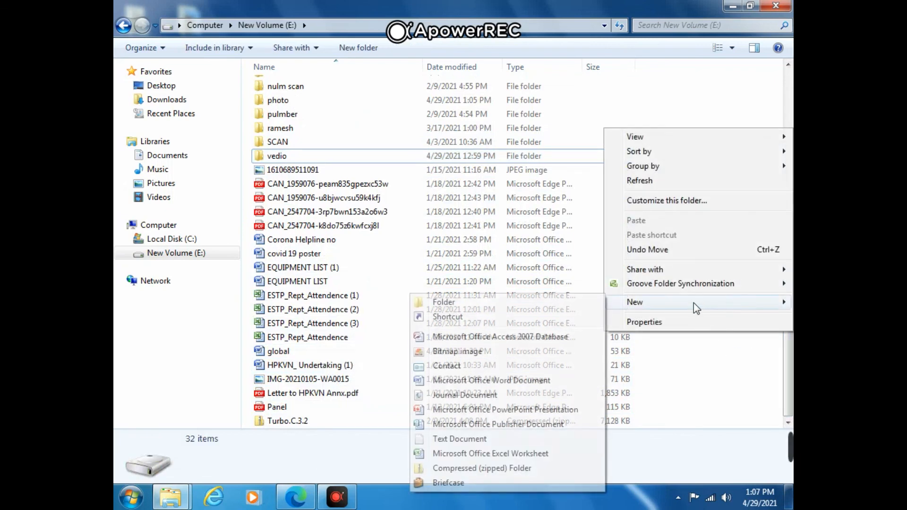
pyautogui.click(472, 302)
pyautogui.write('ms word')
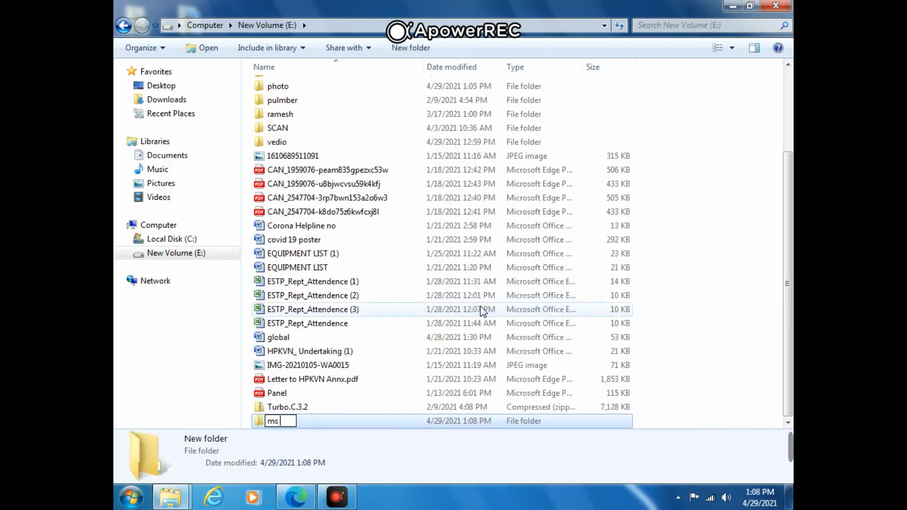
pyautogui.click(723, 367)
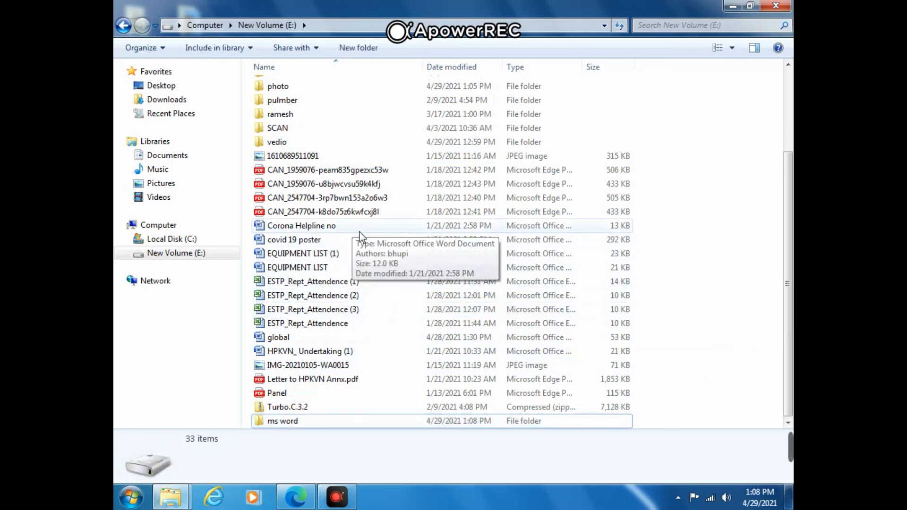
# Move the Corona Helpline no and covid 19 poster documents into the ms word folder, and open it to check them.
pyautogui.click(338, 230)
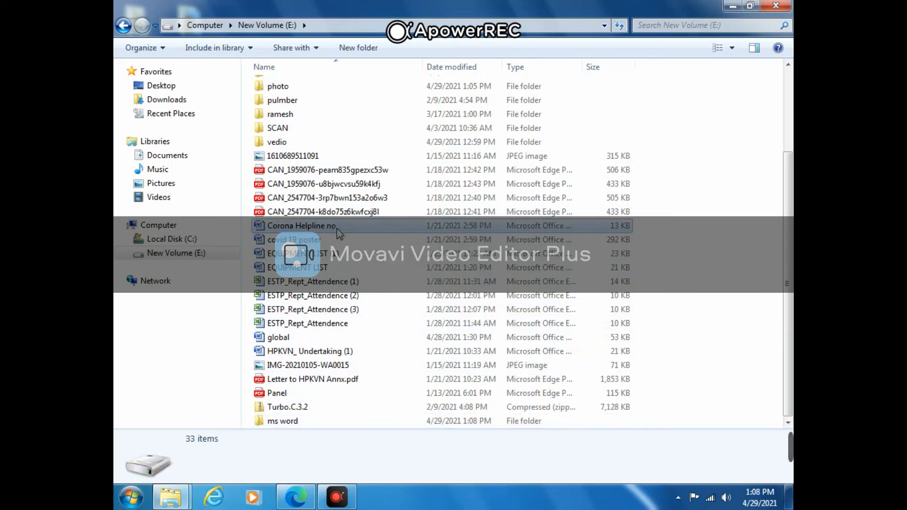
pyautogui.moveTo(316, 231); pyautogui.dragTo(278, 423)
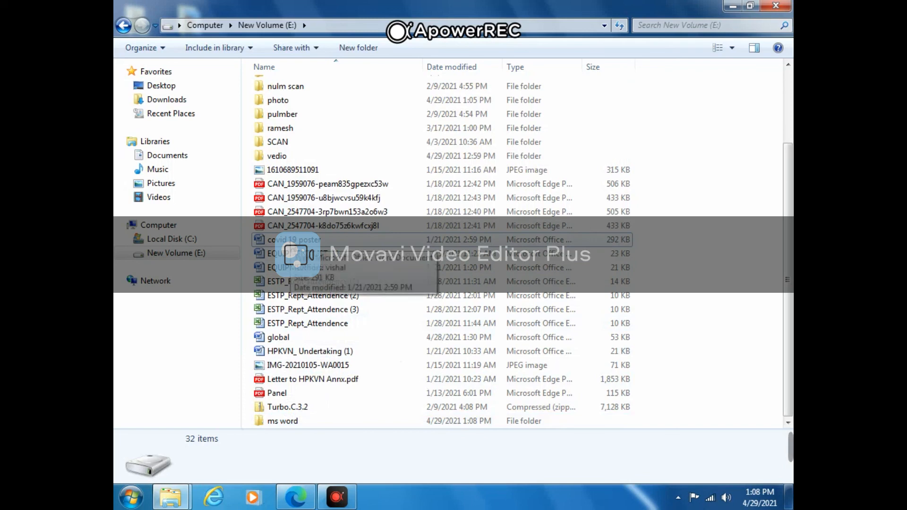
pyautogui.moveTo(290, 238); pyautogui.dragTo(285, 424)
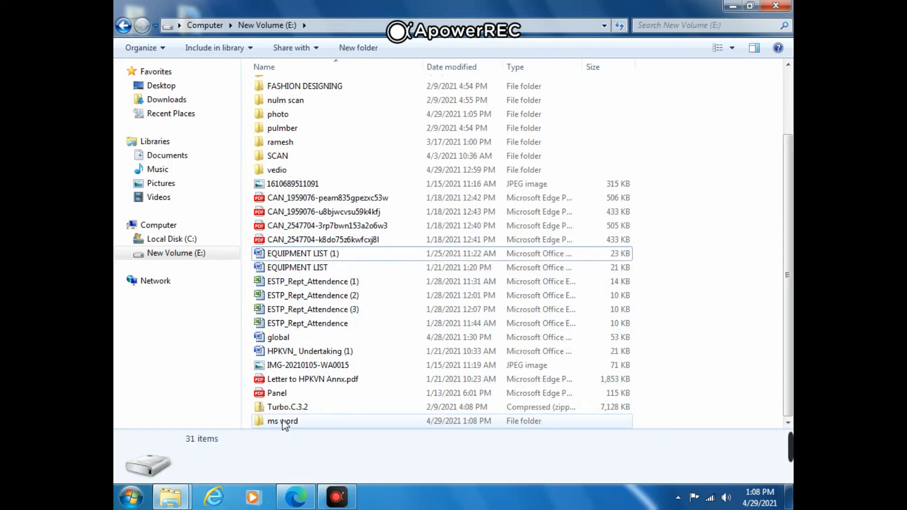
pyautogui.moveTo(284, 424)
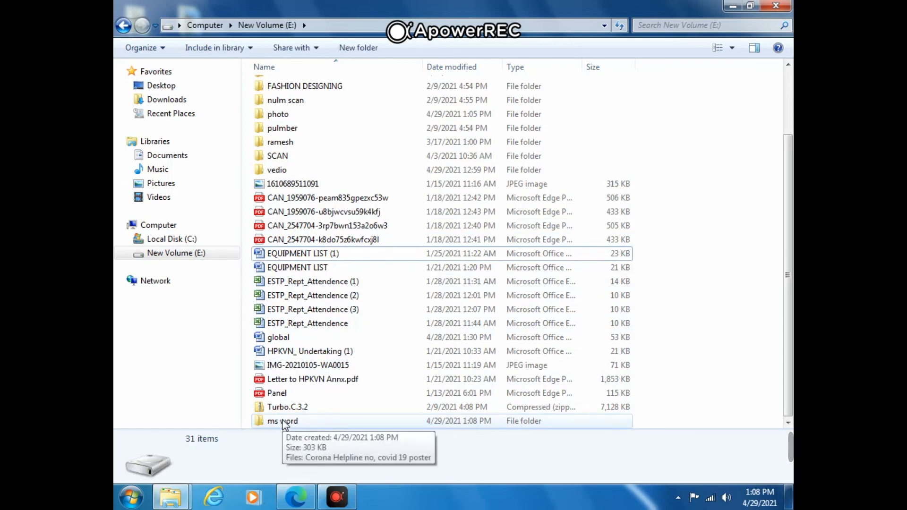
pyautogui.doubleClick(283, 421)
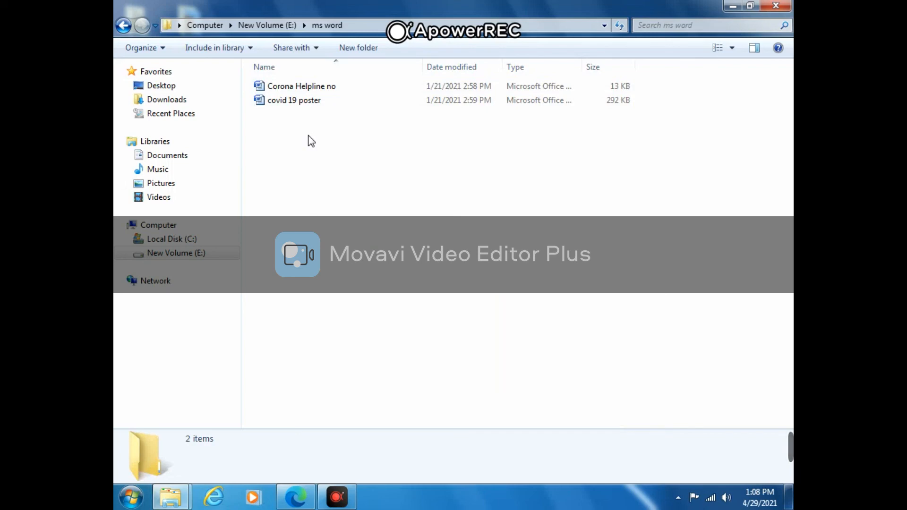
# Close the ms word folder window and refresh the desktop.
pyautogui.click(776, 6)
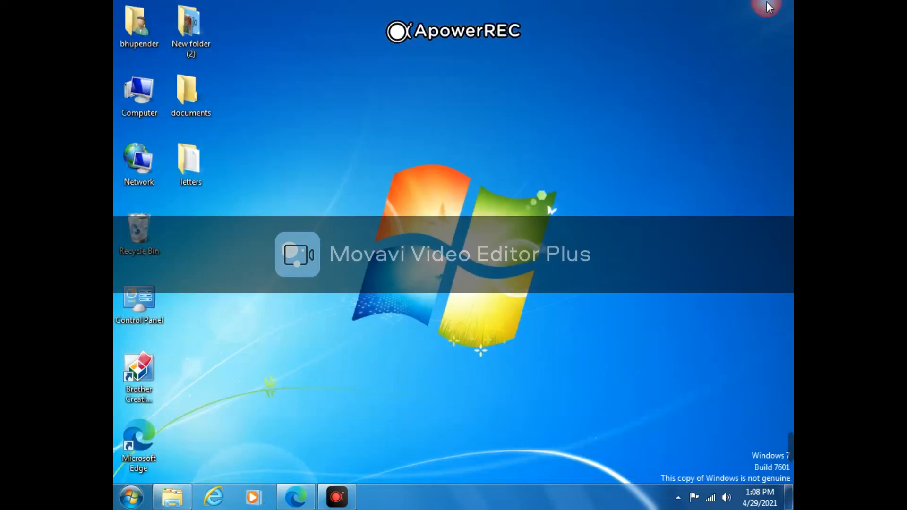
pyautogui.rightClick(368, 243)
pyautogui.click(419, 280)
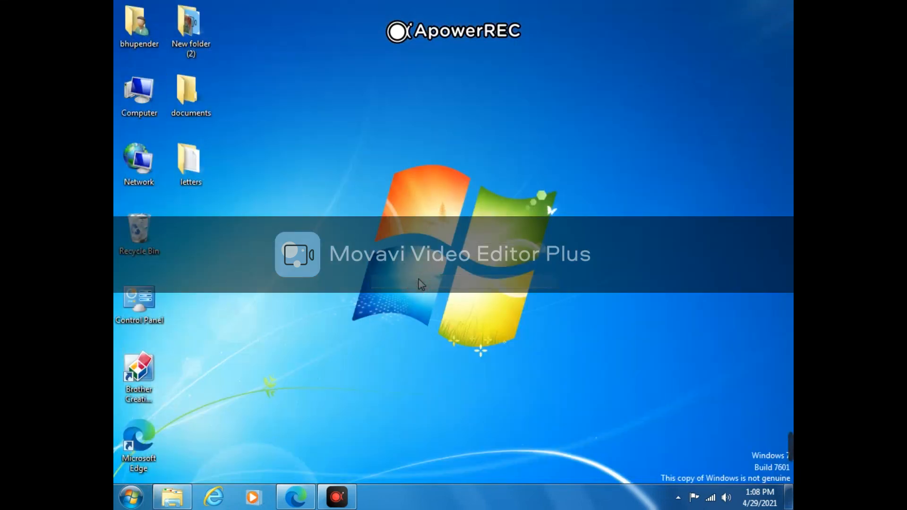
pyautogui.rightClick(310, 222)
pyautogui.click(234, 179)
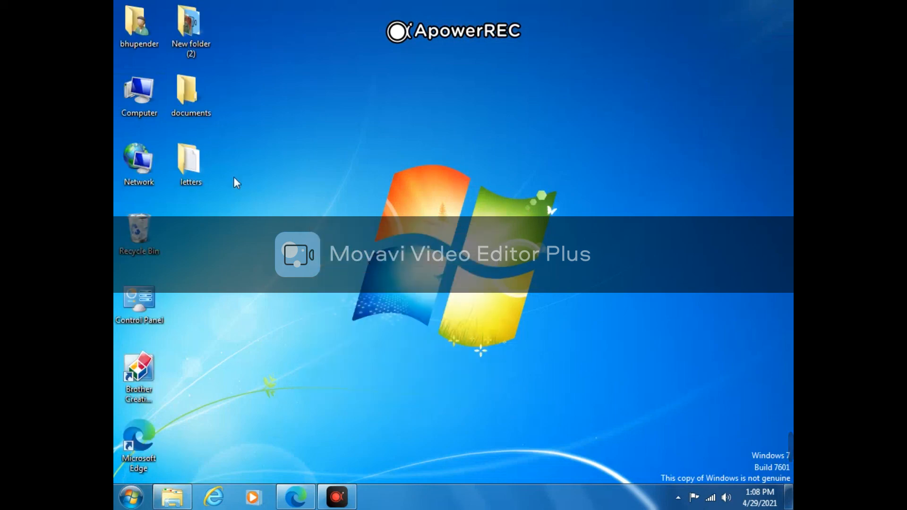
# Open the letters folder on the desktop to check its contents, close it, and delete the folder to the Recycle Bin.
pyautogui.doubleClick(197, 178)
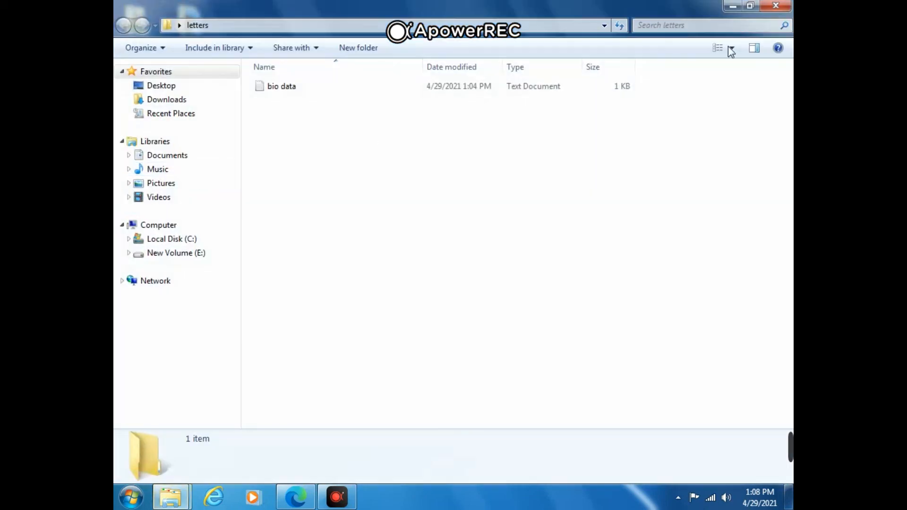
pyautogui.click(775, 5)
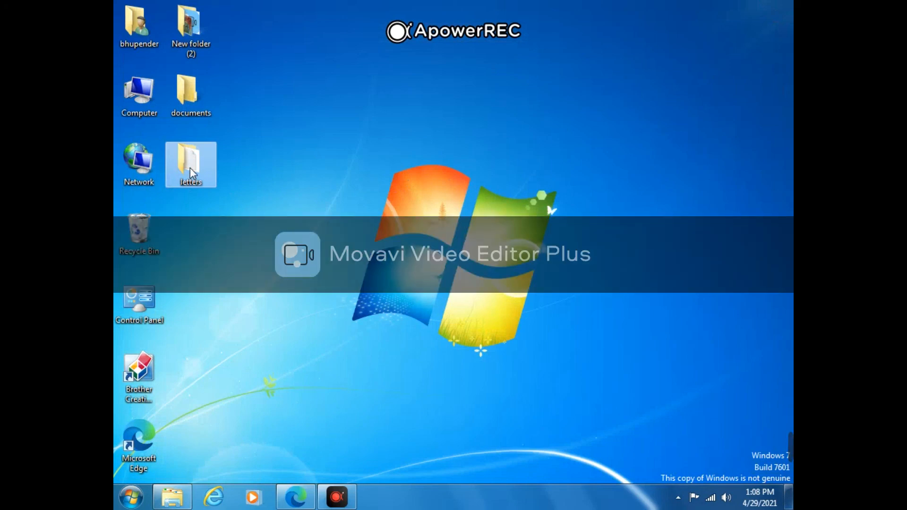
pyautogui.press('Delete')
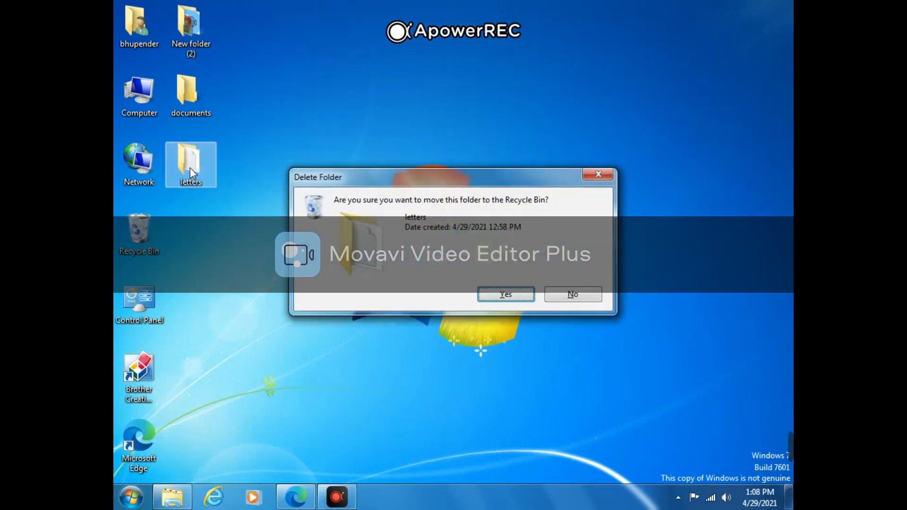
pyautogui.click(505, 295)
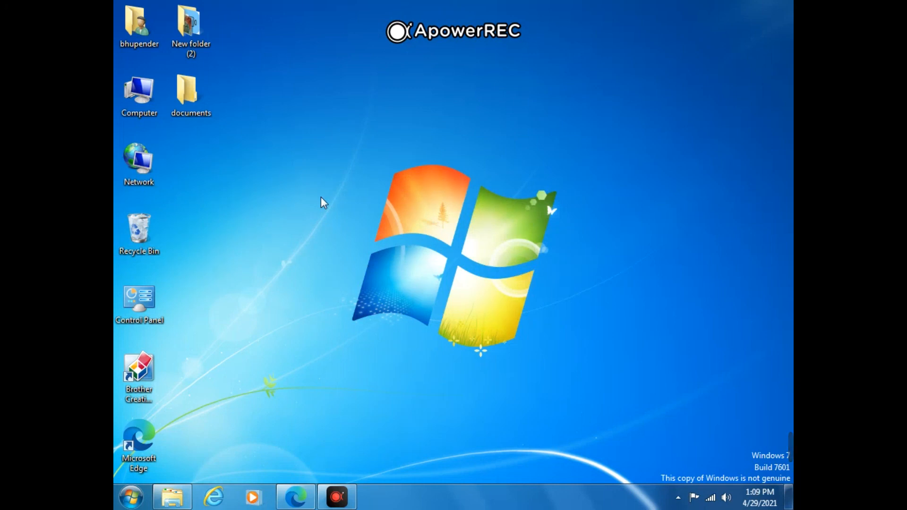
# Find the deleted letters folder in the Recycle Bin, restore it to the desktop, and close the Recycle Bin window.
pyautogui.doubleClick(144, 254)
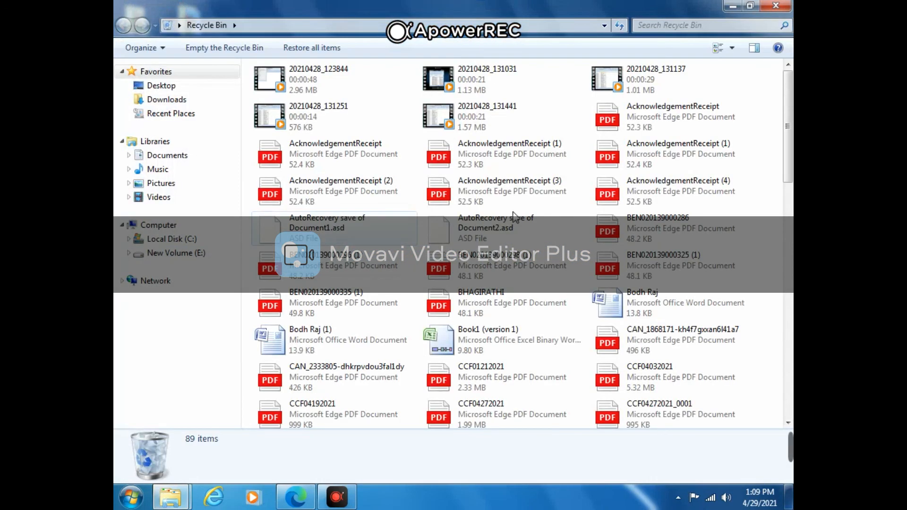
pyautogui.click(658, 125)
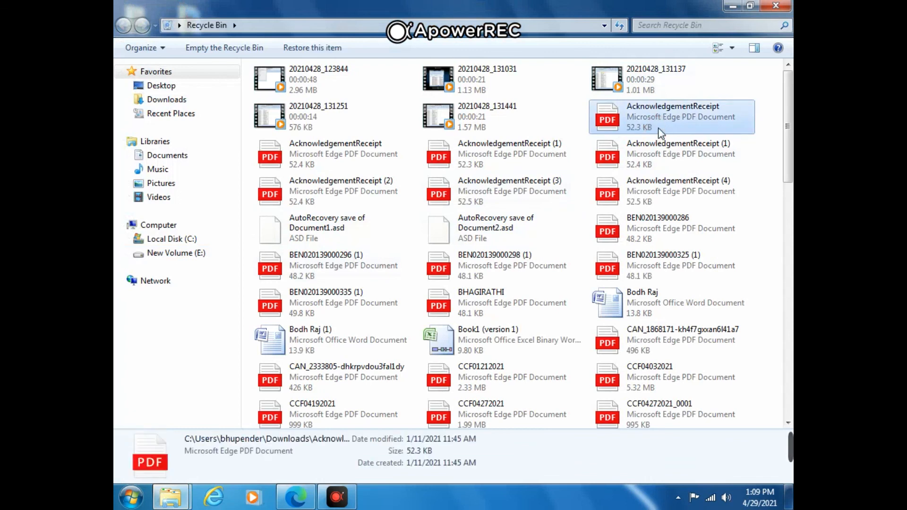
pyautogui.scroll(-10, 657, 130)
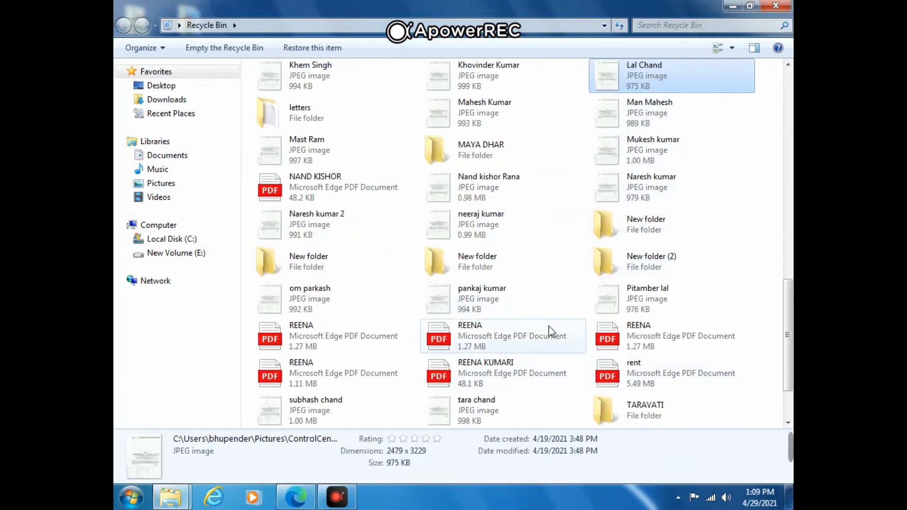
pyautogui.click(289, 130)
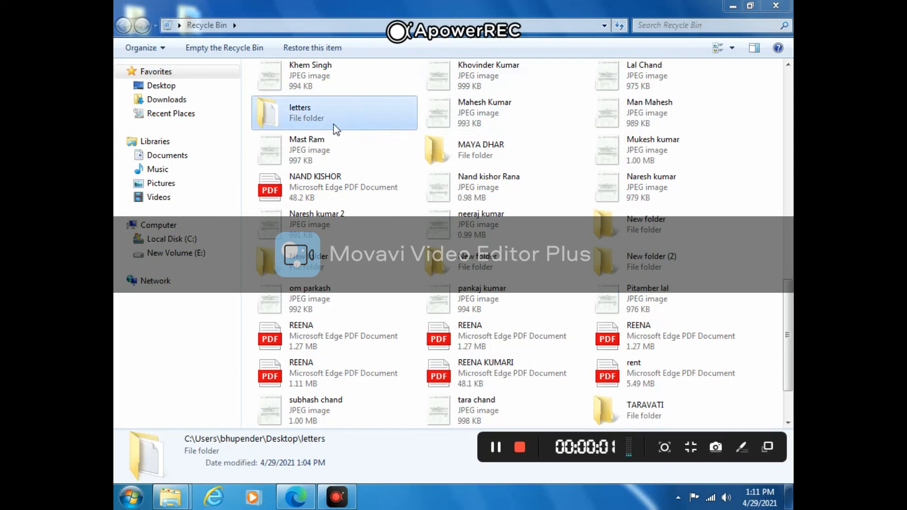
pyautogui.click(335, 130)
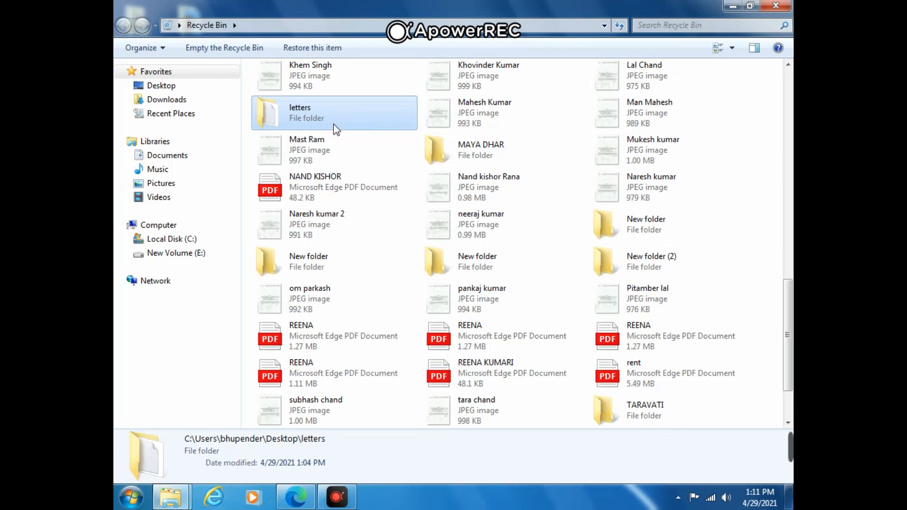
pyautogui.rightClick(336, 129)
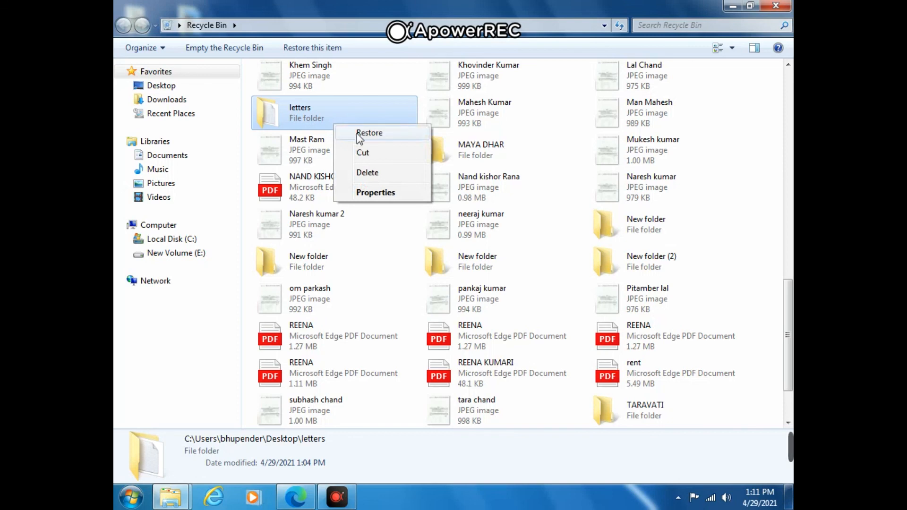
pyautogui.click(357, 134)
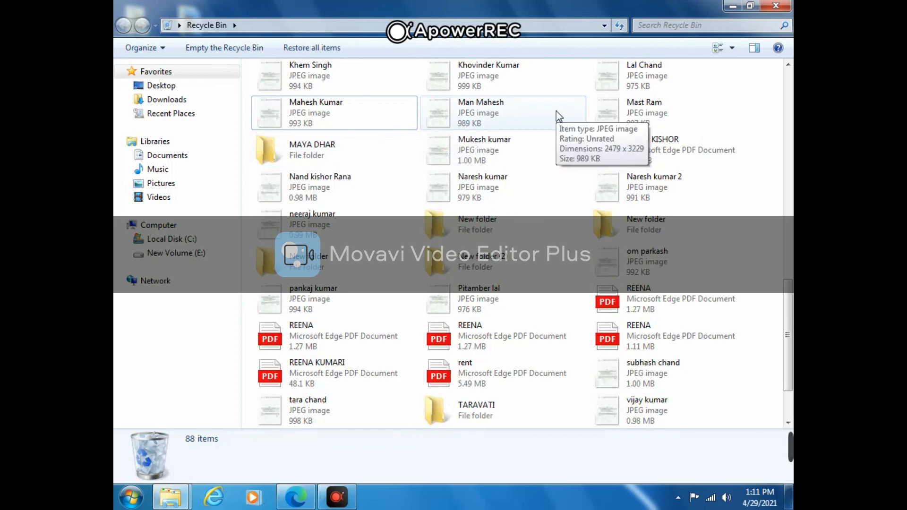
pyautogui.click(774, 6)
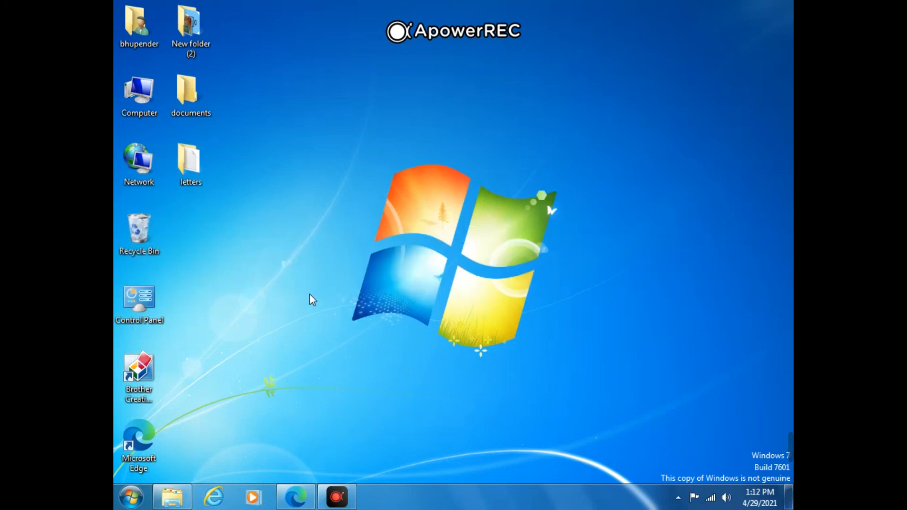
pyautogui.click(338, 498)
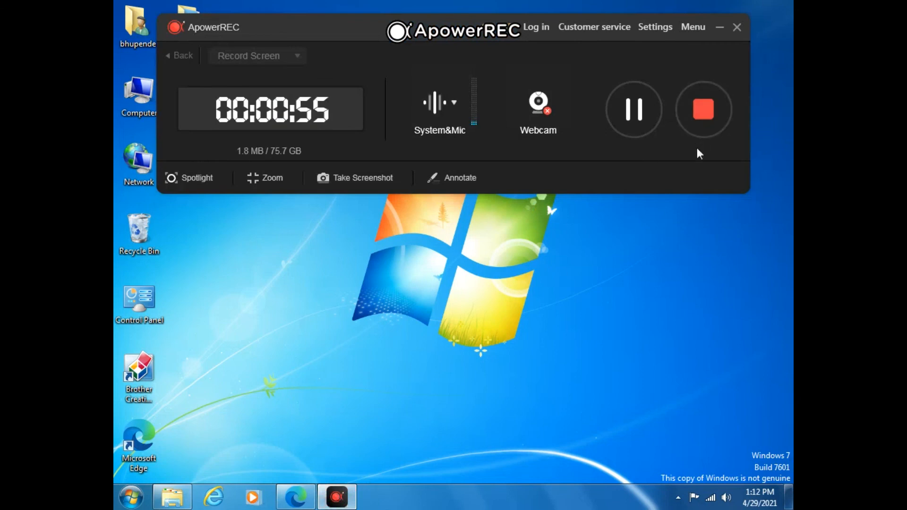